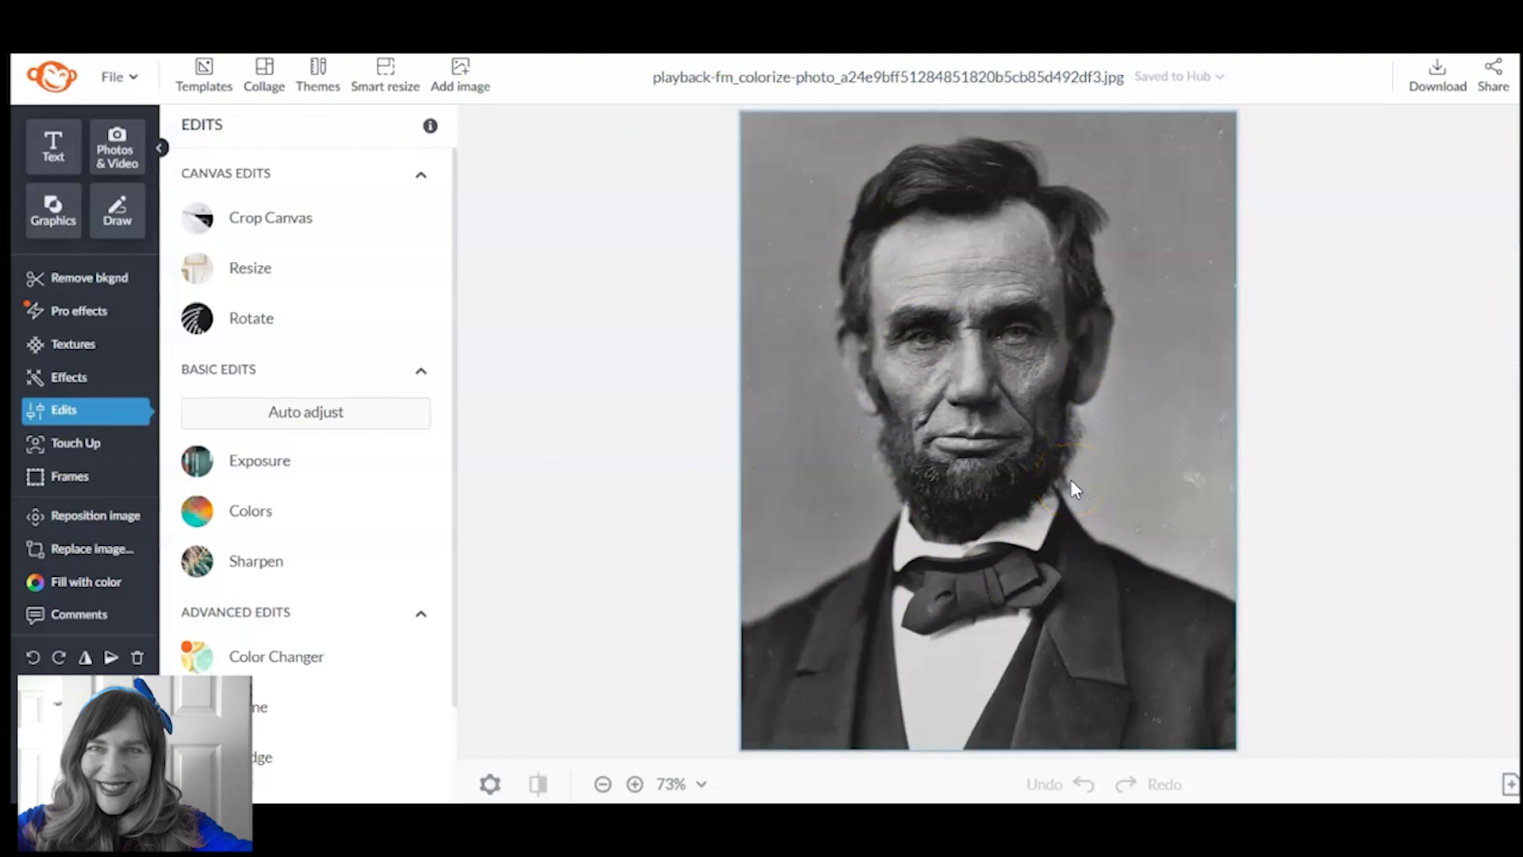
# Move aside and delete the black-and-white portrait layer covering the colorized version.
pyautogui.click(1023, 456)
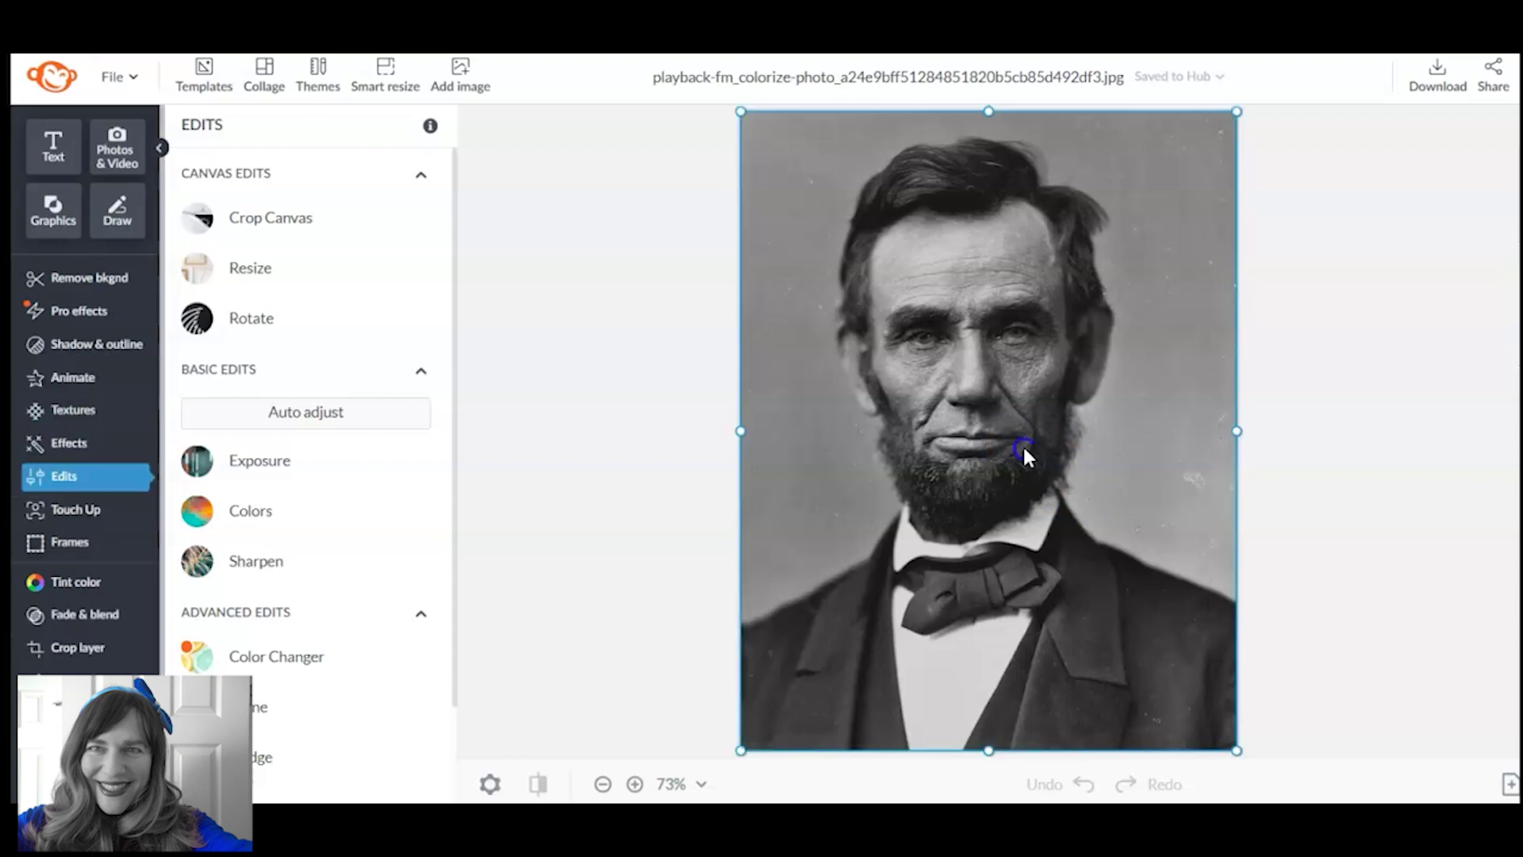
pyautogui.moveTo(1023, 450); pyautogui.dragTo(1147, 459)
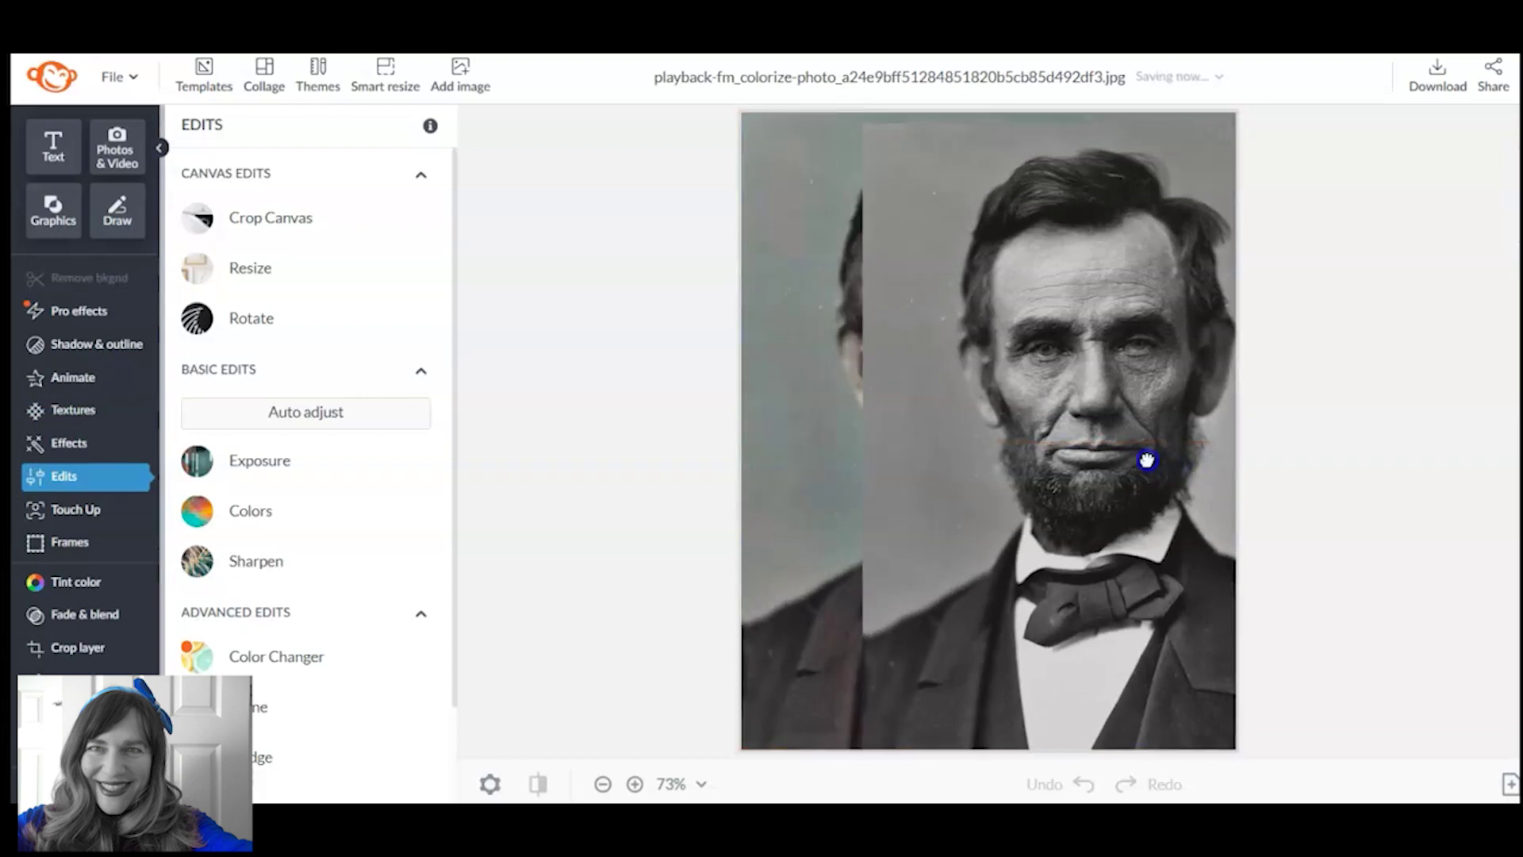
pyautogui.press('Delete')
pyautogui.click(849, 373)
pyautogui.click(1121, 497)
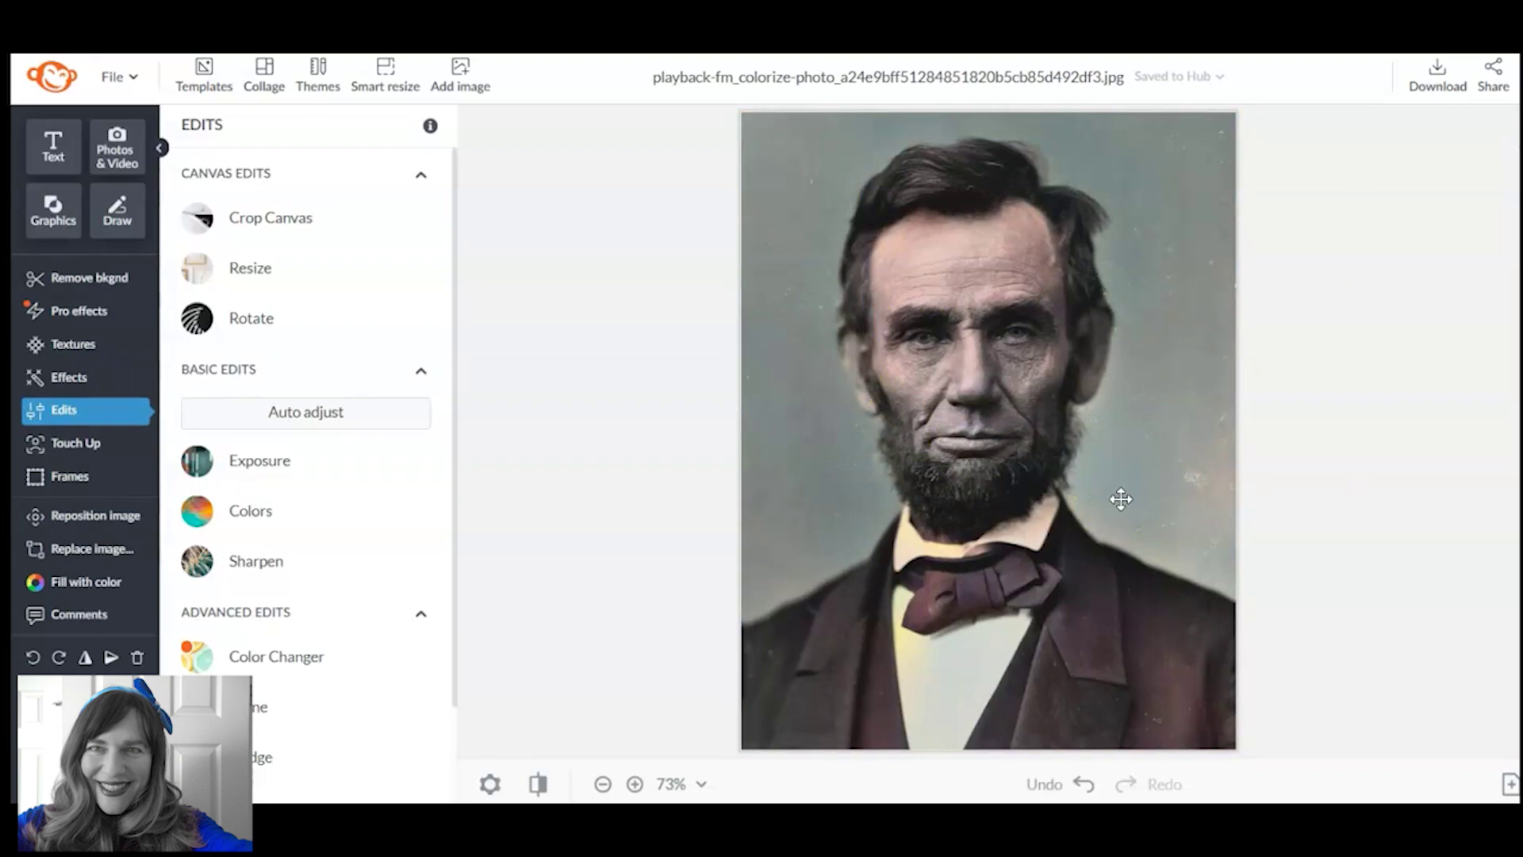
pyautogui.click(724, 409)
pyautogui.click(548, 362)
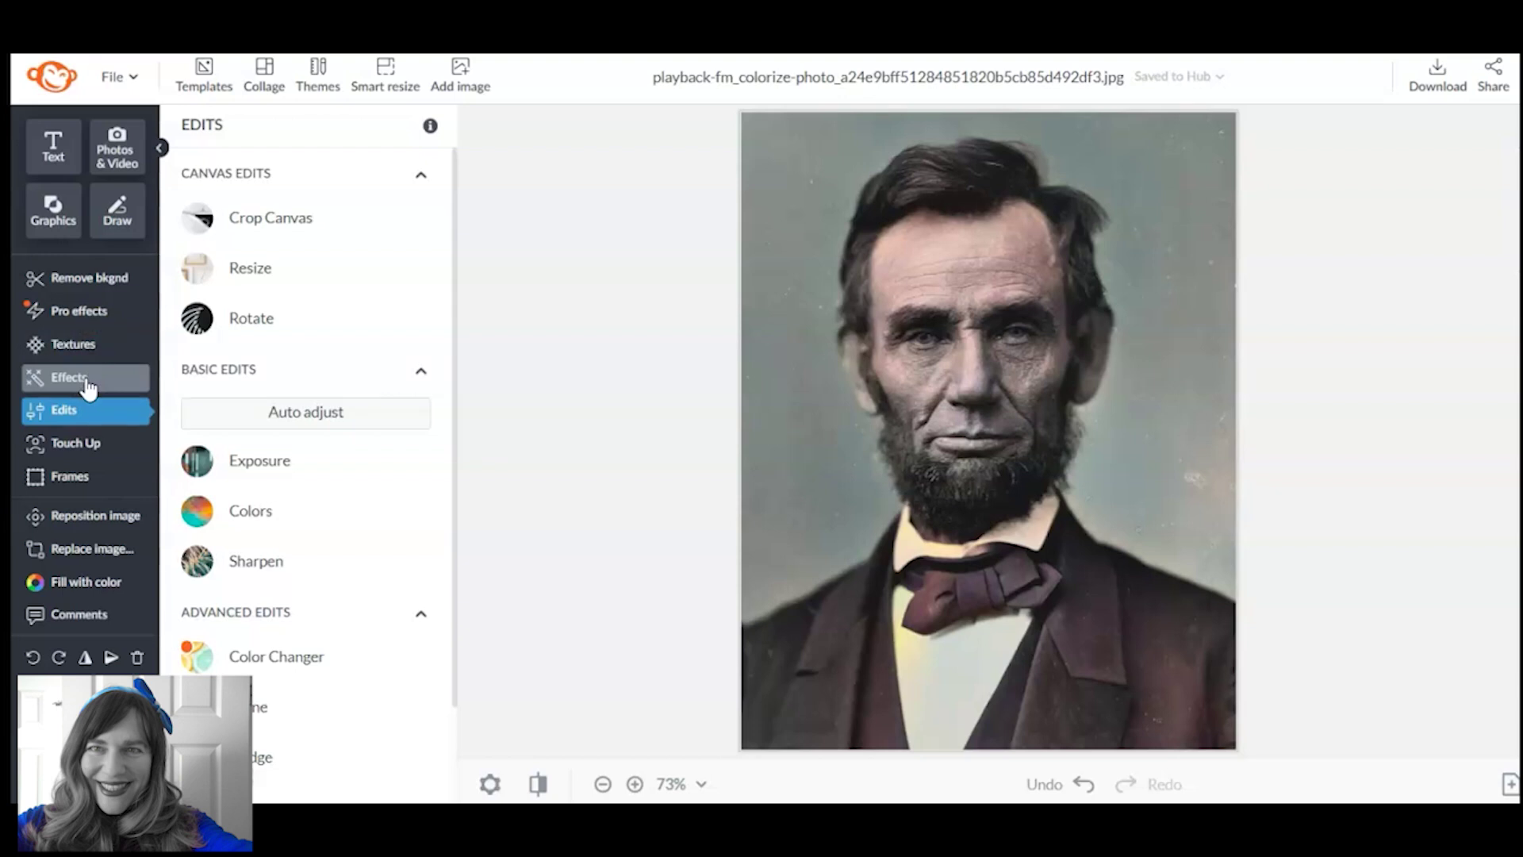
# Start the Eye Shadow touch-up with a custom color sampled from the forehead skin, #d7b1a3.
pyautogui.click(84, 442)
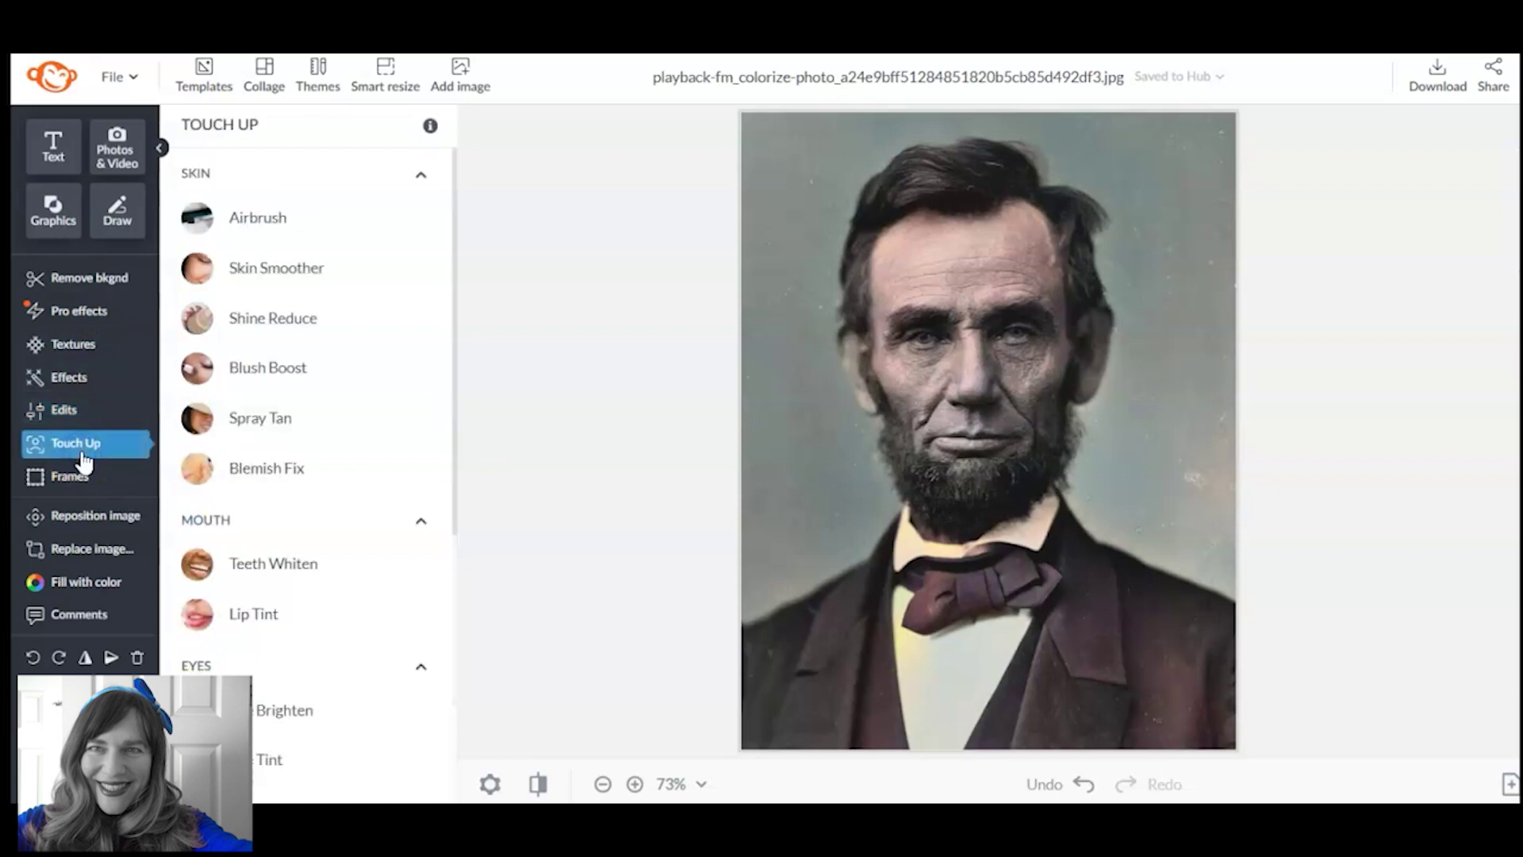
pyautogui.moveTo(455, 401); pyautogui.dragTo(452, 595)
pyautogui.click(308, 572)
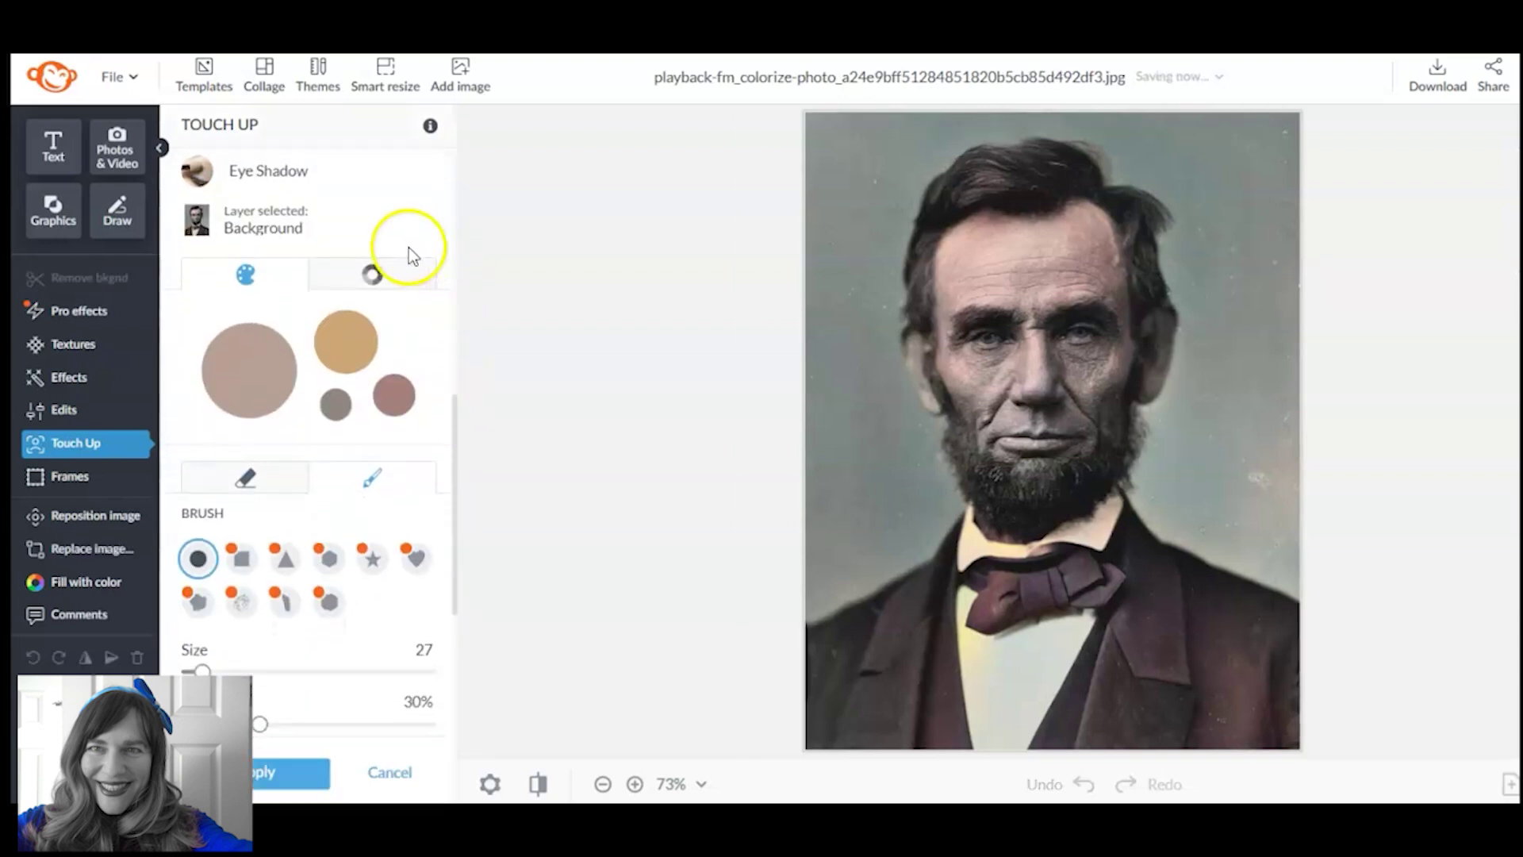
pyautogui.click(374, 276)
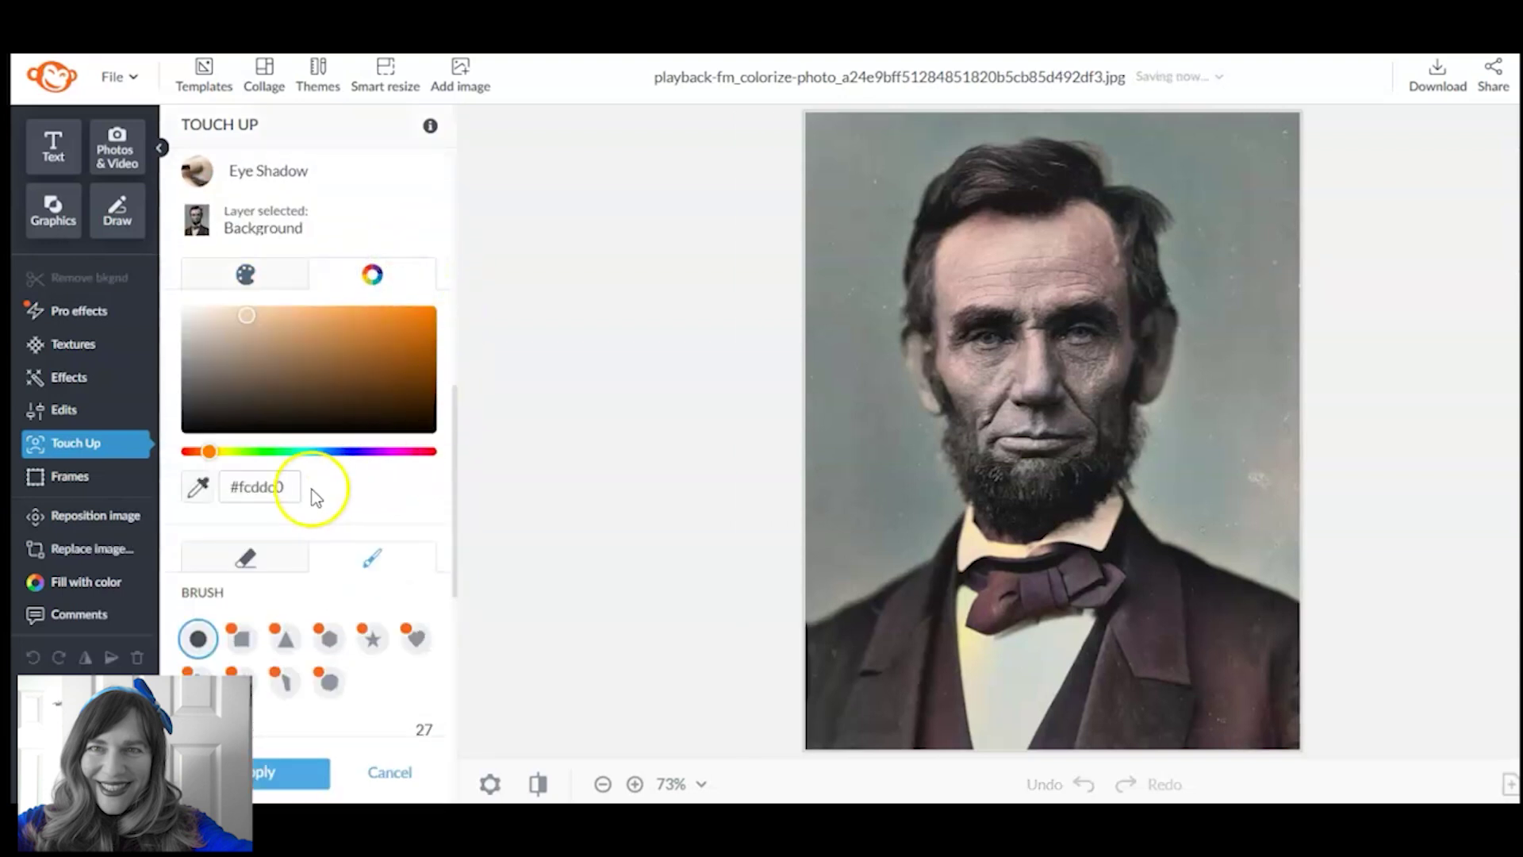
pyautogui.click(197, 490)
pyautogui.click(964, 229)
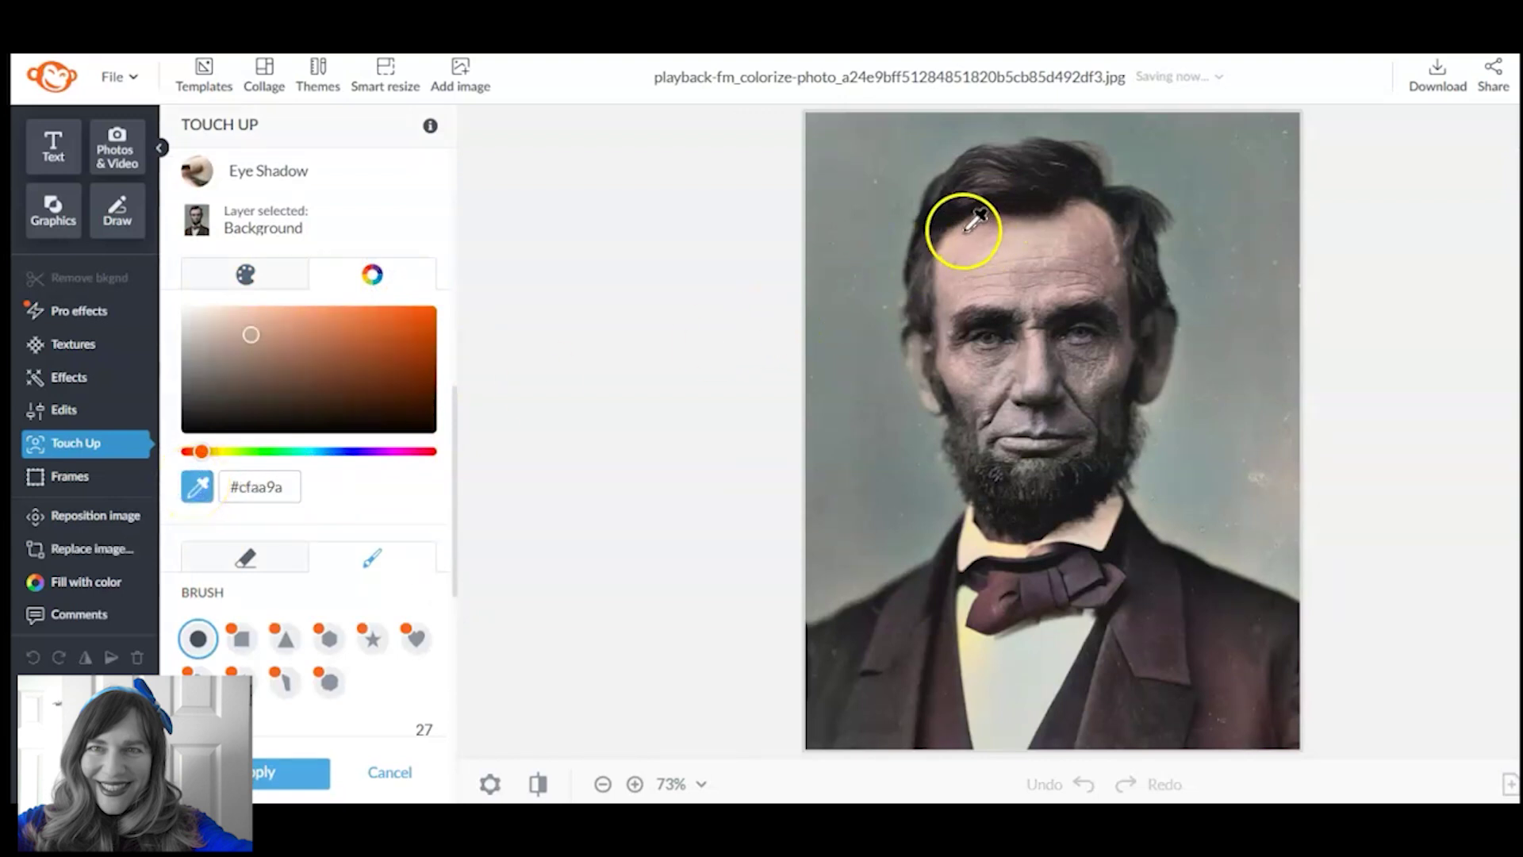
pyautogui.click(964, 231)
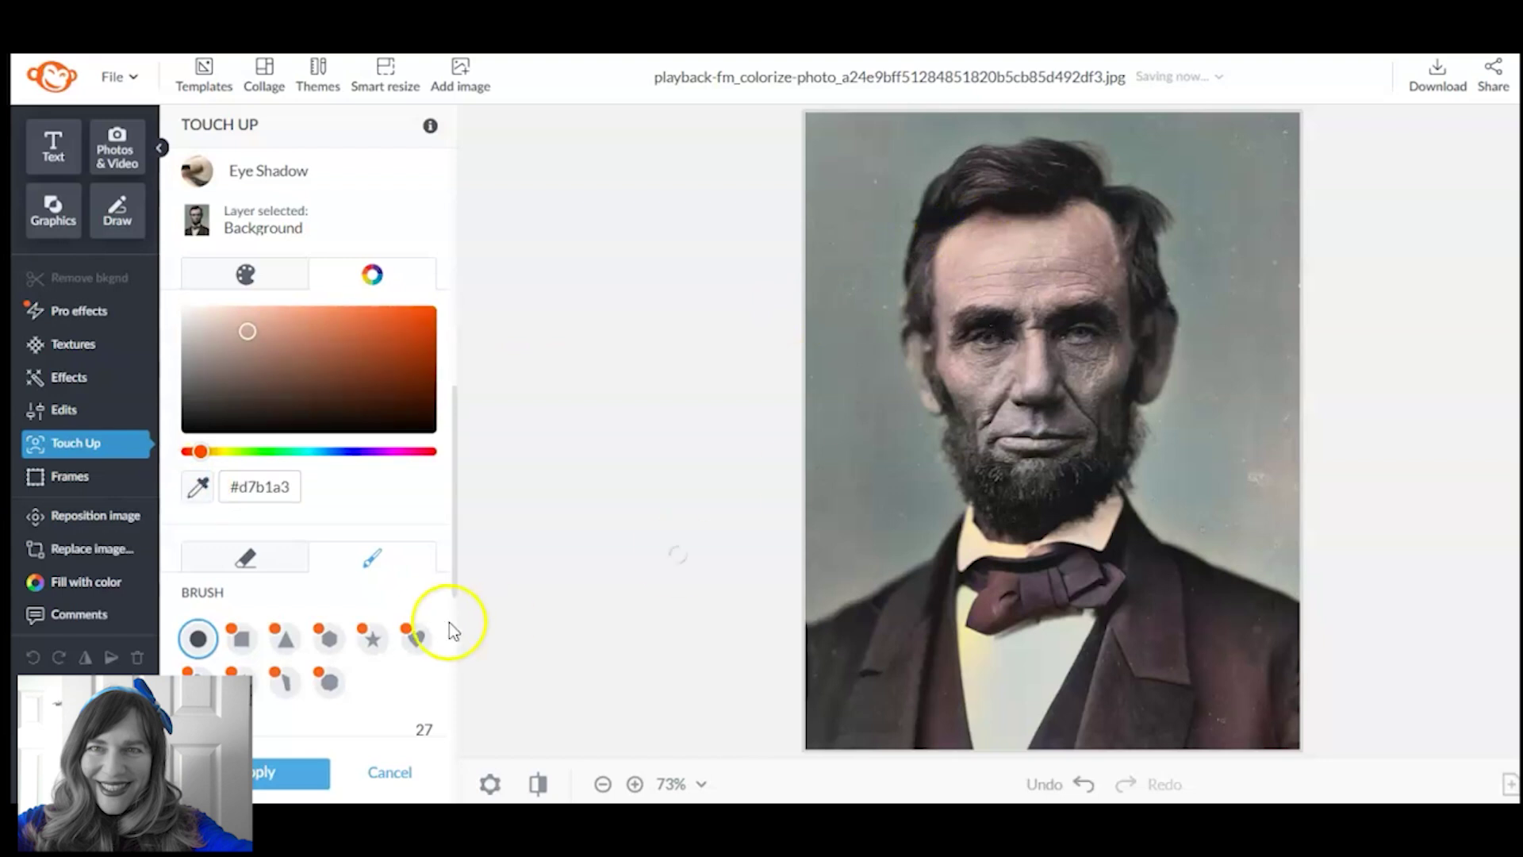
# Set the Eye Shadow brush size to 151 and paint the sampled skin tone over the face, undoing the stray stroke.
pyautogui.moveTo(457, 565); pyautogui.dragTo(456, 626)
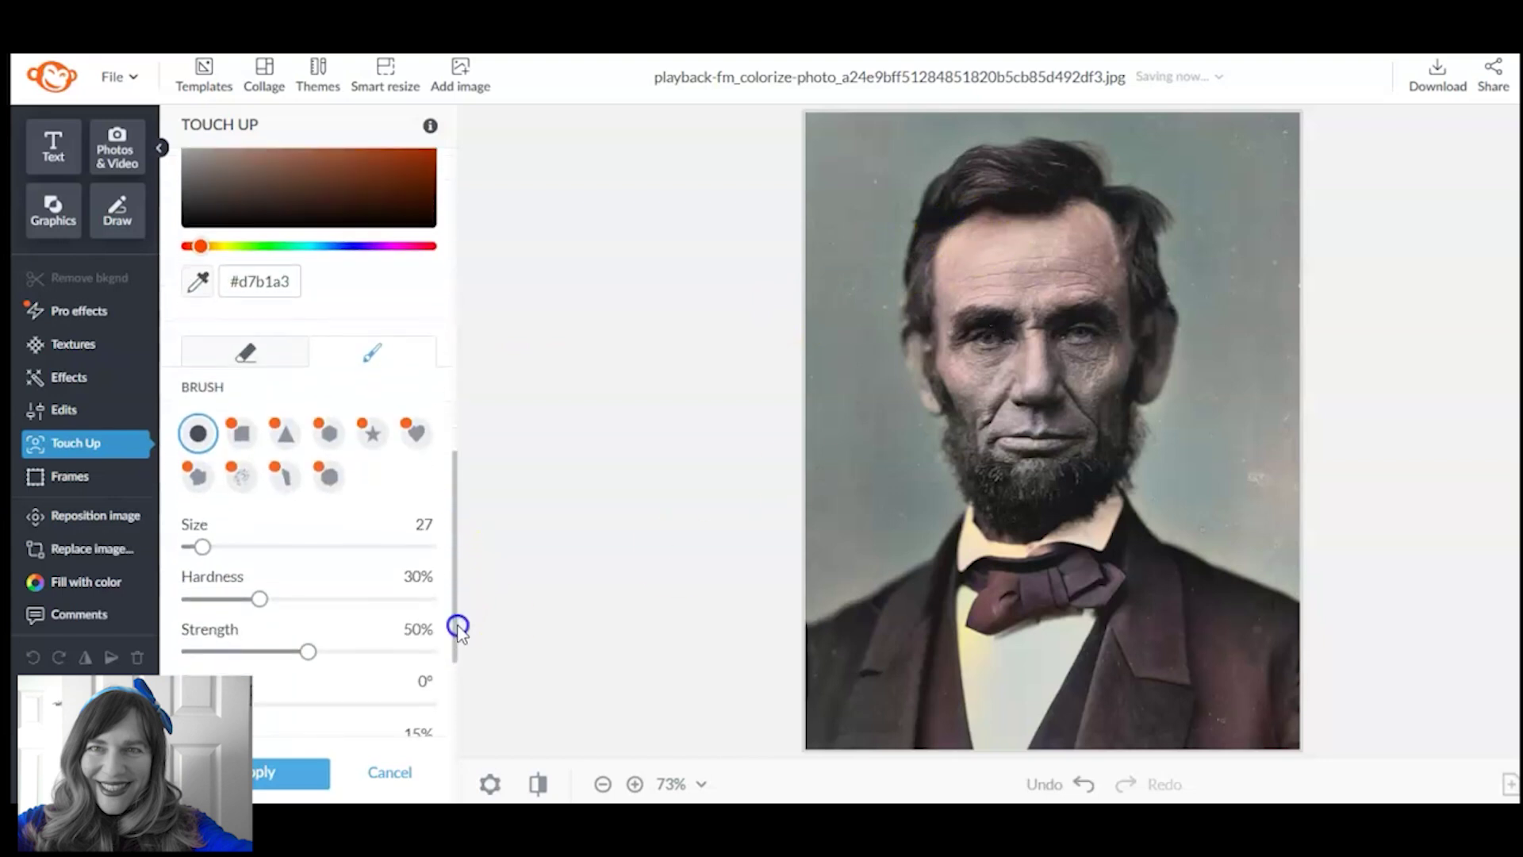
pyautogui.moveTo(204, 547); pyautogui.dragTo(261, 546)
pyautogui.moveTo(1019, 331)
pyautogui.mouseDown()
pyautogui.moveTo(1031, 259)
pyautogui.moveTo(1072, 249)
pyautogui.mouseUp()
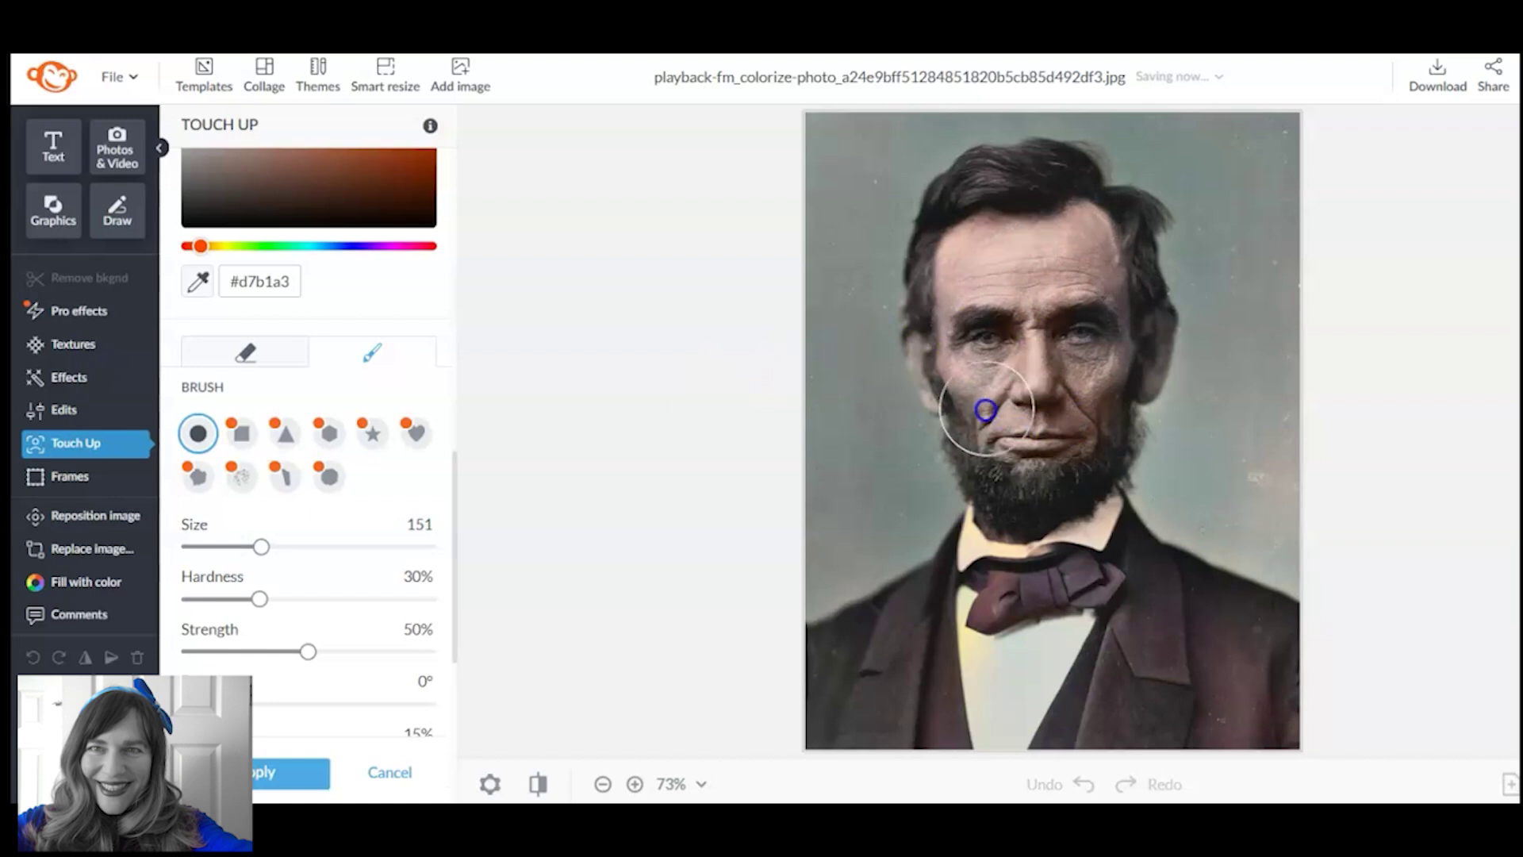
pyautogui.moveTo(976, 391); pyautogui.dragTo(952, 299)
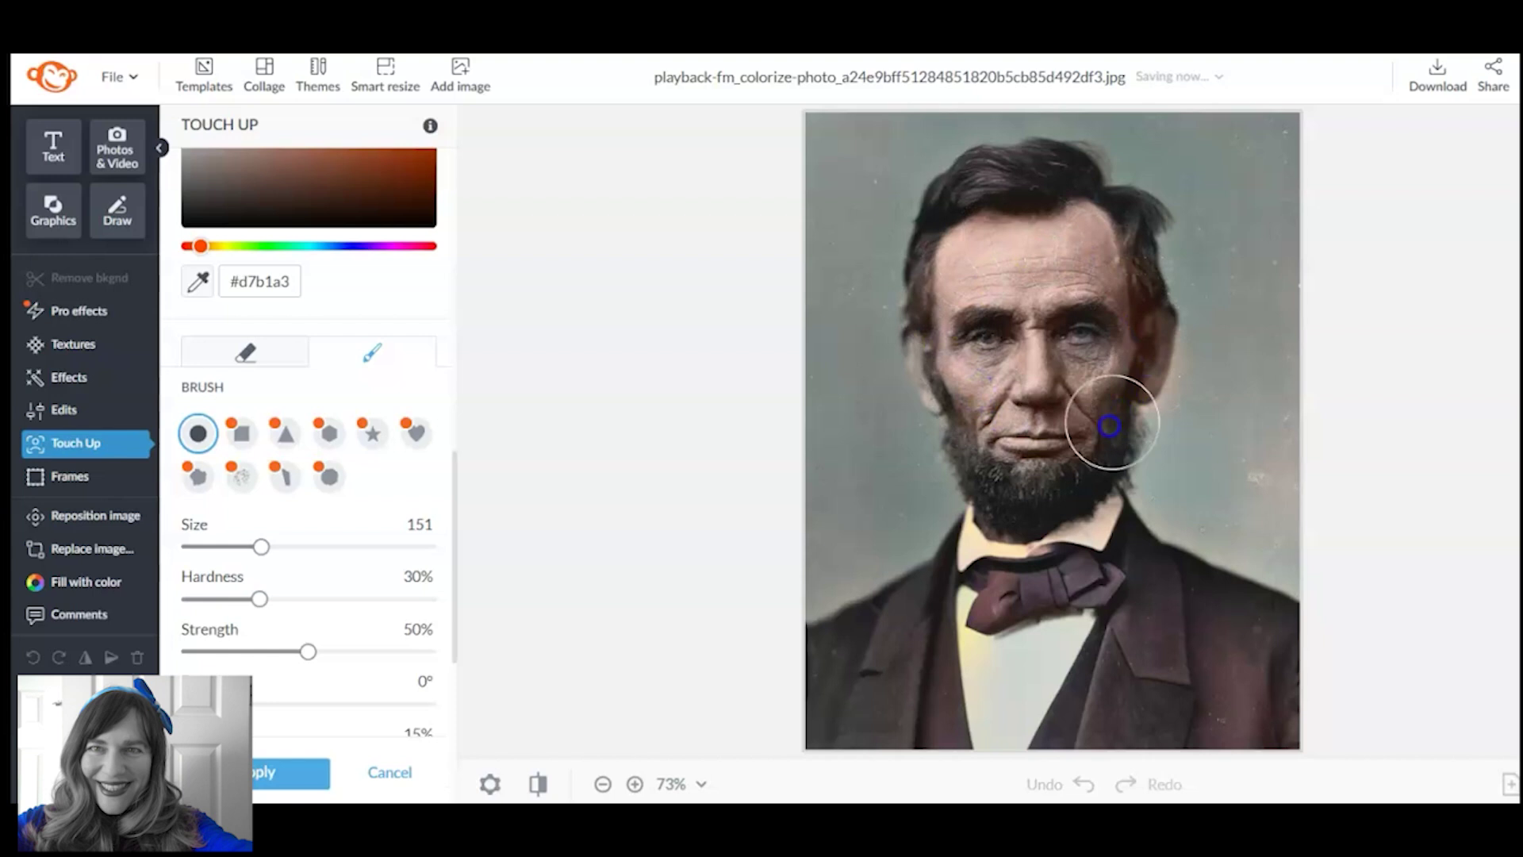
pyautogui.click(1084, 782)
pyautogui.moveTo(1109, 327)
pyautogui.mouseDown()
pyautogui.moveTo(1027, 262)
pyautogui.moveTo(952, 296)
pyautogui.moveTo(956, 330)
pyautogui.moveTo(996, 407)
pyautogui.moveTo(1037, 436)
pyautogui.moveTo(1029, 446)
pyautogui.mouseUp()
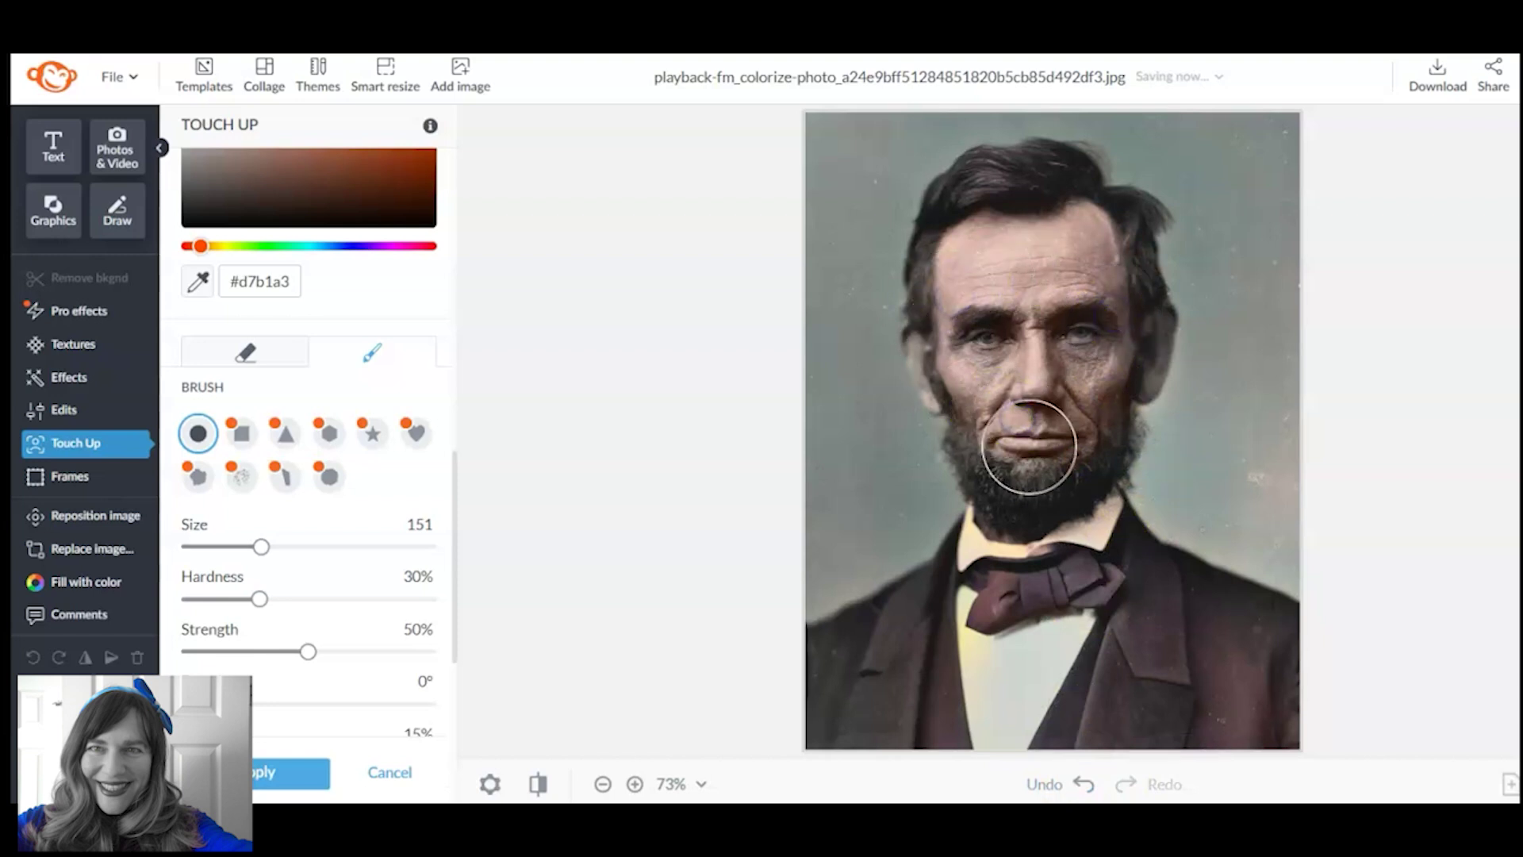
pyautogui.moveTo(987, 330)
pyautogui.mouseDown()
pyautogui.moveTo(959, 332)
pyautogui.moveTo(1013, 265)
pyautogui.moveTo(1081, 238)
pyautogui.mouseUp()
pyautogui.moveTo(1076, 389); pyautogui.dragTo(1061, 402)
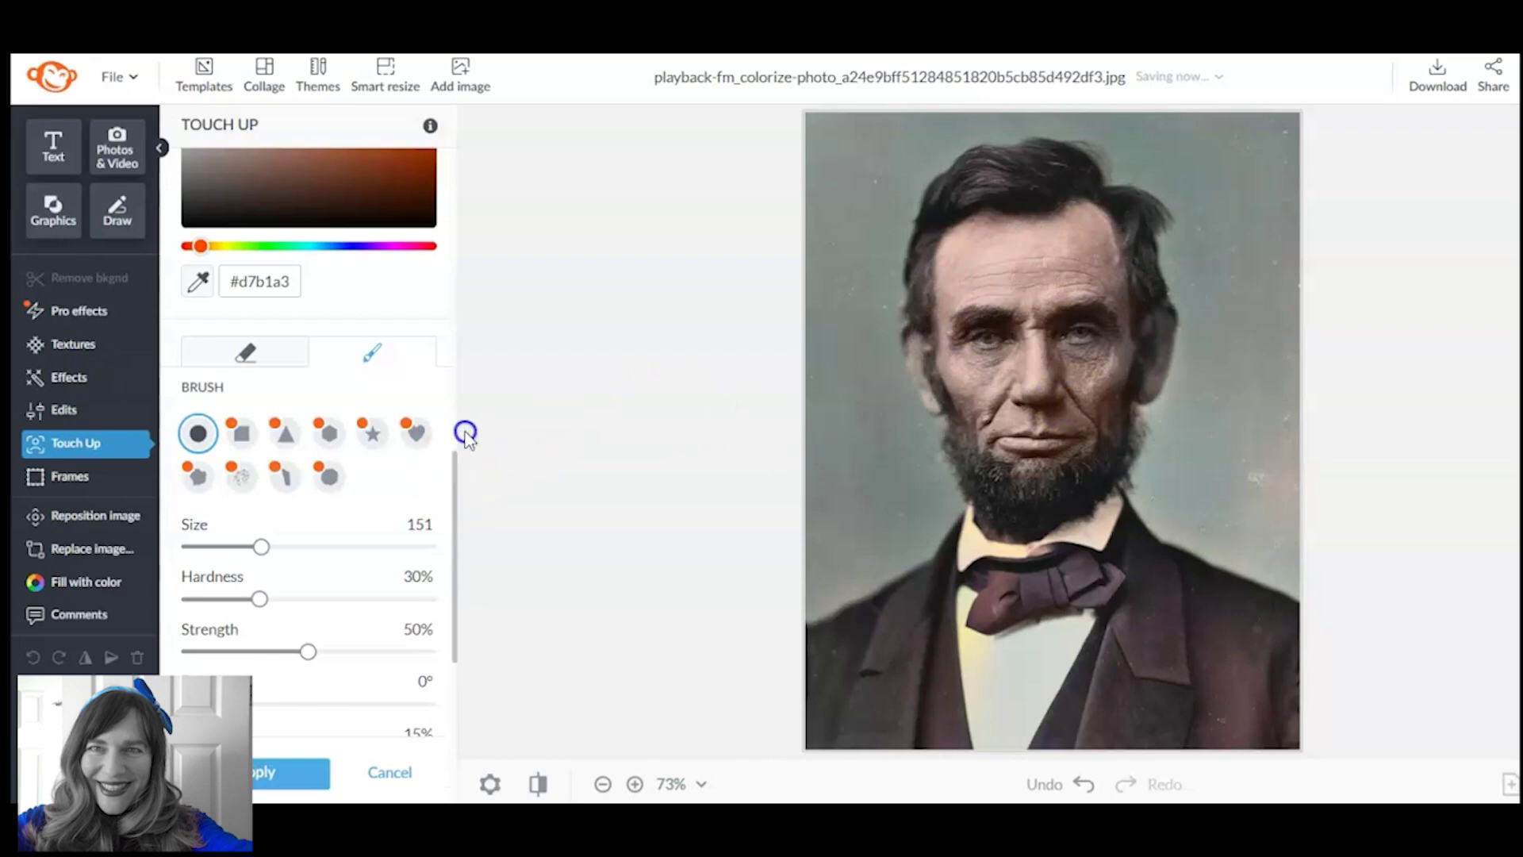
# Change the Eye Shadow color to #d88060 and paint more of the forehead, temples and cheeks.
pyautogui.moveTo(456, 434); pyautogui.dragTo(456, 361)
pyautogui.click(327, 436)
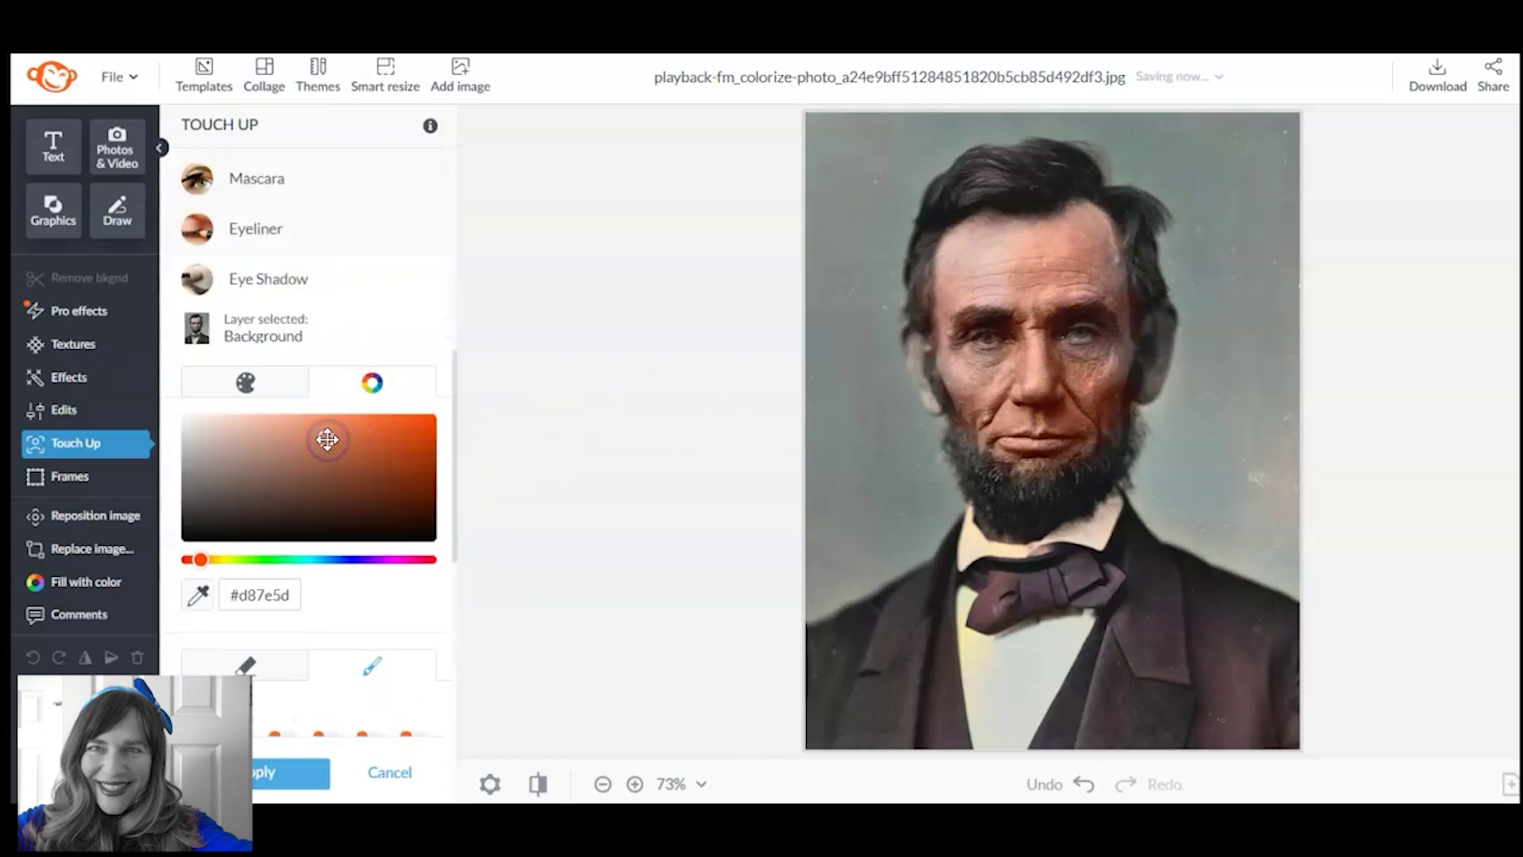
pyautogui.click(322, 438)
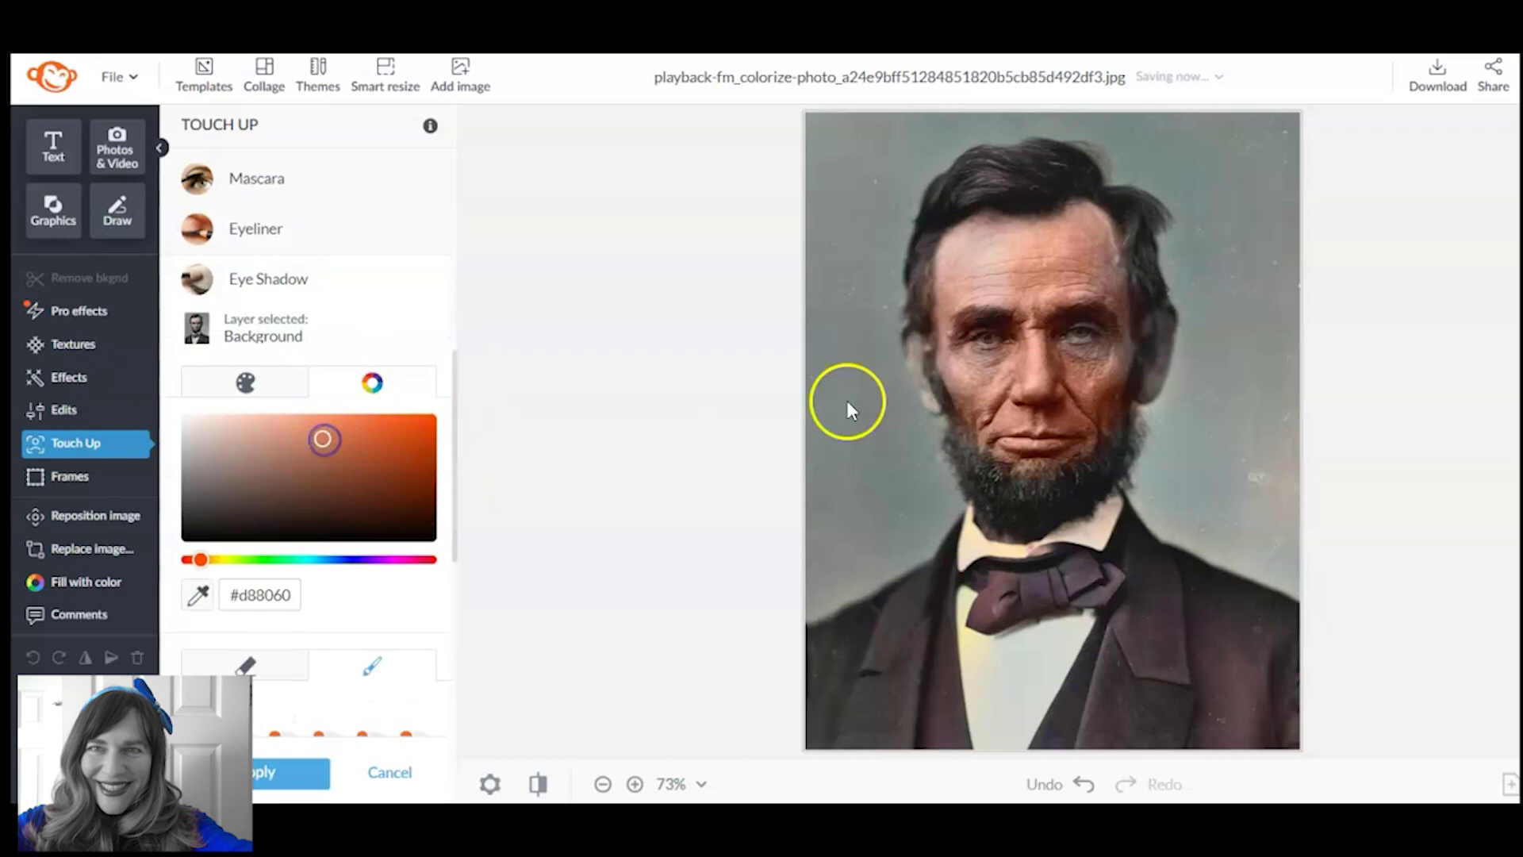
pyautogui.click(976, 389)
pyautogui.moveTo(991, 272)
pyautogui.mouseDown()
pyautogui.moveTo(998, 237)
pyautogui.moveTo(969, 255)
pyautogui.mouseUp()
pyautogui.click(1104, 247)
pyautogui.click(1108, 354)
pyautogui.click(966, 354)
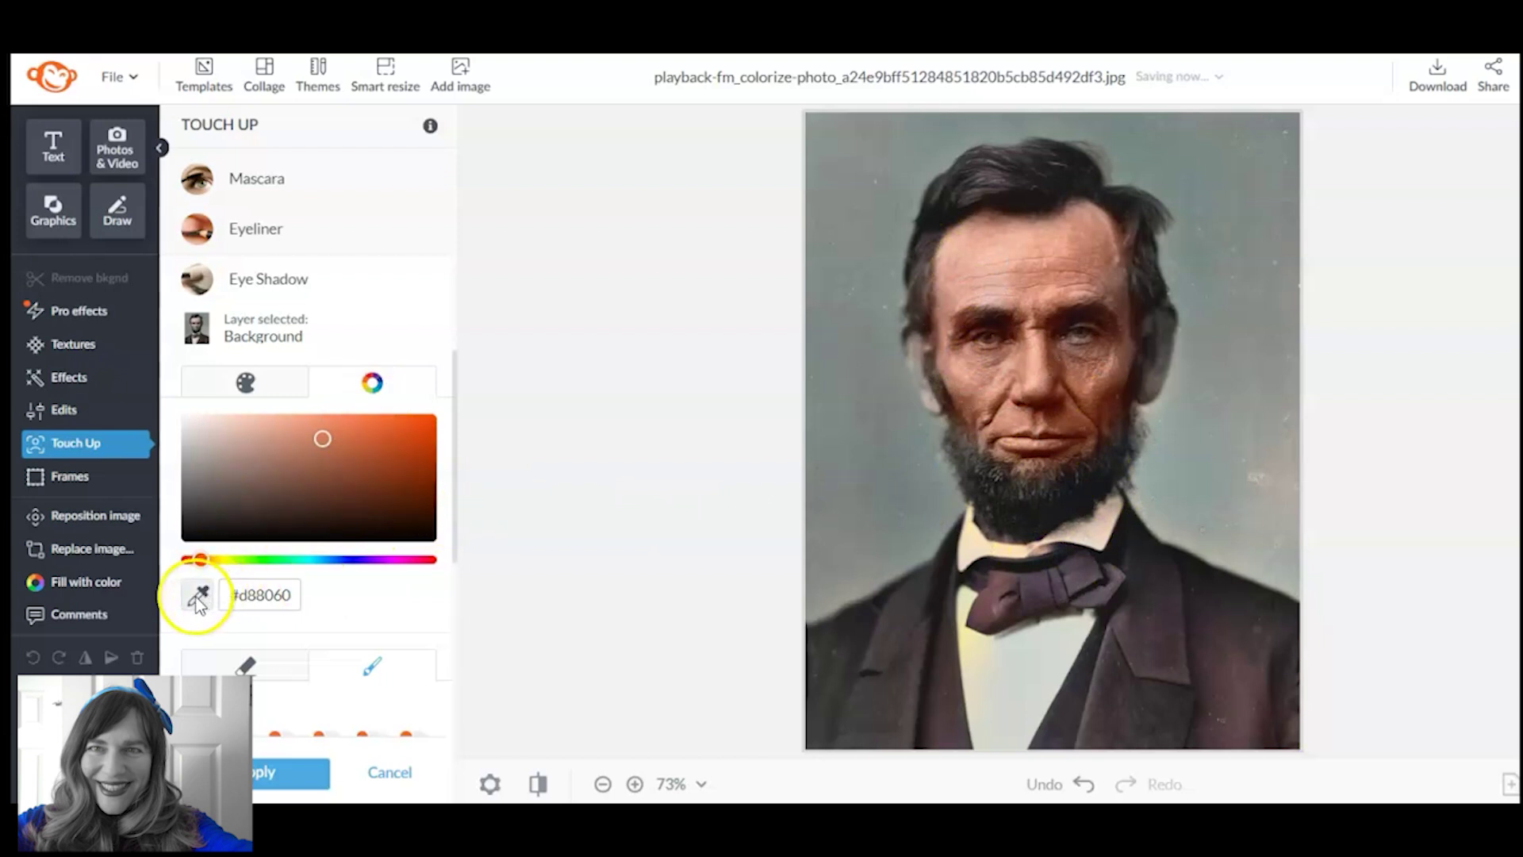
pyautogui.click(659, 448)
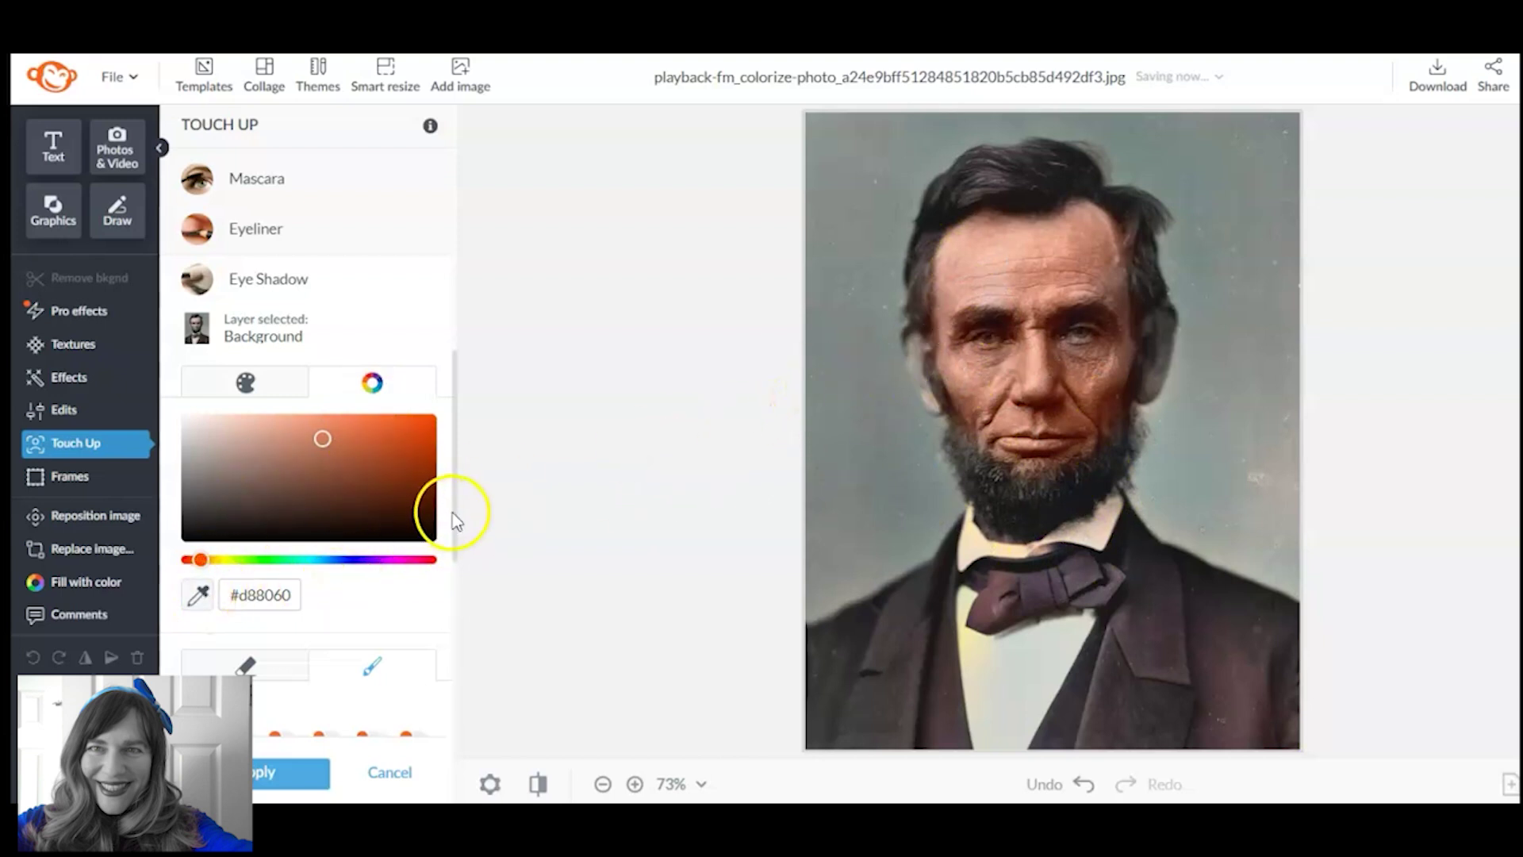
# Reduce the brush size to 28 and paint skin color over both ears.
pyautogui.moveTo(452, 512); pyautogui.dragTo(452, 572)
pyautogui.click(200, 664)
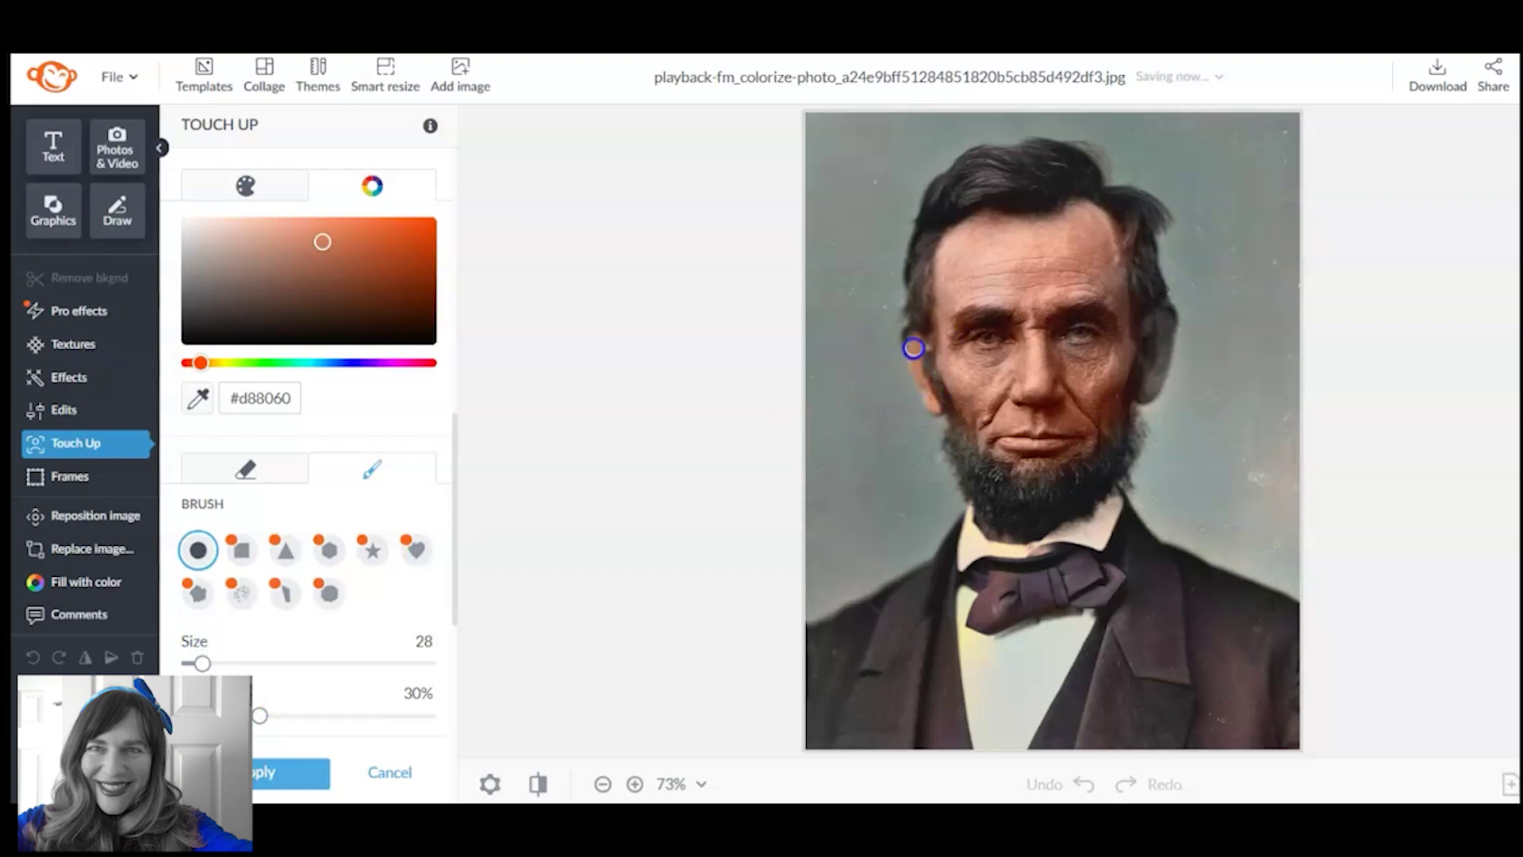
pyautogui.moveTo(1143, 323)
pyautogui.mouseDown()
pyautogui.moveTo(1175, 333)
pyautogui.moveTo(1141, 330)
pyautogui.mouseUp()
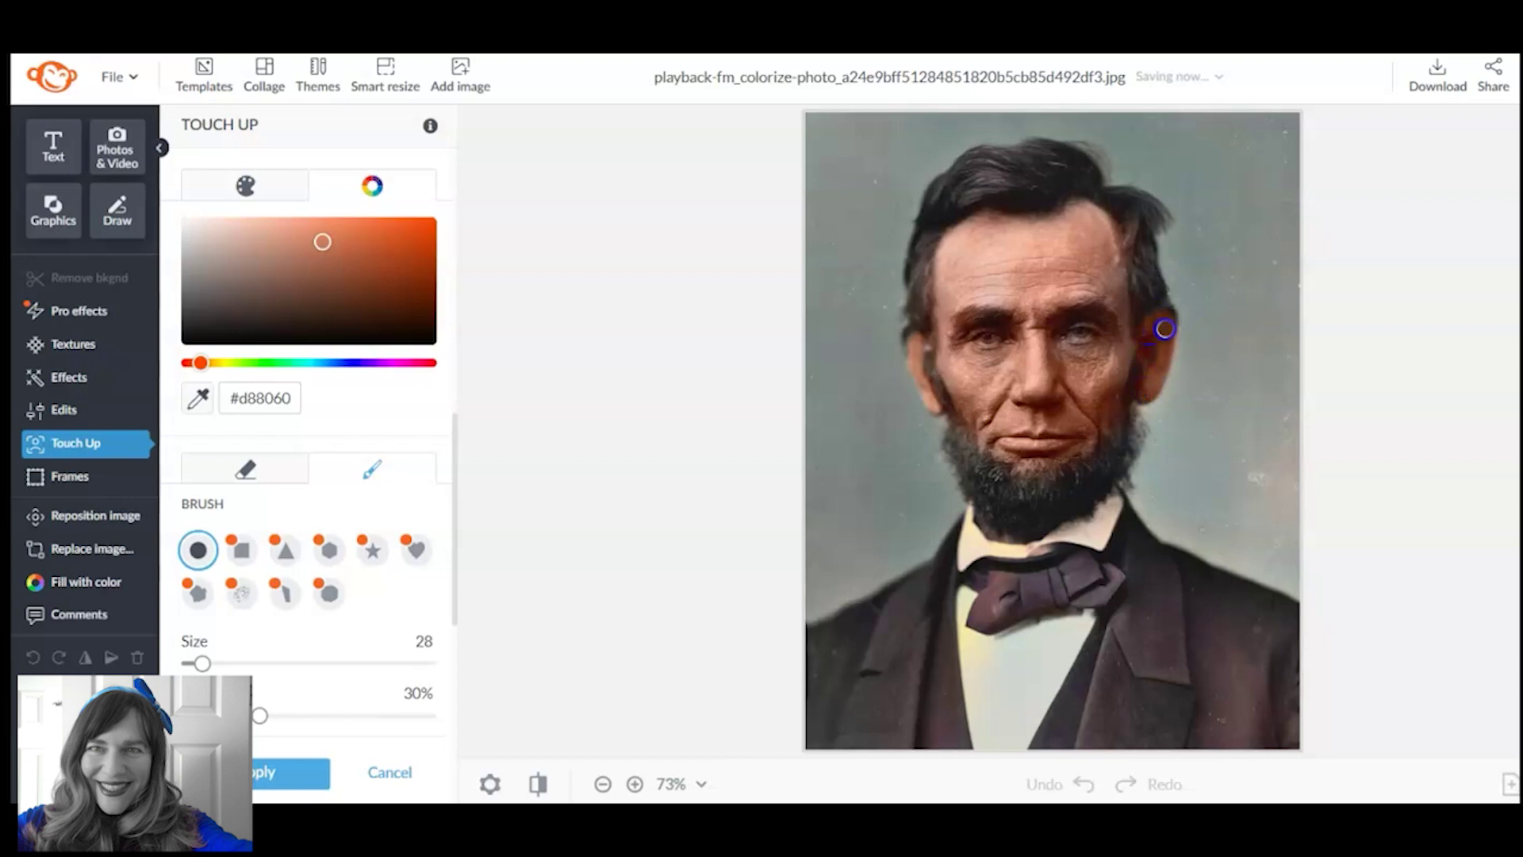
# Paint the remaining gray patches along the hairline, cheeks and beard edge with the small brush.
pyautogui.moveTo(1040, 300)
pyautogui.mouseDown()
pyautogui.moveTo(999, 295)
pyautogui.moveTo(1074, 331)
pyautogui.moveTo(1081, 349)
pyautogui.moveTo(1125, 353)
pyautogui.mouseUp()
pyautogui.moveTo(976, 412)
pyautogui.mouseDown()
pyautogui.moveTo(969, 431)
pyautogui.moveTo(998, 460)
pyautogui.mouseUp()
pyautogui.moveTo(1127, 373)
pyautogui.mouseDown()
pyautogui.moveTo(1142, 350)
pyautogui.moveTo(1116, 372)
pyautogui.mouseUp()
pyautogui.moveTo(1083, 279)
pyautogui.mouseDown()
pyautogui.moveTo(956, 276)
pyautogui.moveTo(1053, 250)
pyautogui.moveTo(947, 252)
pyautogui.moveTo(980, 224)
pyautogui.moveTo(940, 311)
pyautogui.moveTo(952, 282)
pyautogui.moveTo(1011, 292)
pyautogui.moveTo(956, 299)
pyautogui.moveTo(1024, 304)
pyautogui.moveTo(1098, 223)
pyautogui.moveTo(1085, 200)
pyautogui.moveTo(1137, 280)
pyautogui.moveTo(947, 379)
pyautogui.moveTo(963, 411)
pyautogui.mouseUp()
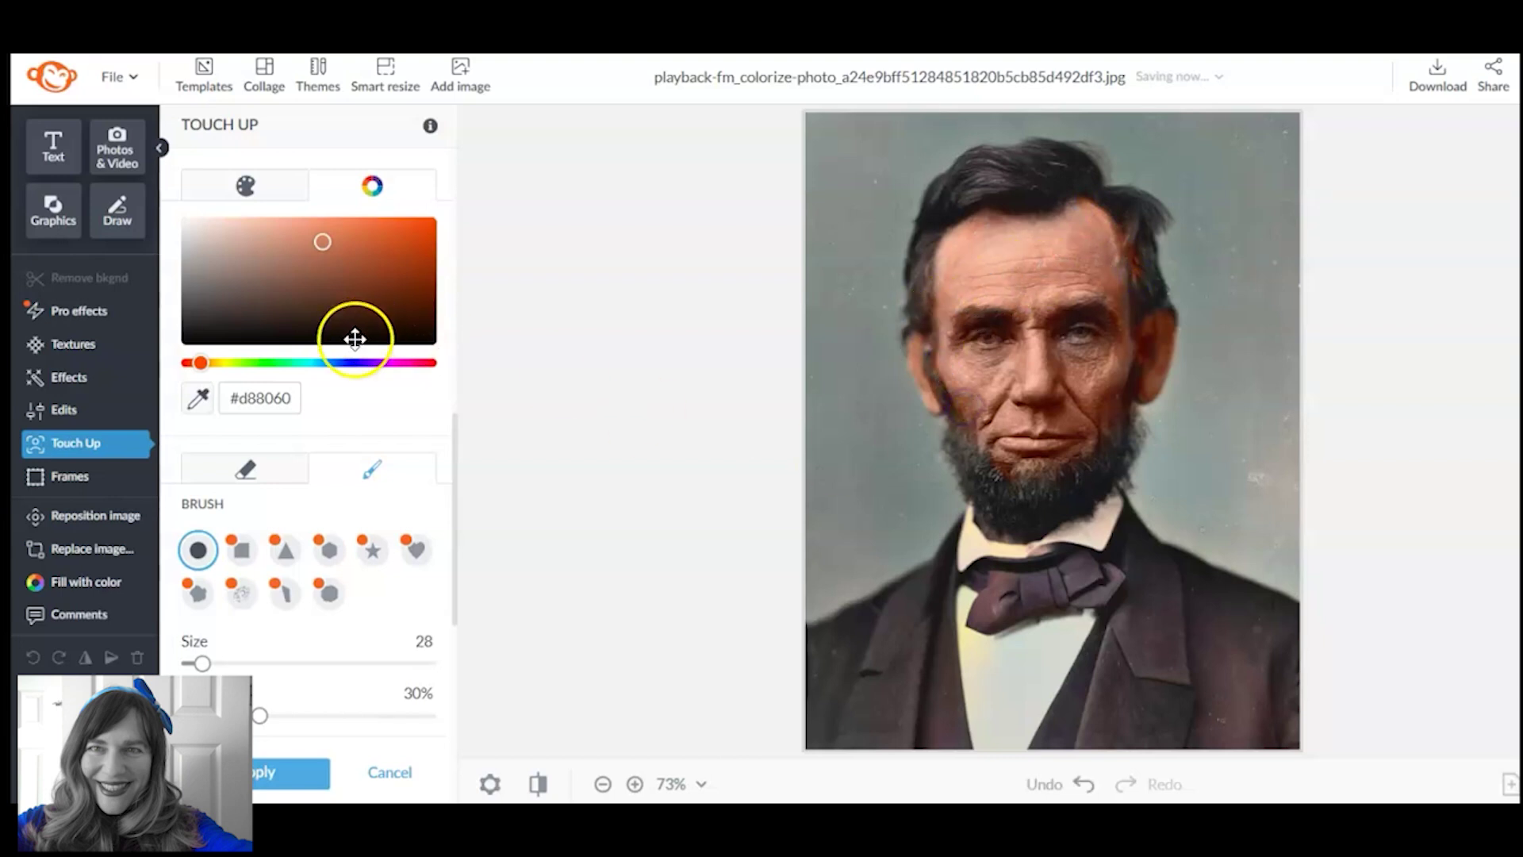
# Soften the Eye Shadow color to #e0a38d and brush it along the temples and sides of the face.
pyautogui.click(379, 193)
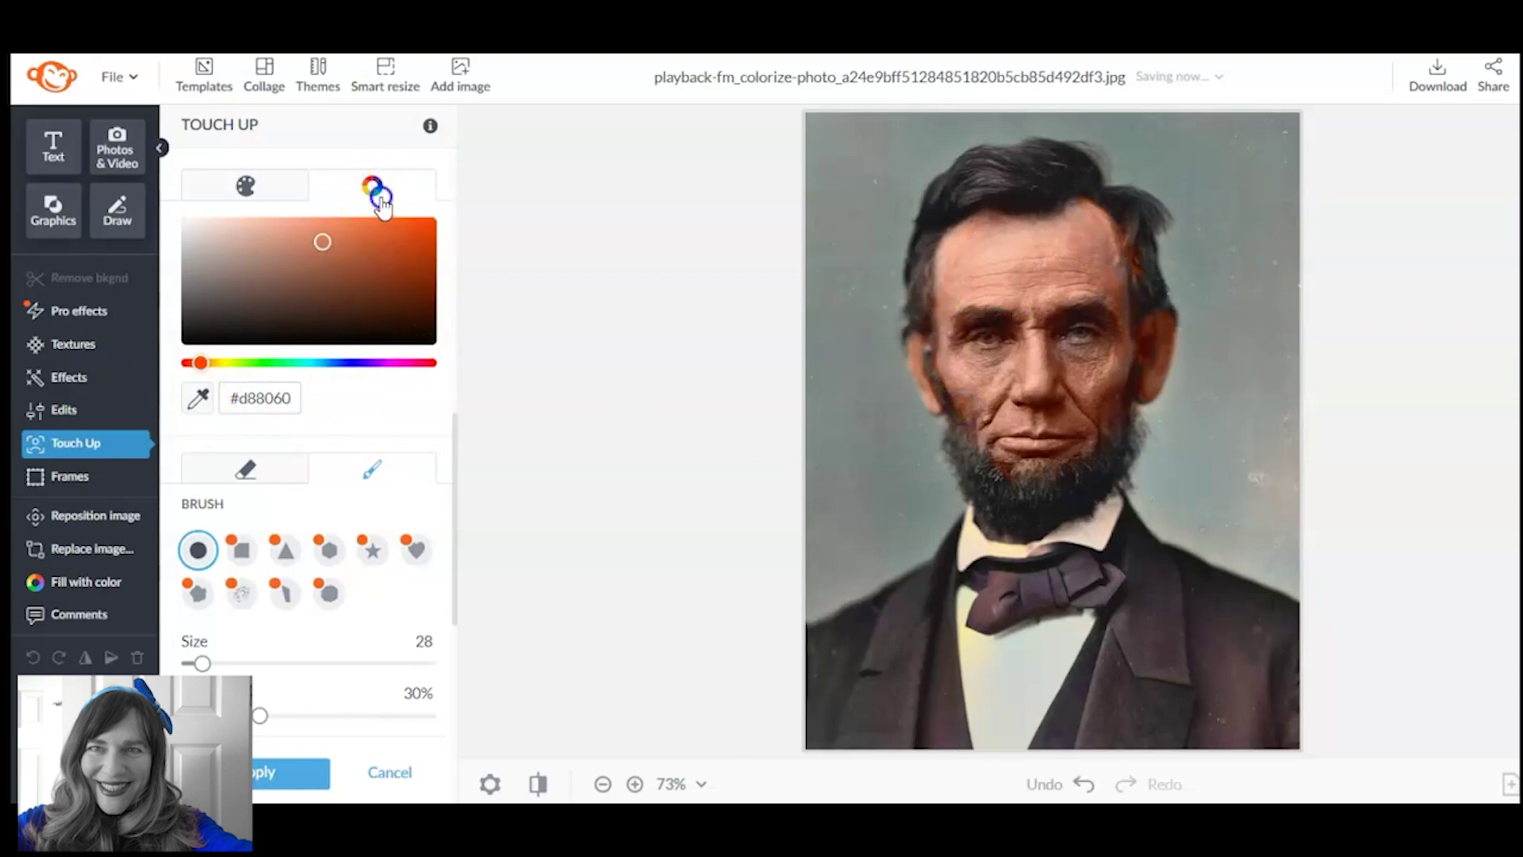
pyautogui.click(325, 247)
pyautogui.moveTo(324, 247); pyautogui.dragTo(277, 239)
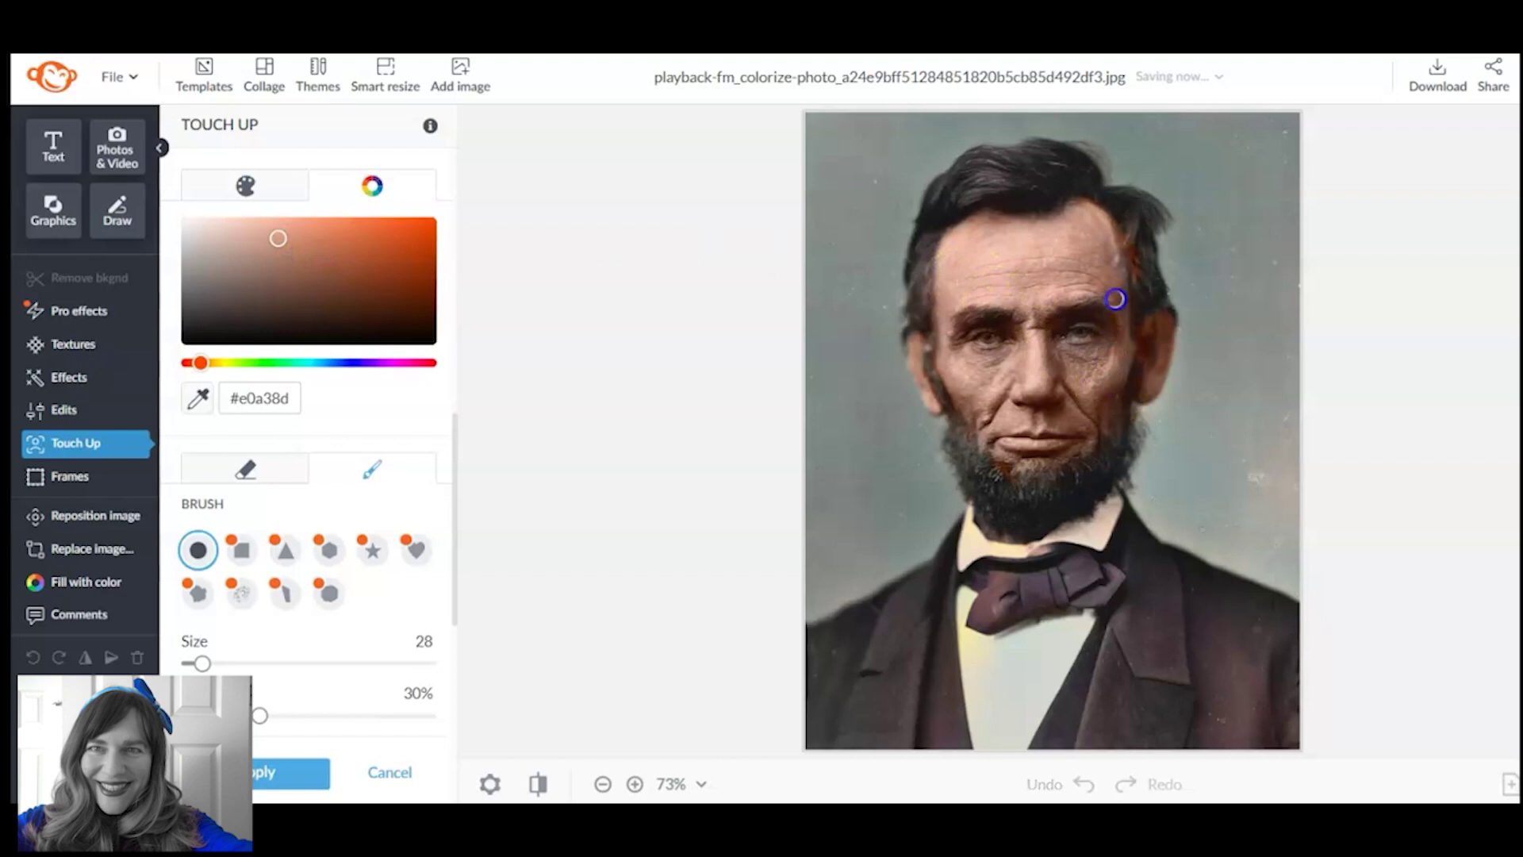
pyautogui.moveTo(1115, 244); pyautogui.dragTo(1133, 360)
pyautogui.click(949, 349)
pyautogui.click(693, 475)
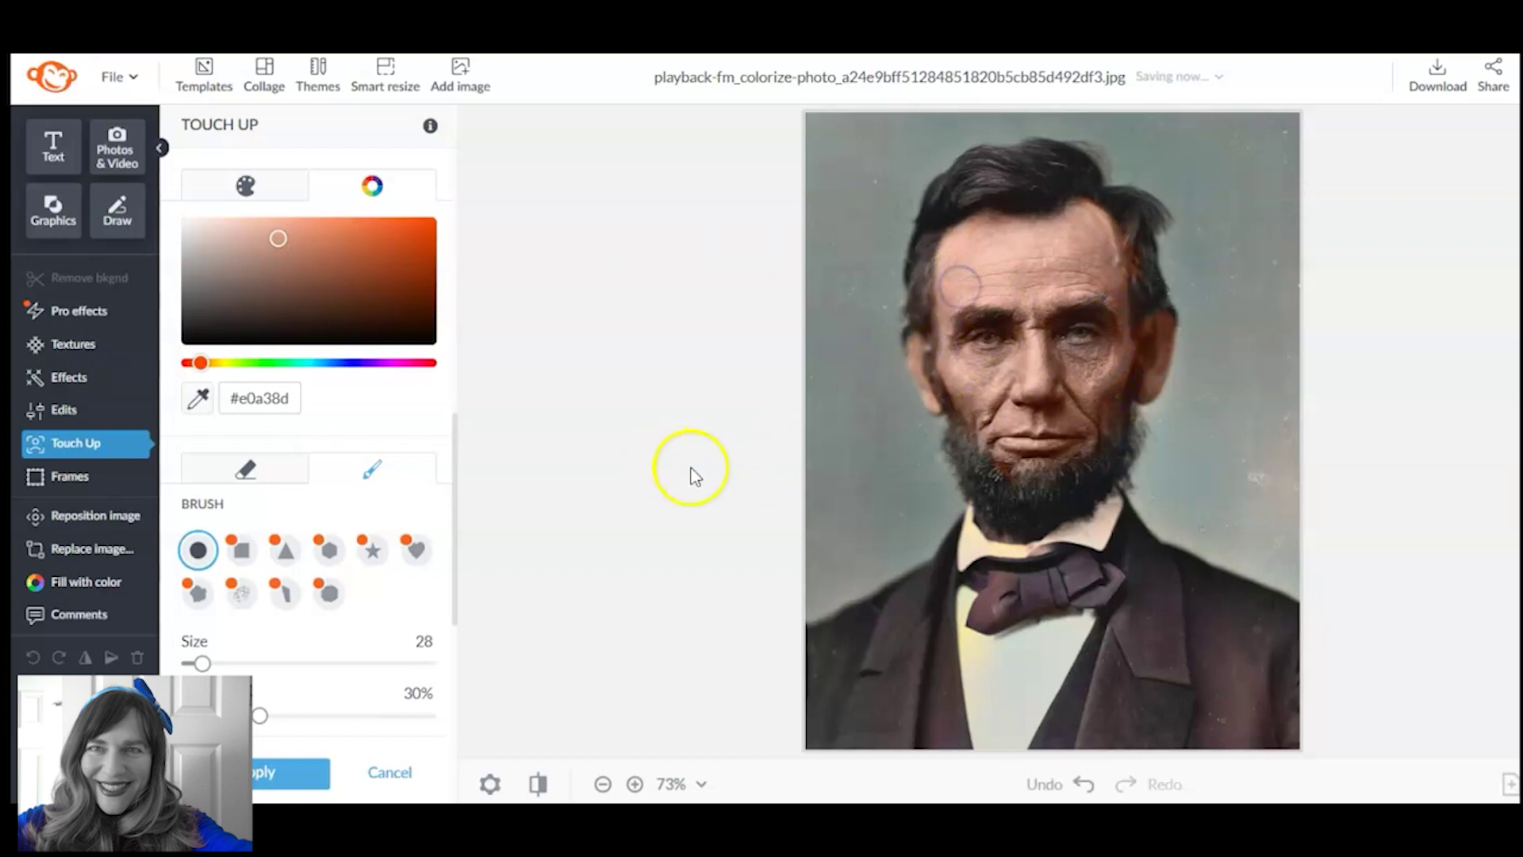
# Set the Eye Shadow fade to 41% and apply the touch-up.
pyautogui.moveTo(455, 468); pyautogui.dragTo(457, 539)
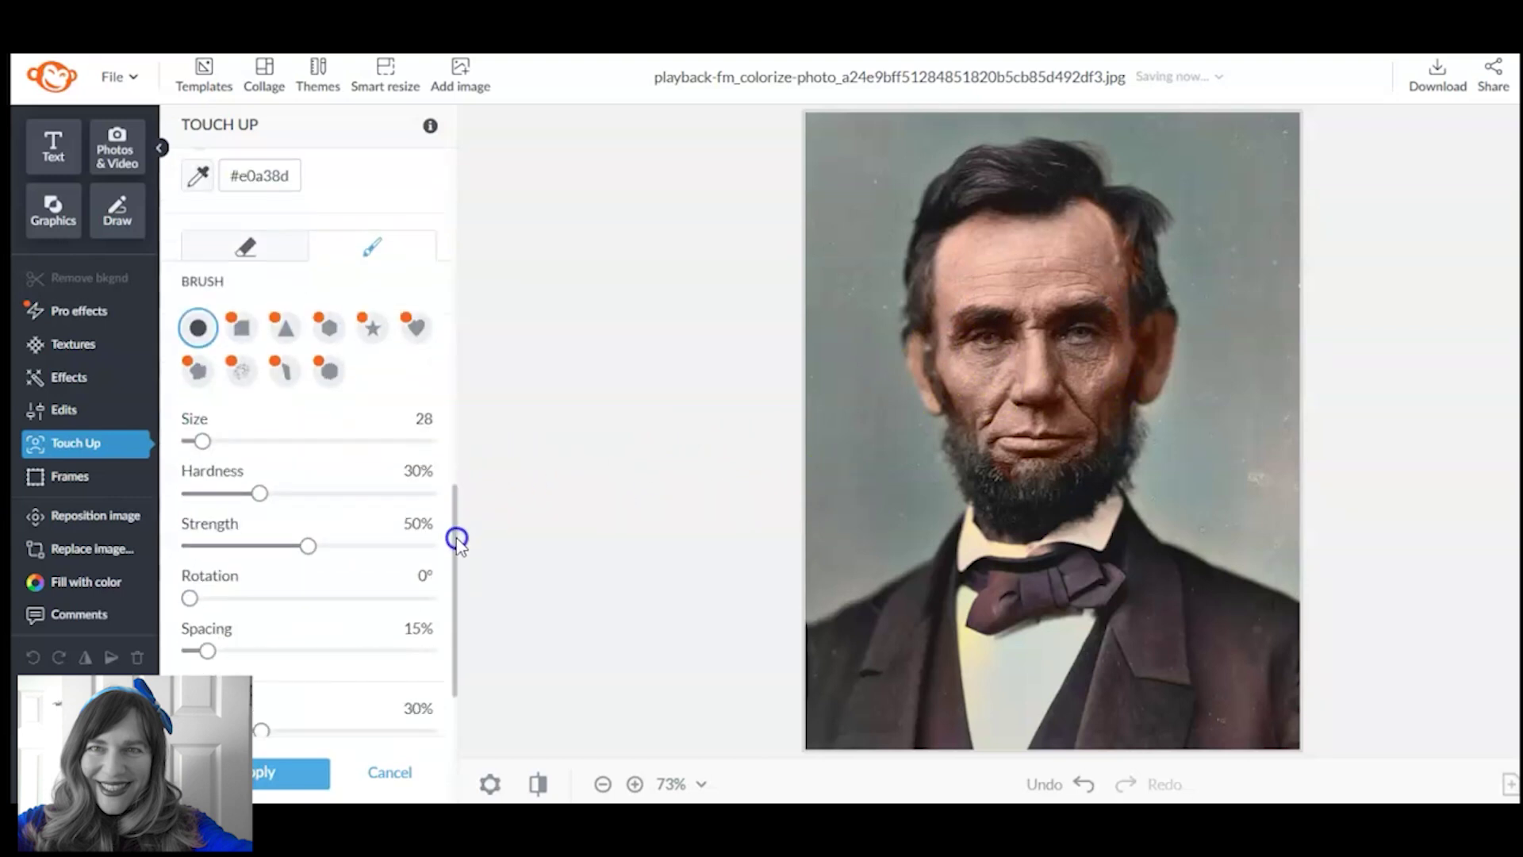
pyautogui.moveTo(263, 730); pyautogui.dragTo(288, 734)
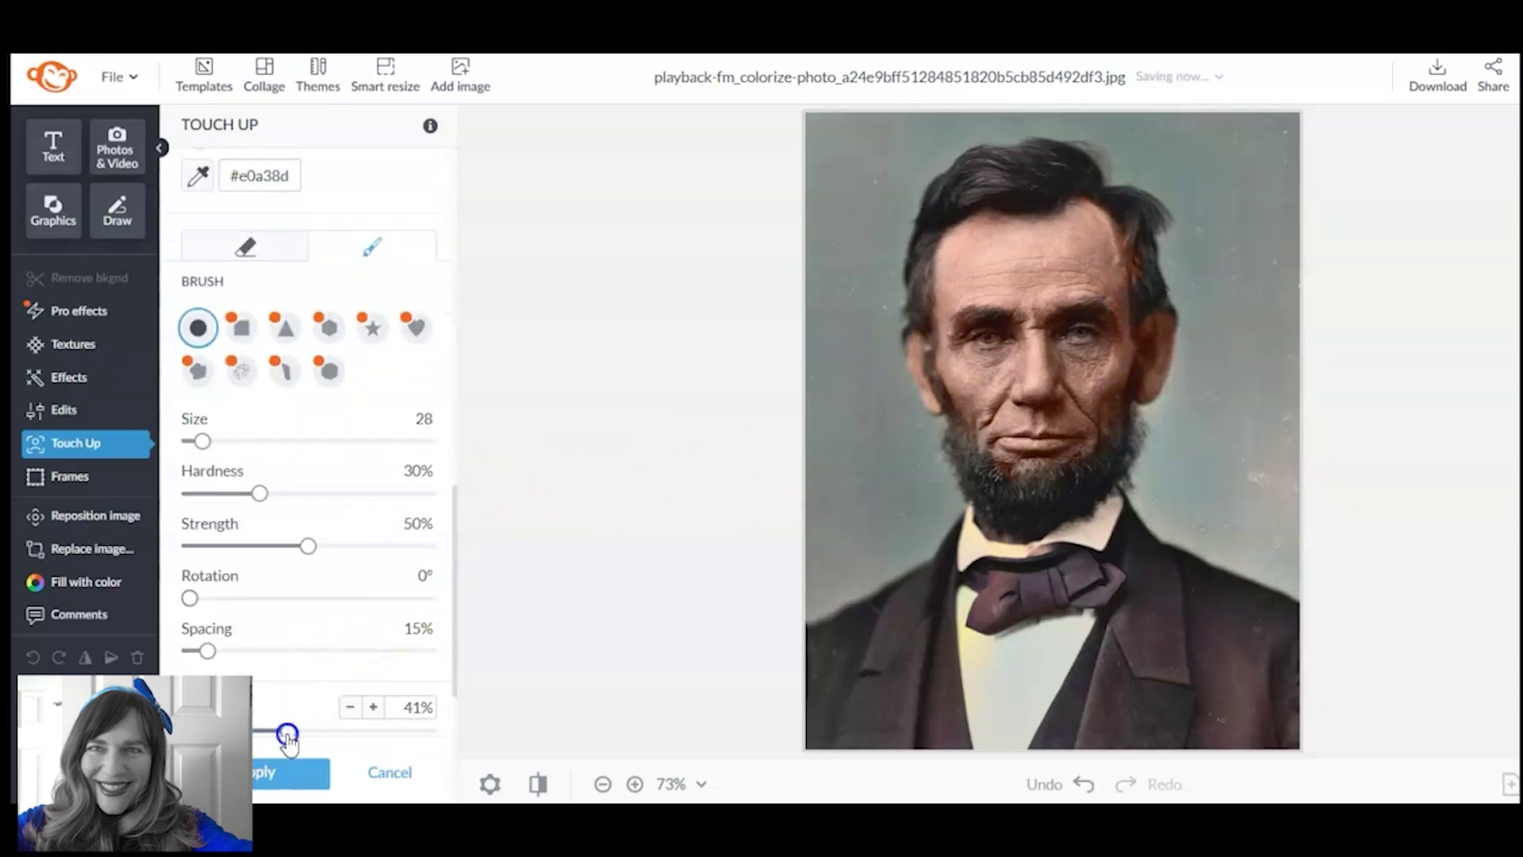
pyautogui.click(269, 771)
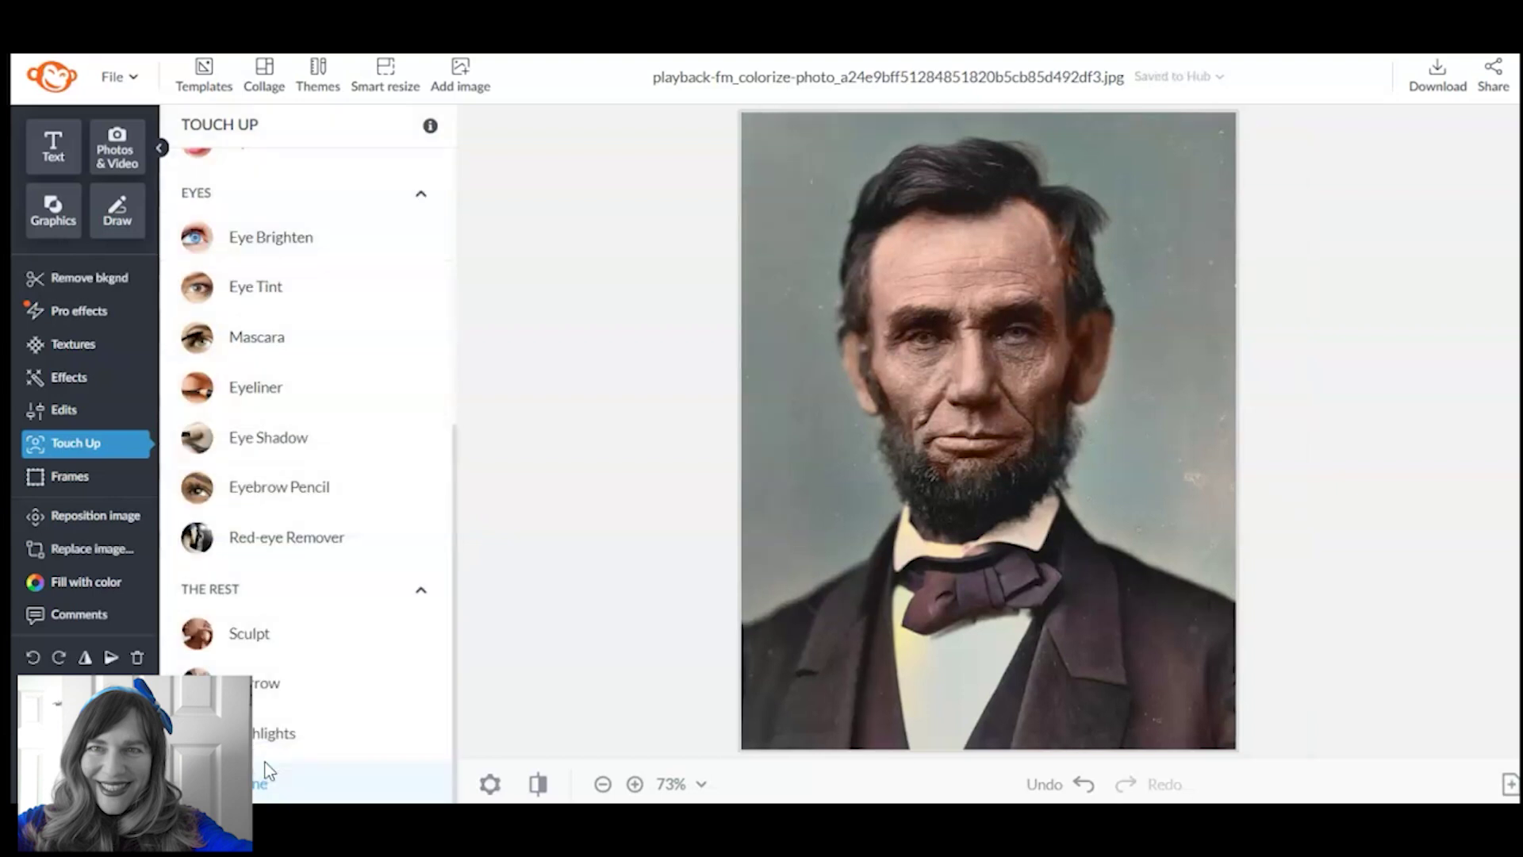
# Try the Tranquil and Tucson effects on the portrait.
pyautogui.click(96, 381)
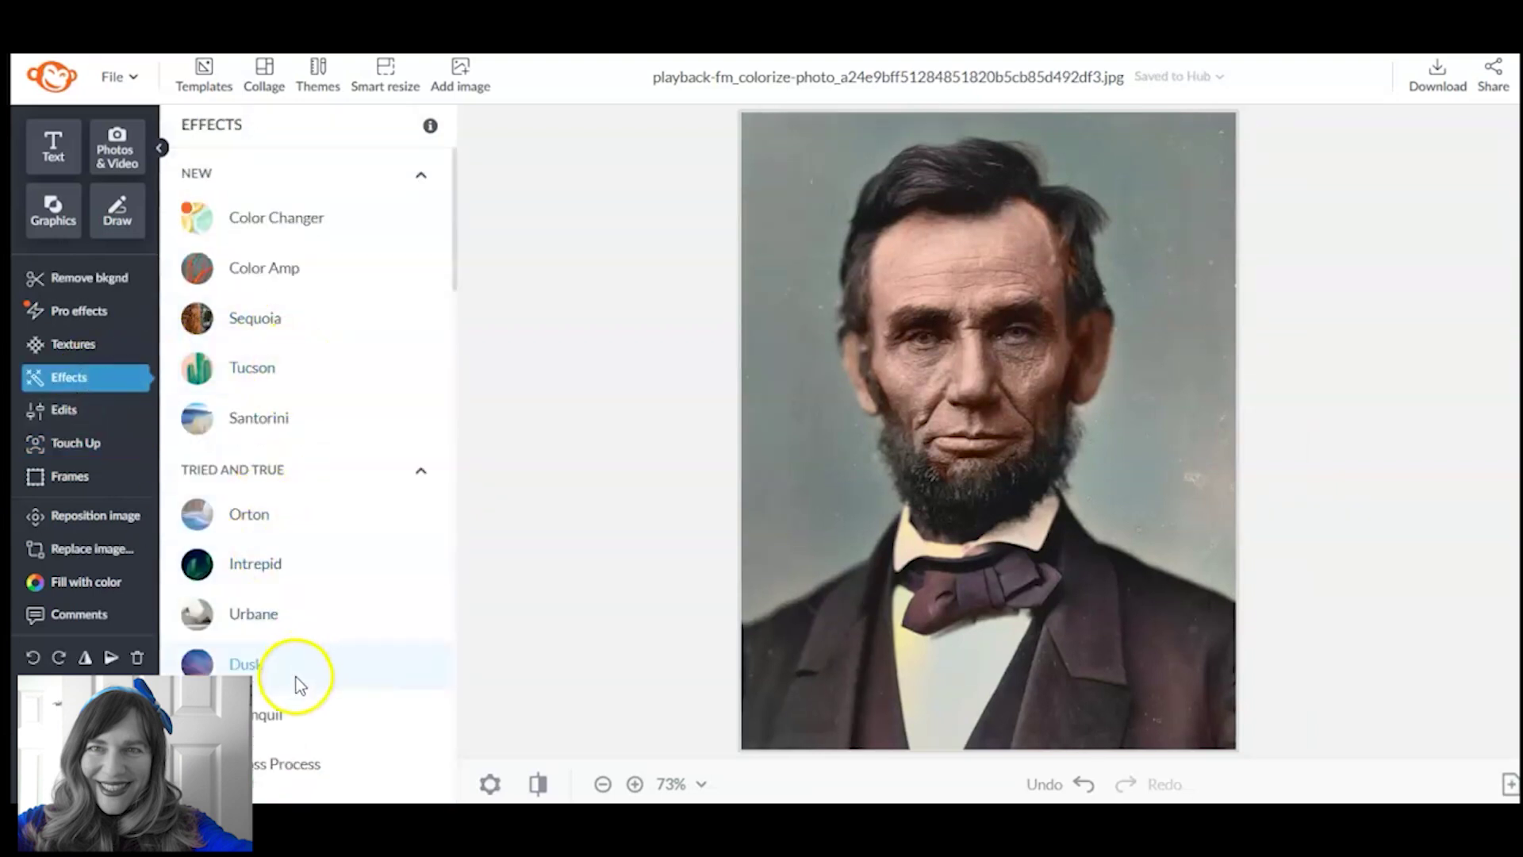
pyautogui.click(276, 718)
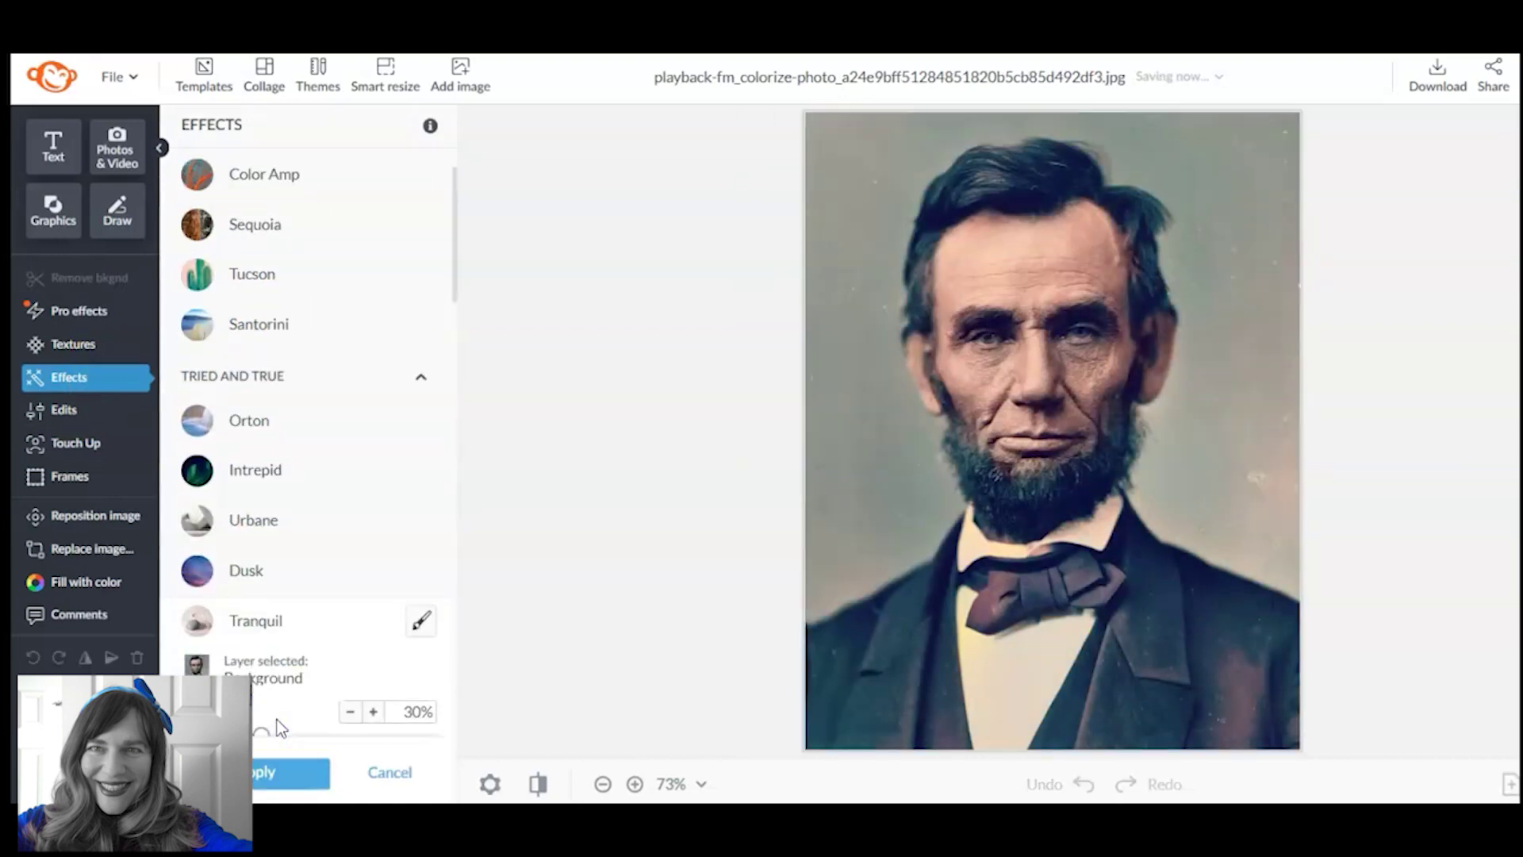
pyautogui.click(294, 264)
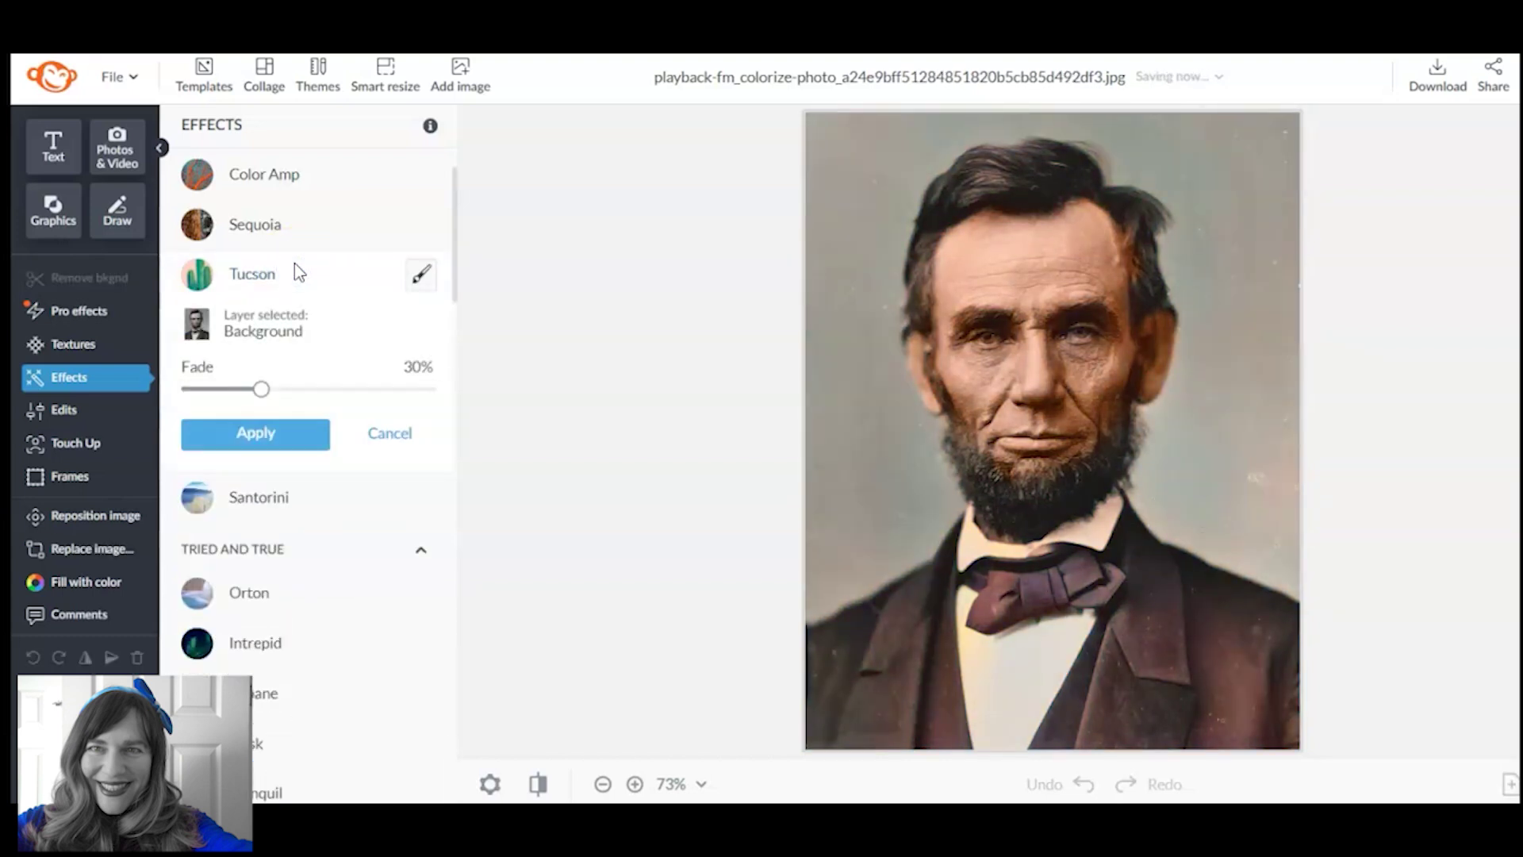
pyautogui.click(291, 662)
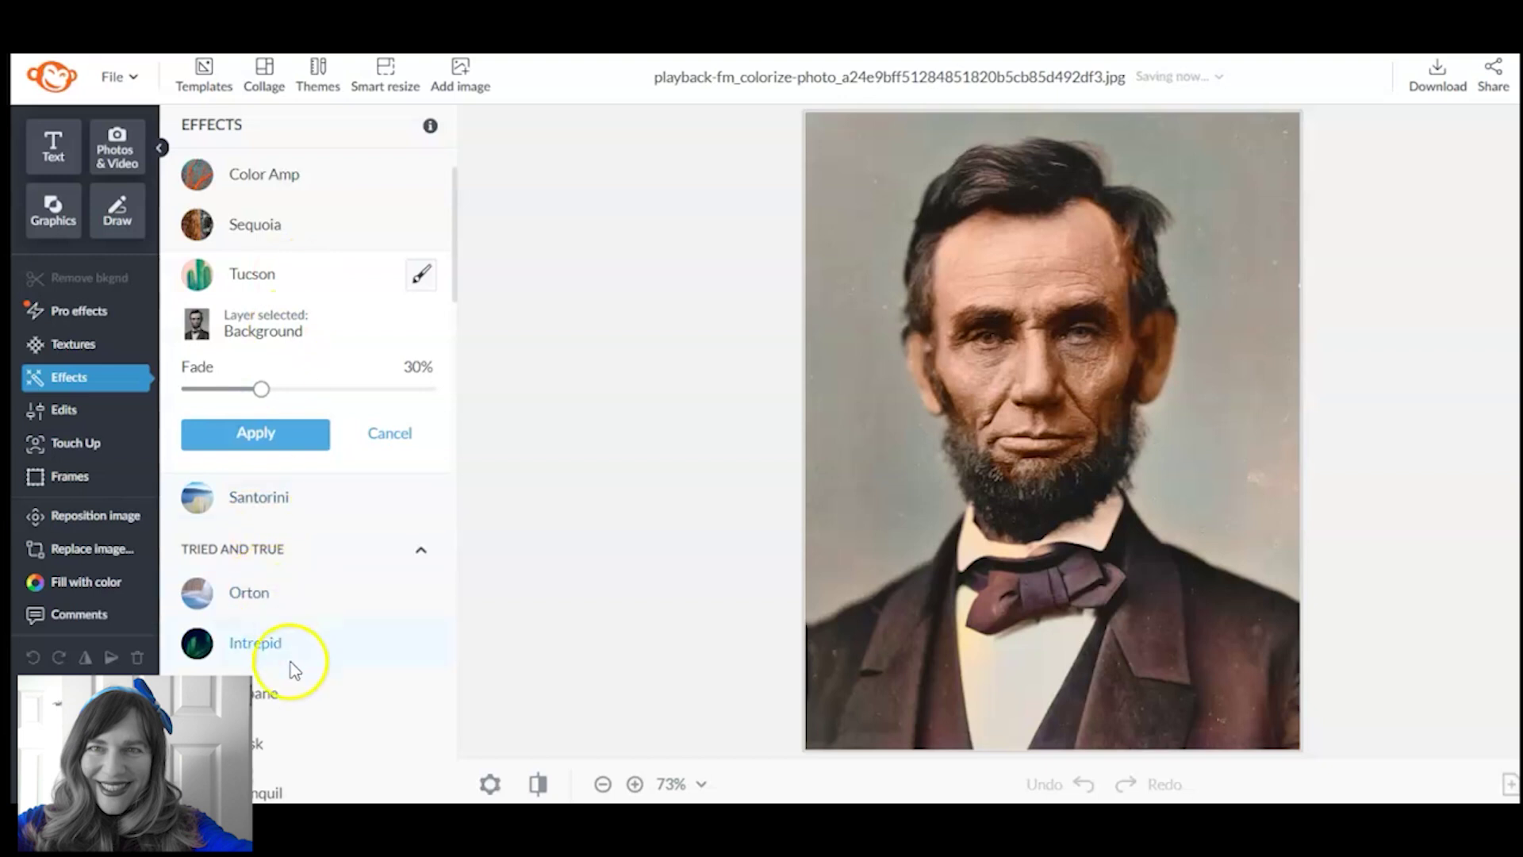
pyautogui.click(274, 789)
# Apply the Orton effect to the portrait with 50% bloom, 50% brightness and 30% fade.
pyautogui.click(288, 411)
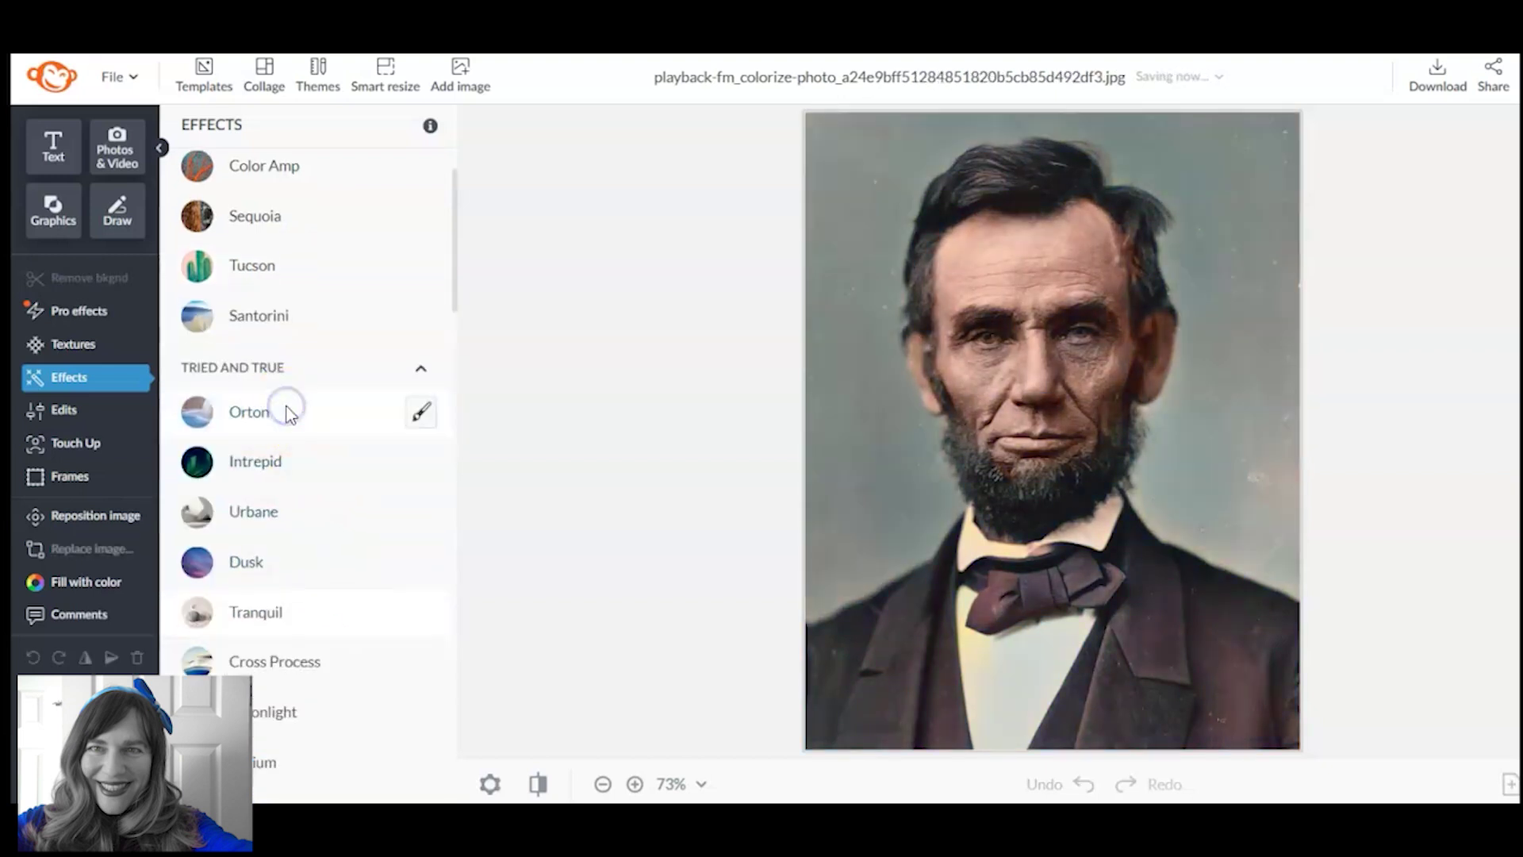
pyautogui.click(436, 451)
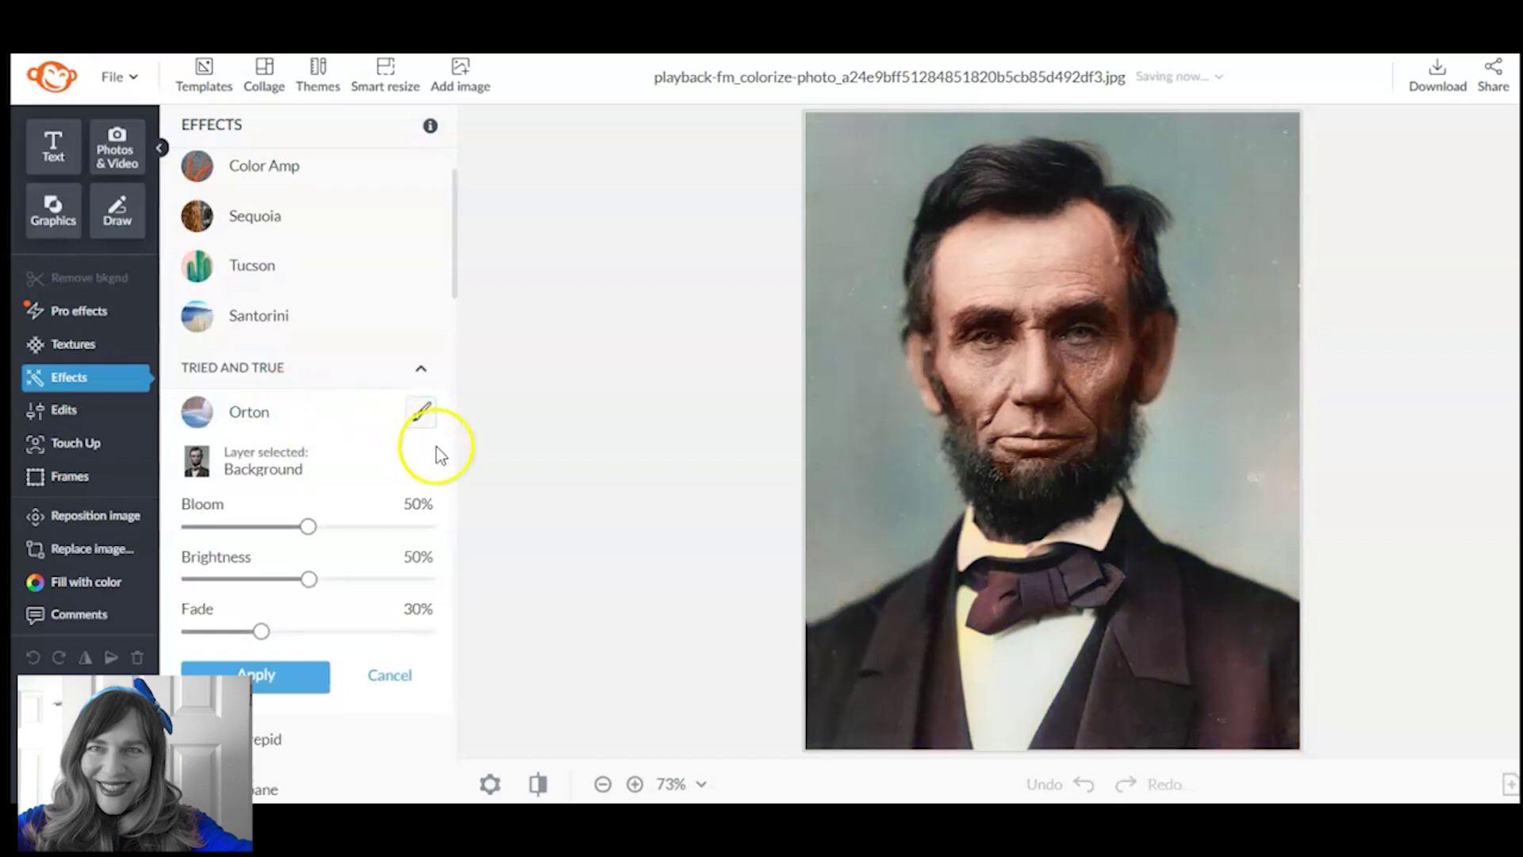
pyautogui.click(290, 674)
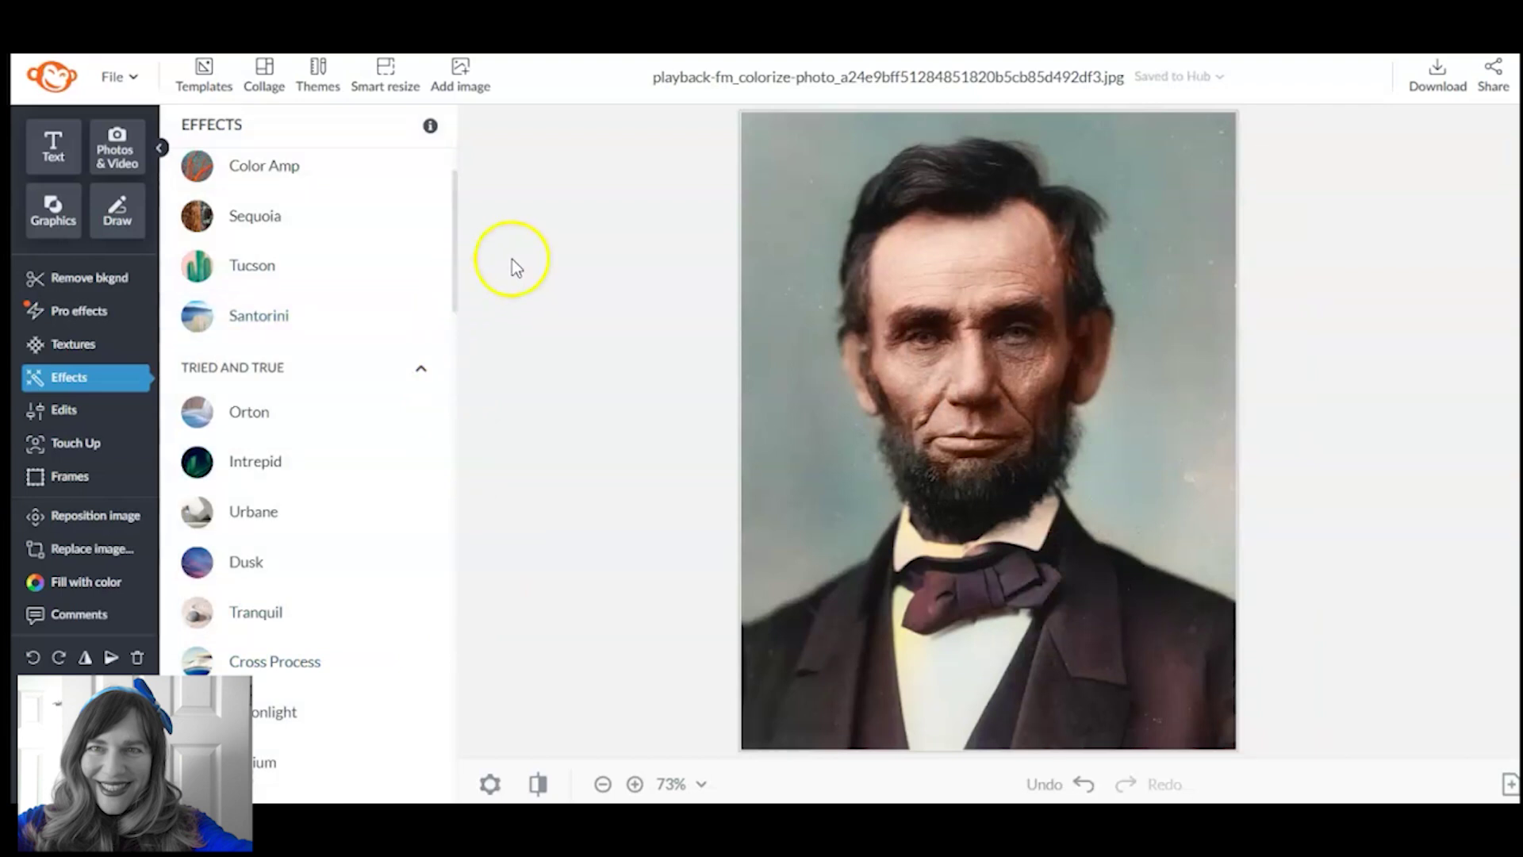
# Brush brown Highlights over the beard using a size 34 brush.
pyautogui.click(87, 455)
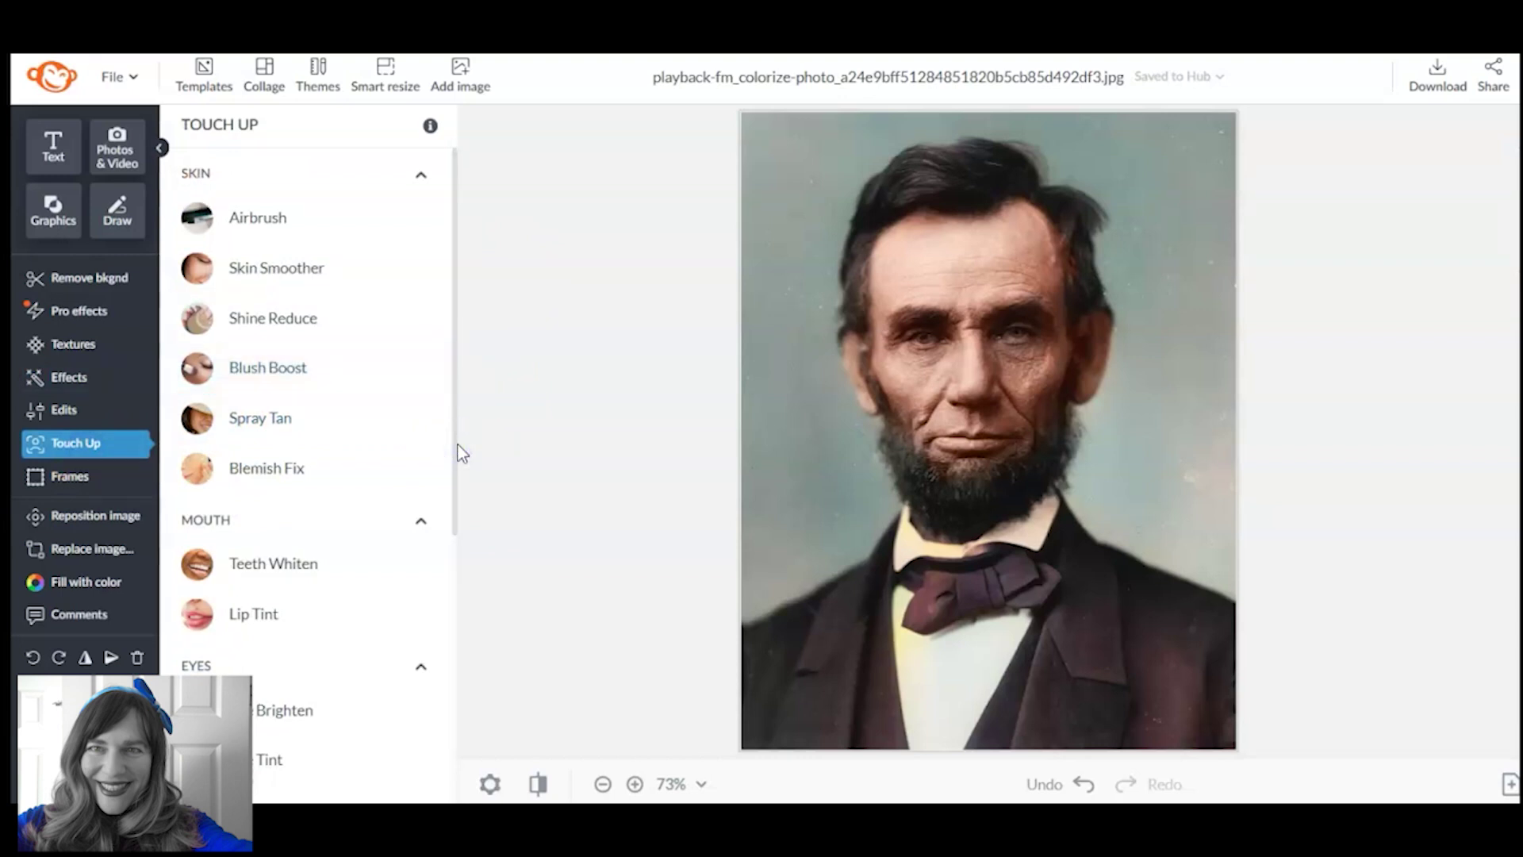
pyautogui.moveTo(459, 426); pyautogui.dragTo(459, 627)
pyautogui.moveTo(458, 624); pyautogui.dragTo(455, 707)
pyautogui.click(327, 720)
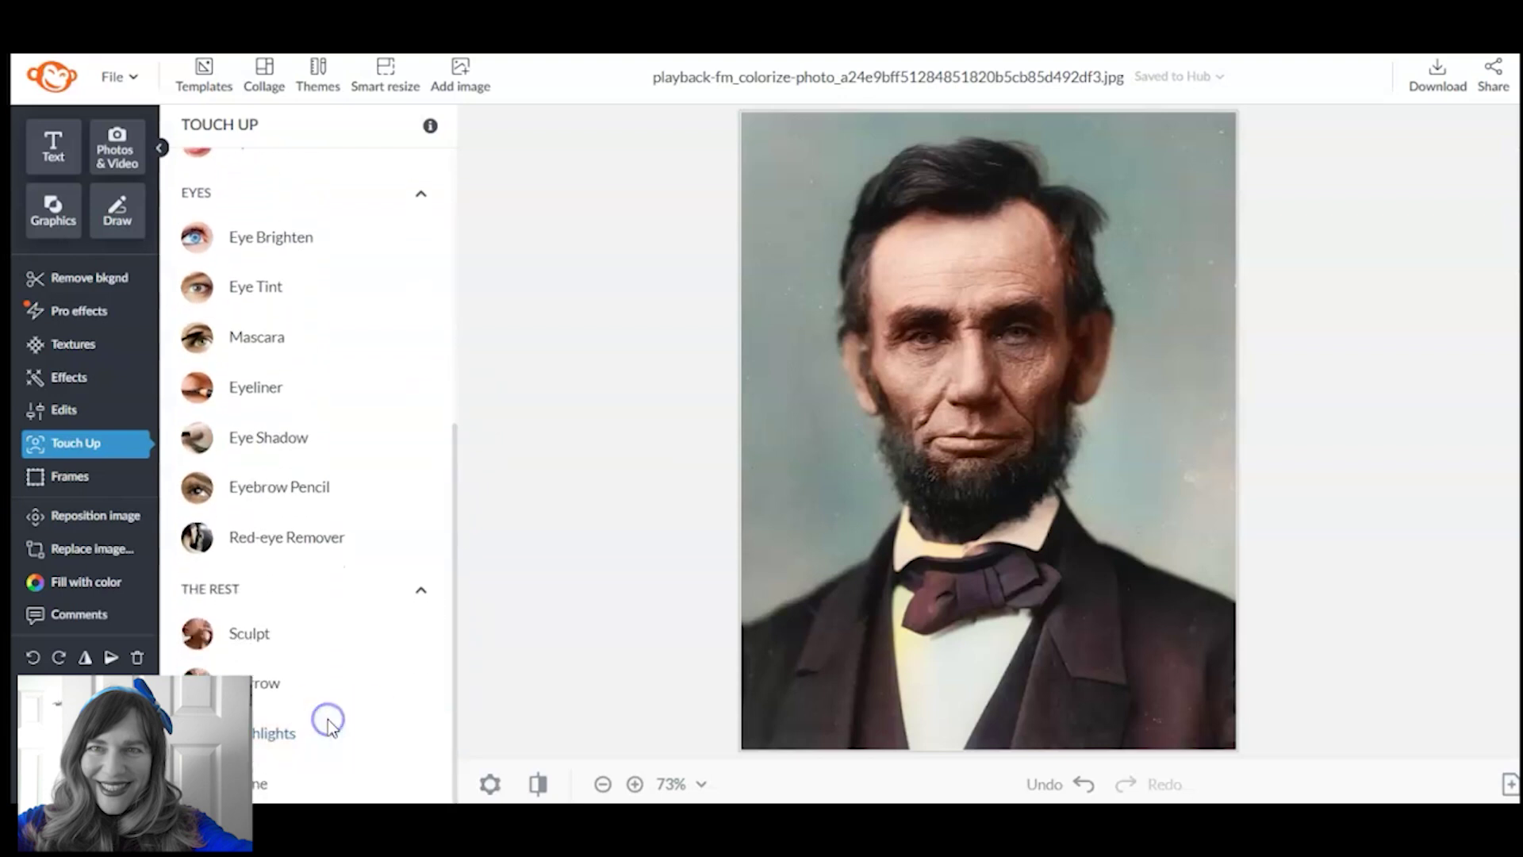
pyautogui.click(294, 349)
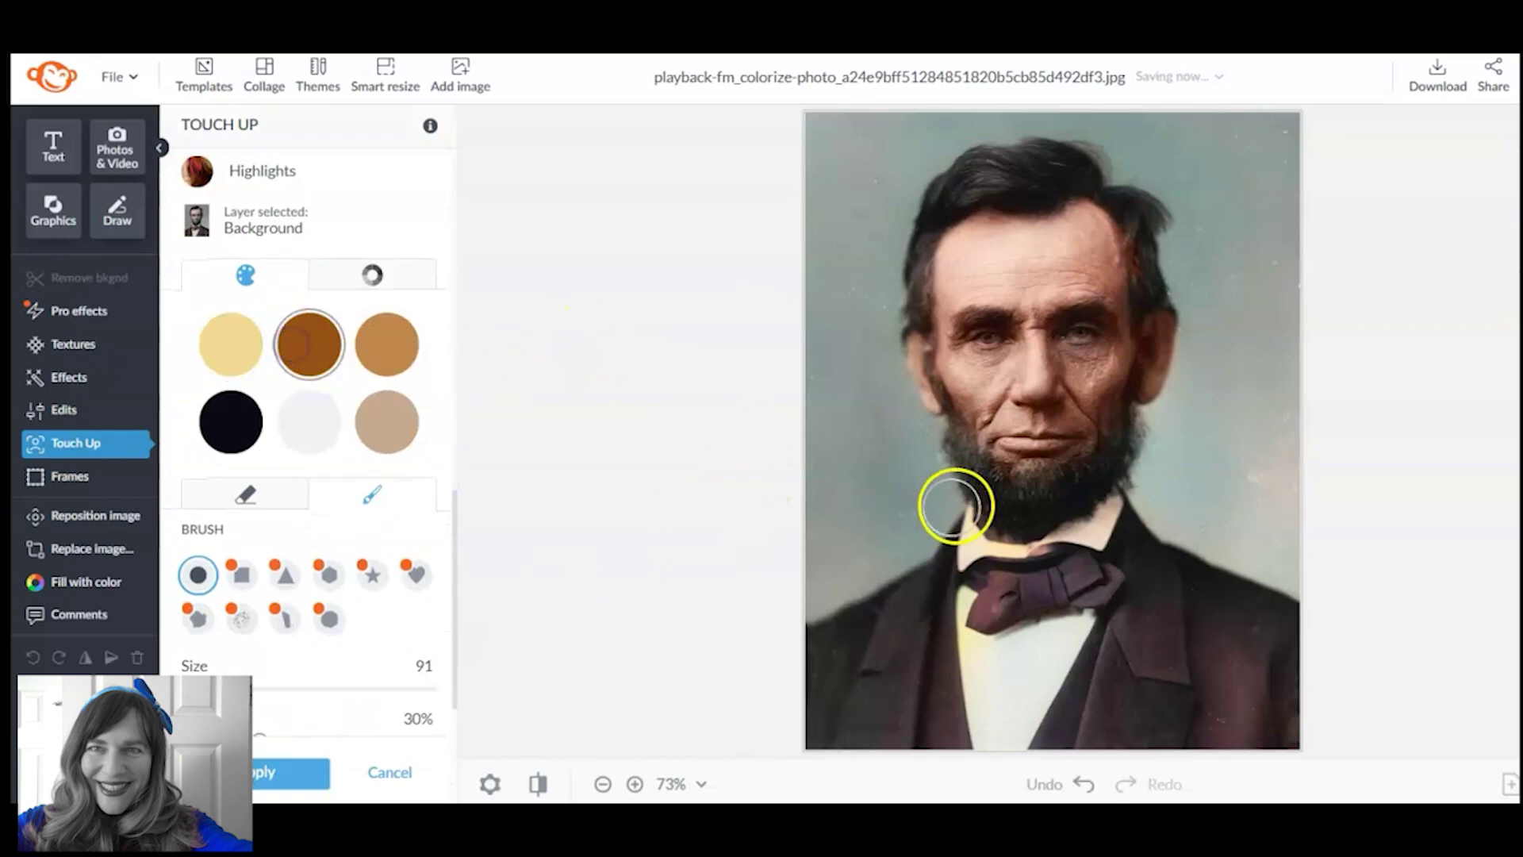
pyautogui.moveTo(1010, 488)
pyautogui.mouseDown()
pyautogui.moveTo(1055, 496)
pyautogui.moveTo(1095, 469)
pyautogui.moveTo(994, 493)
pyautogui.mouseUp()
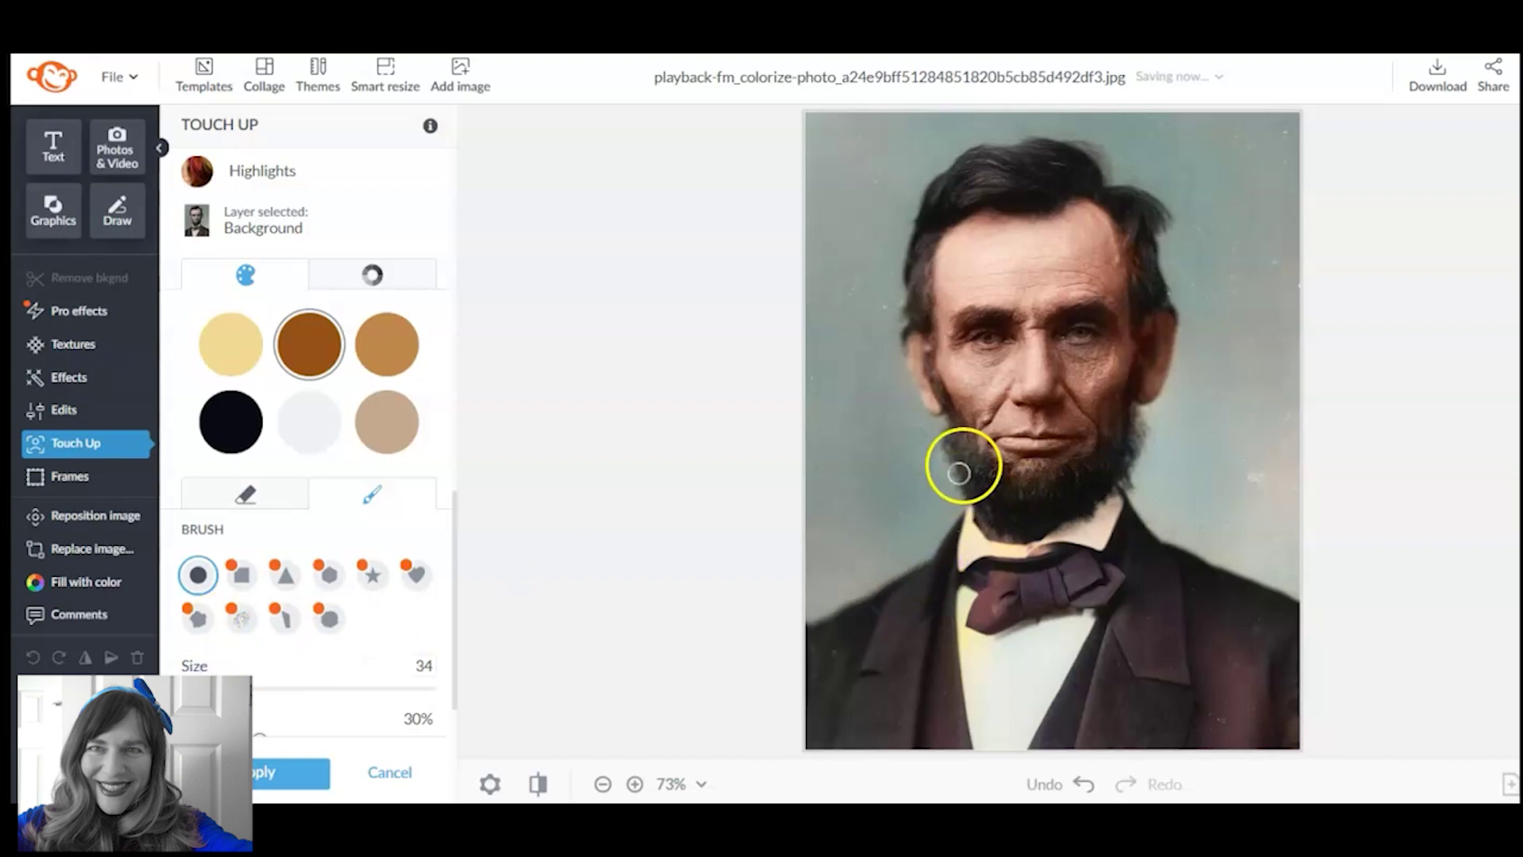
pyautogui.moveTo(962, 452); pyautogui.dragTo(958, 441)
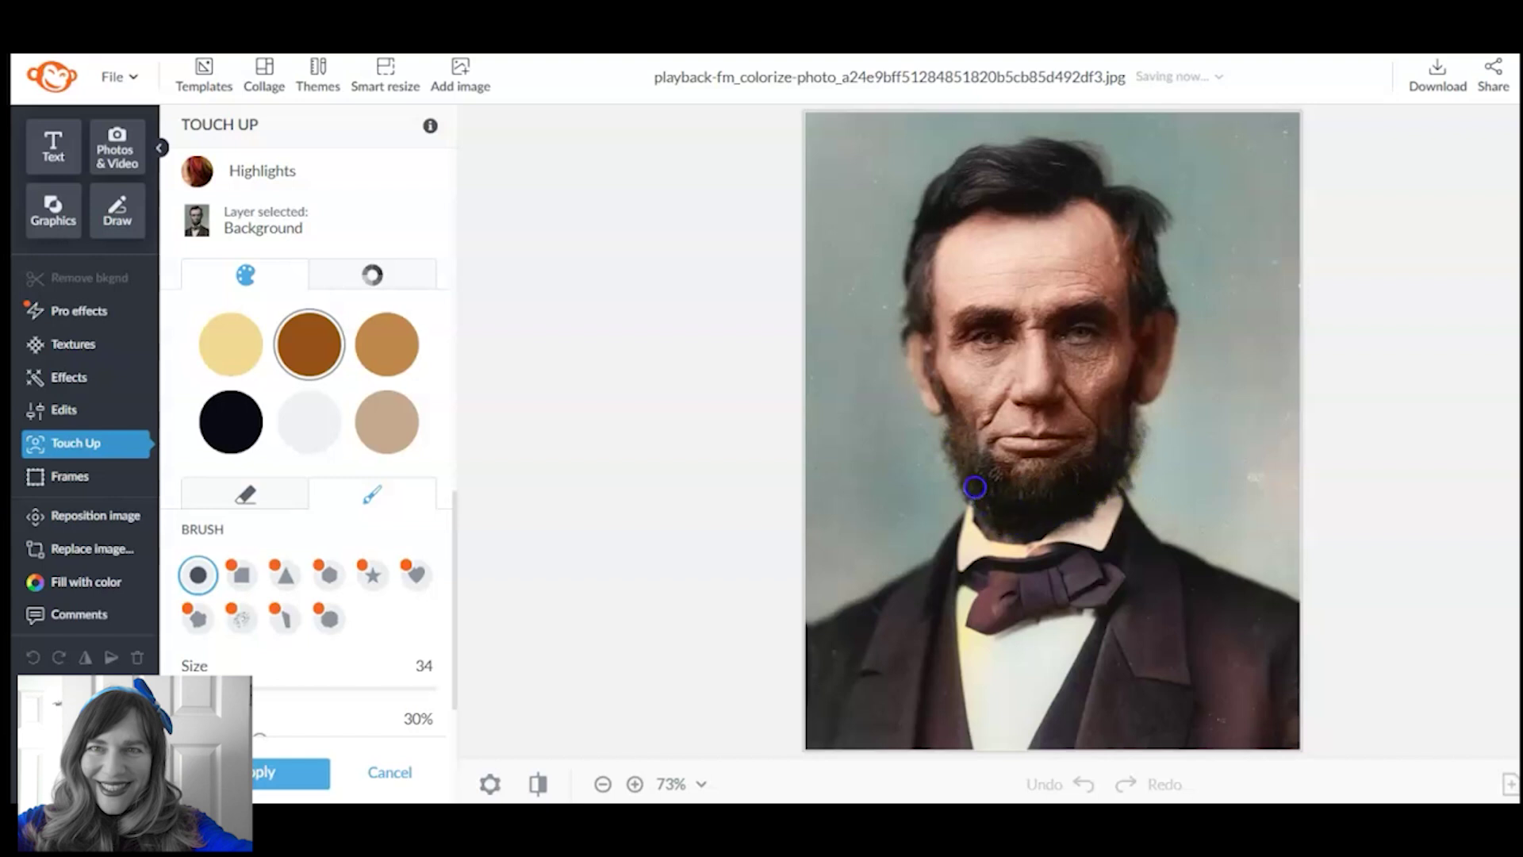
# Brush the brown Highlights over the top and sides of the hair and the lower beard, and apply the touch-up.
pyautogui.click(1057, 189)
pyautogui.click(1110, 193)
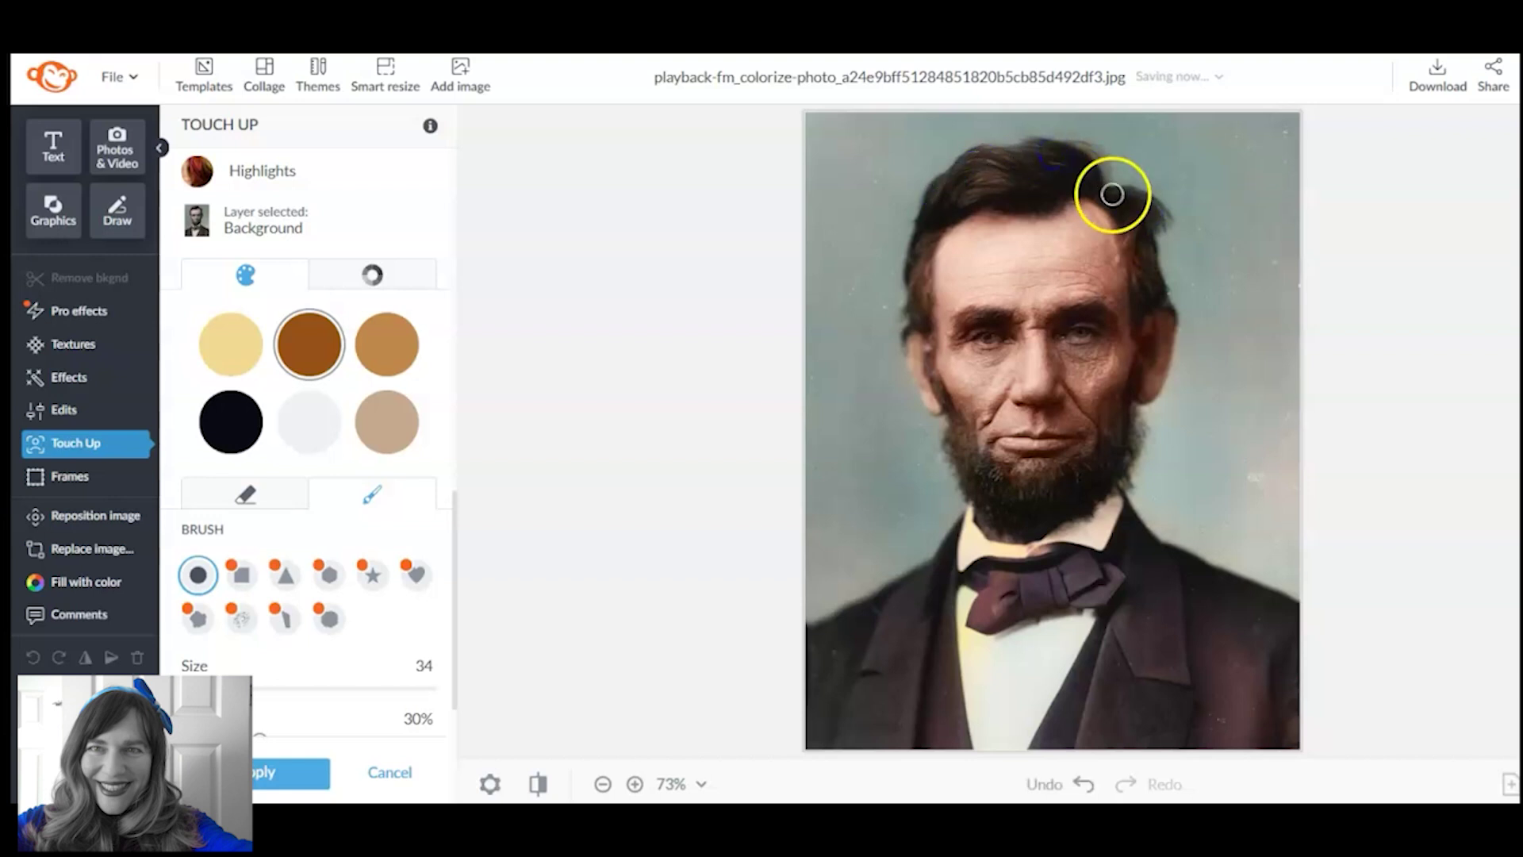
pyautogui.moveTo(1012, 276)
pyautogui.mouseDown()
pyautogui.moveTo(921, 299)
pyautogui.moveTo(913, 316)
pyautogui.mouseUp()
pyautogui.moveTo(986, 421); pyautogui.dragTo(1136, 432)
pyautogui.click(1015, 506)
pyautogui.moveTo(1016, 506); pyautogui.dragTo(1005, 507)
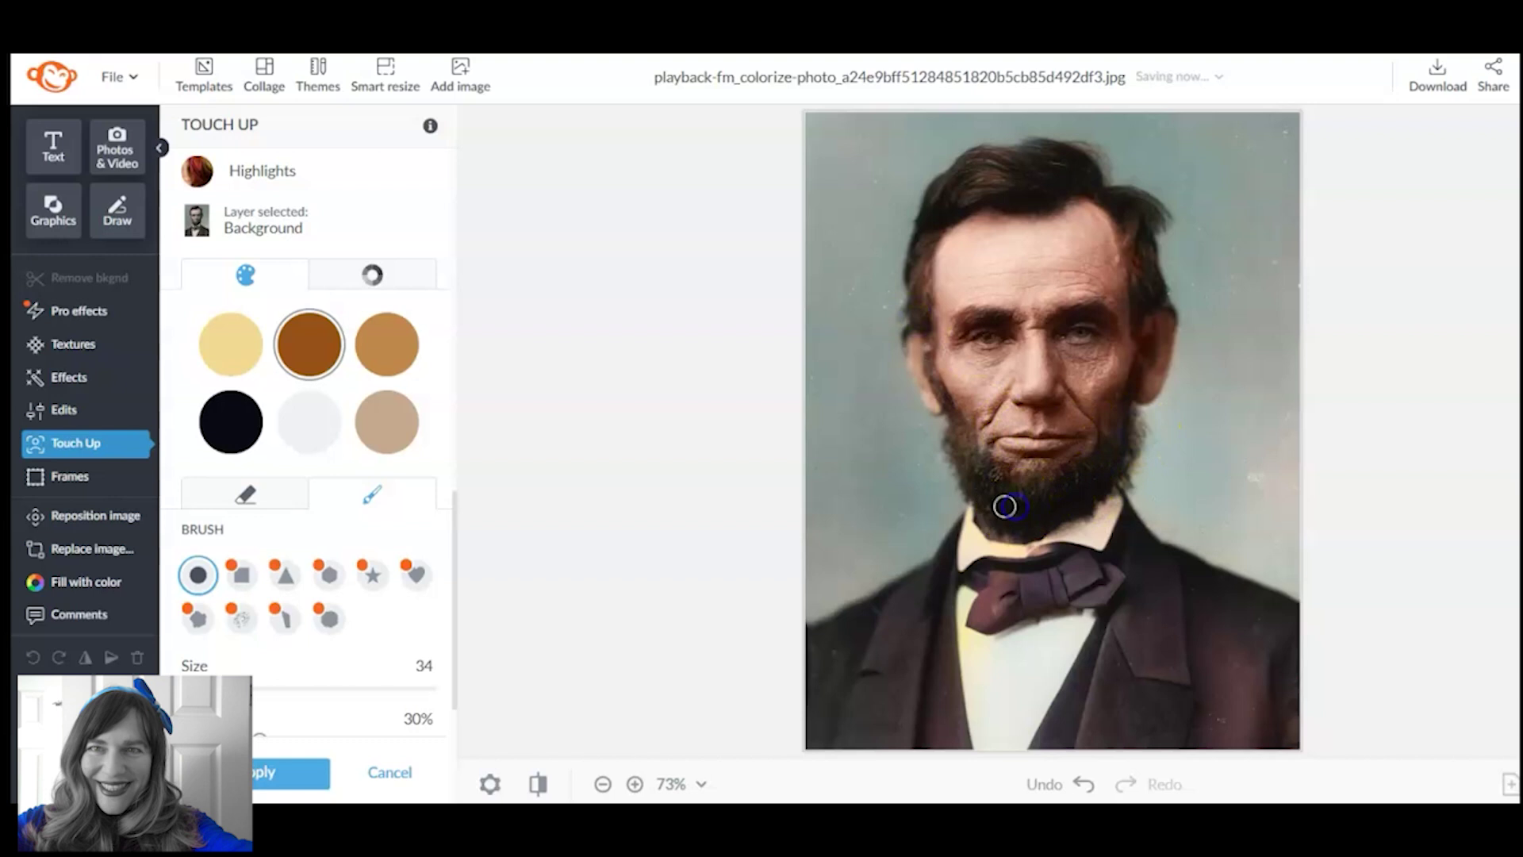
pyautogui.click(316, 774)
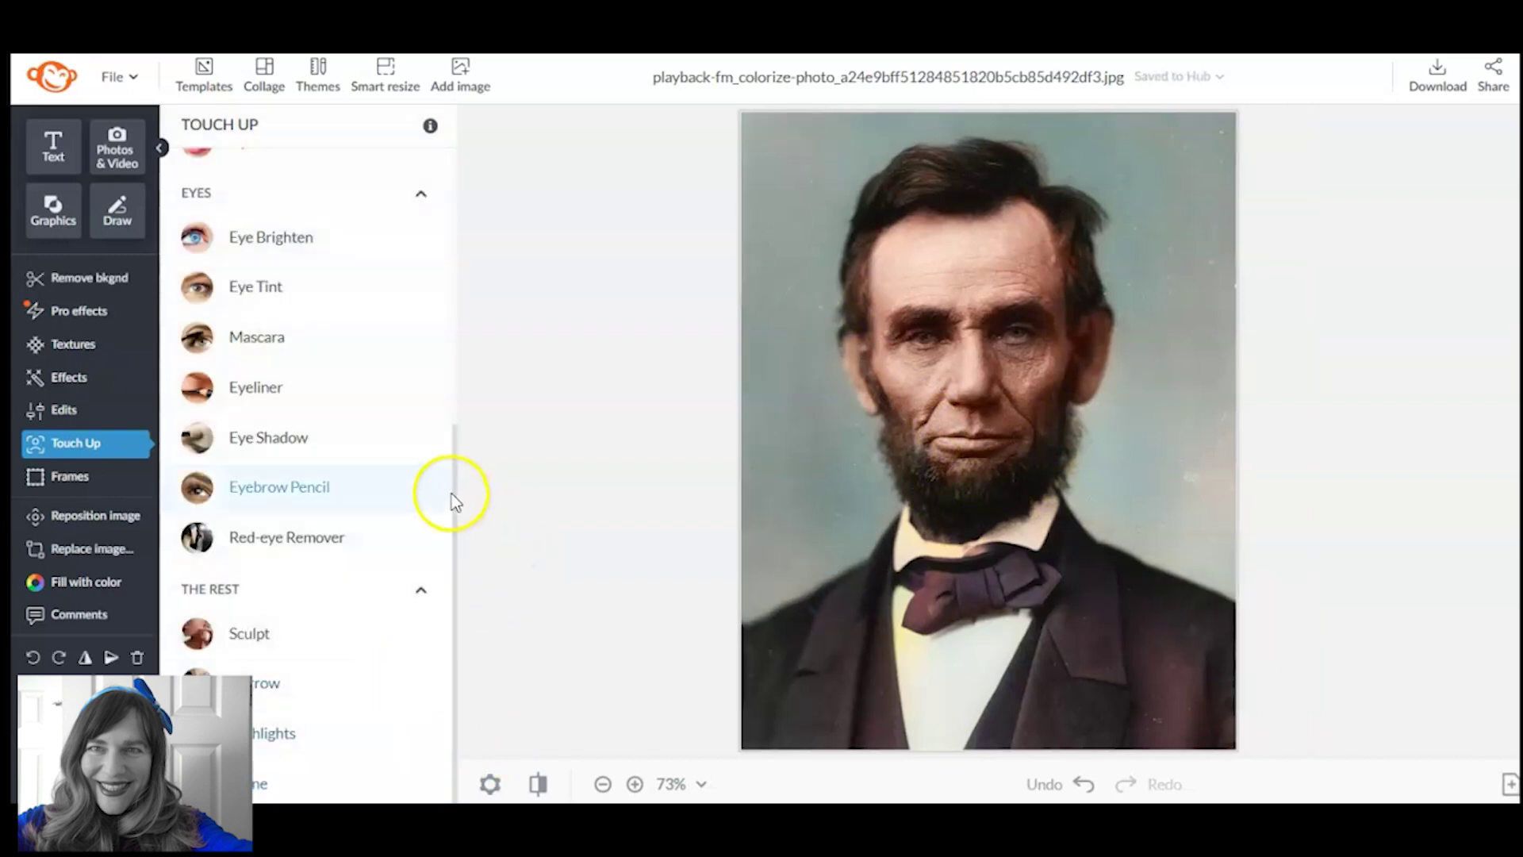
# Apply the Intrepid effect to the portrait with the fade set to 0%.
pyautogui.moveTo(455, 500)
pyautogui.mouseDown()
pyautogui.moveTo(459, 260)
pyautogui.moveTo(458, 553)
pyautogui.mouseUp()
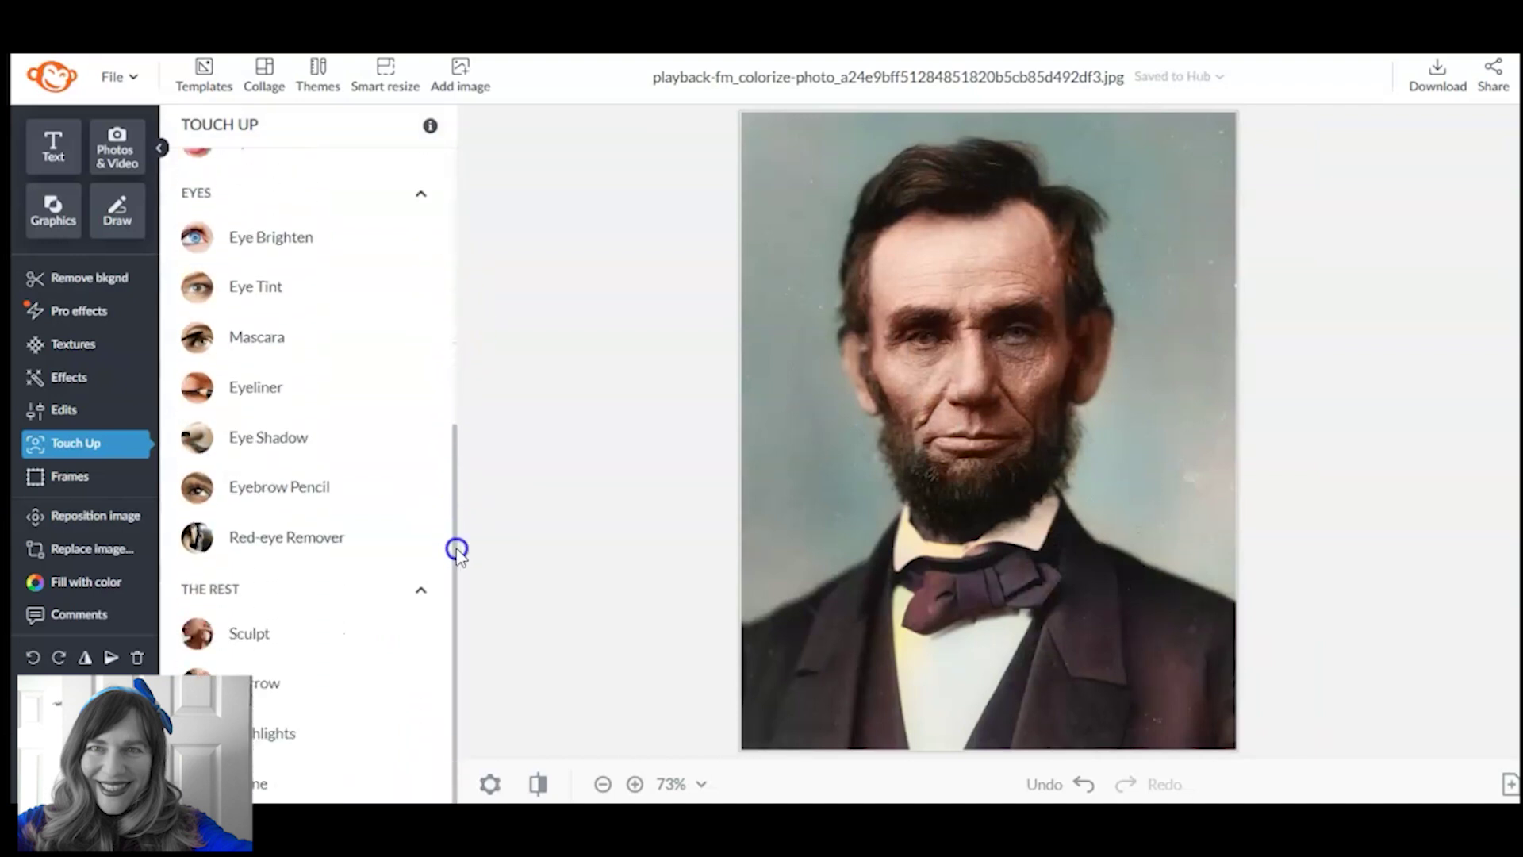
pyautogui.click(92, 389)
pyautogui.click(250, 565)
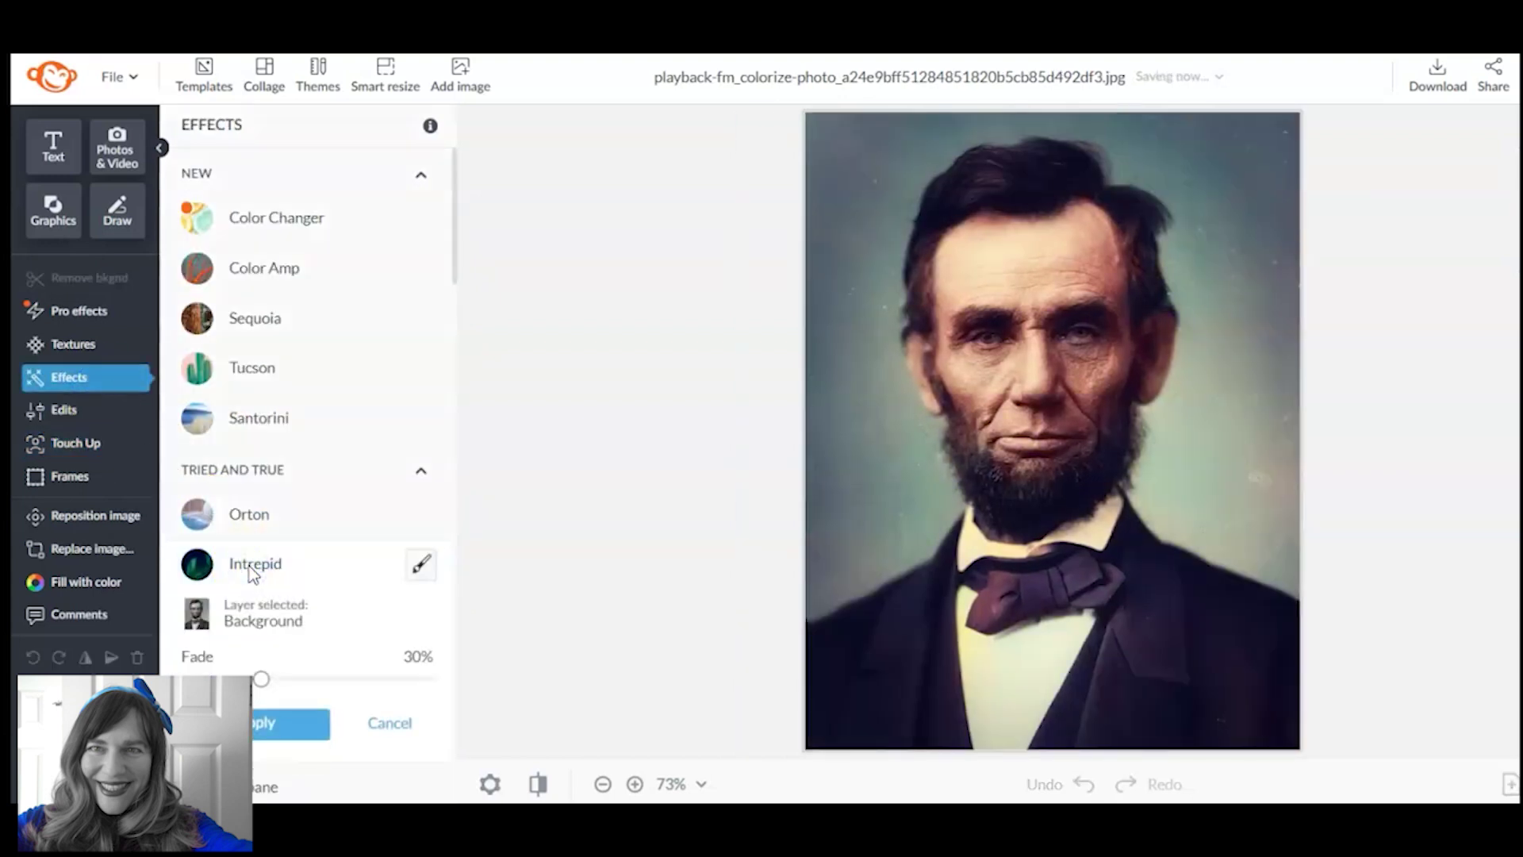
pyautogui.moveTo(261, 679); pyautogui.dragTo(170, 659)
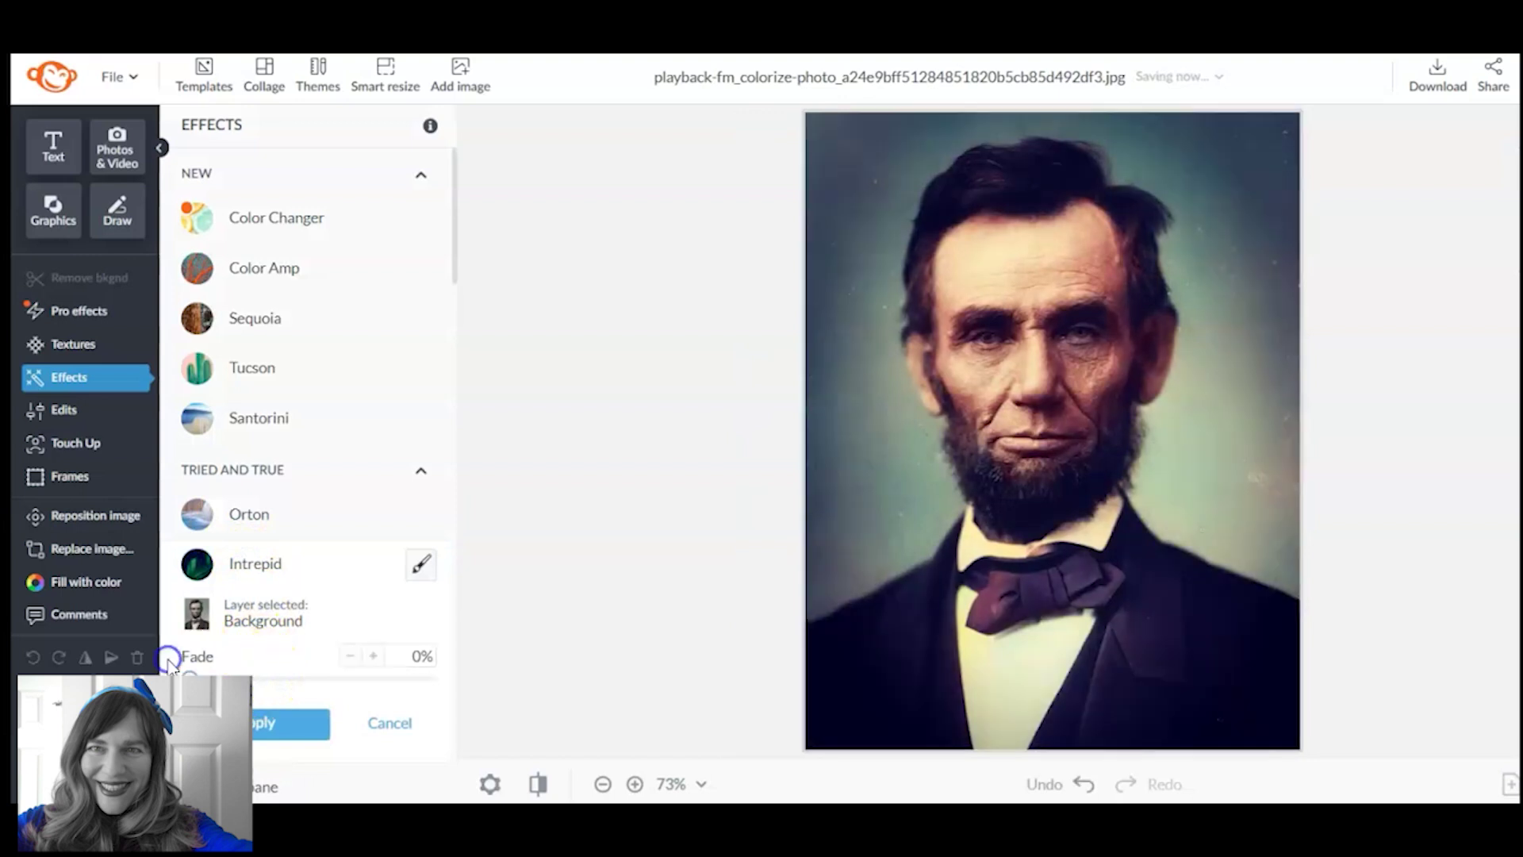
pyautogui.click(261, 723)
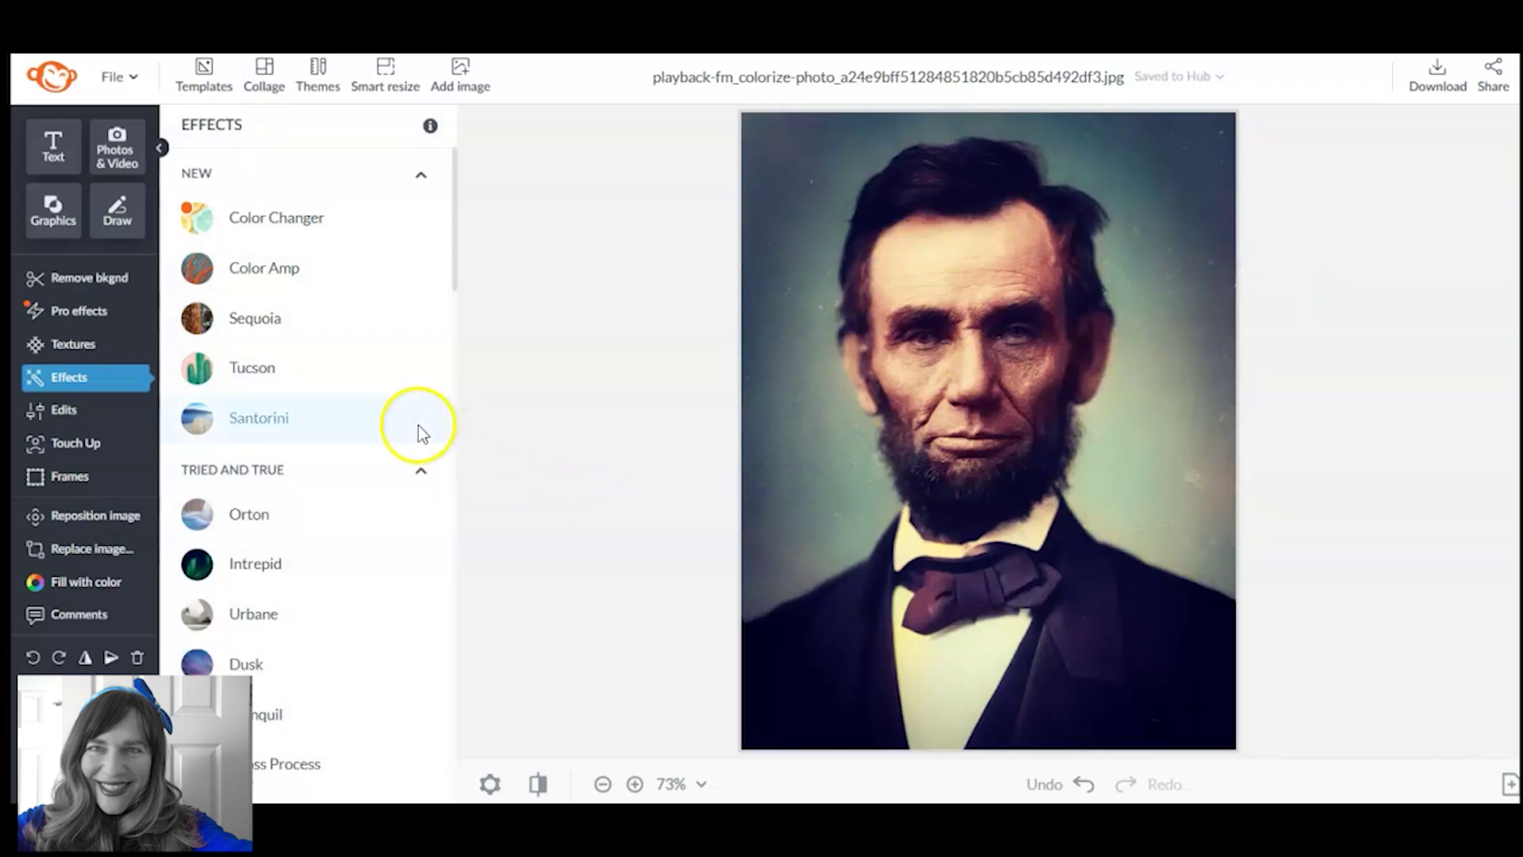
# Smooth the backdrop beside the head and shoulder using the Skin Smoother with a size 167 brush.
pyautogui.click(80, 442)
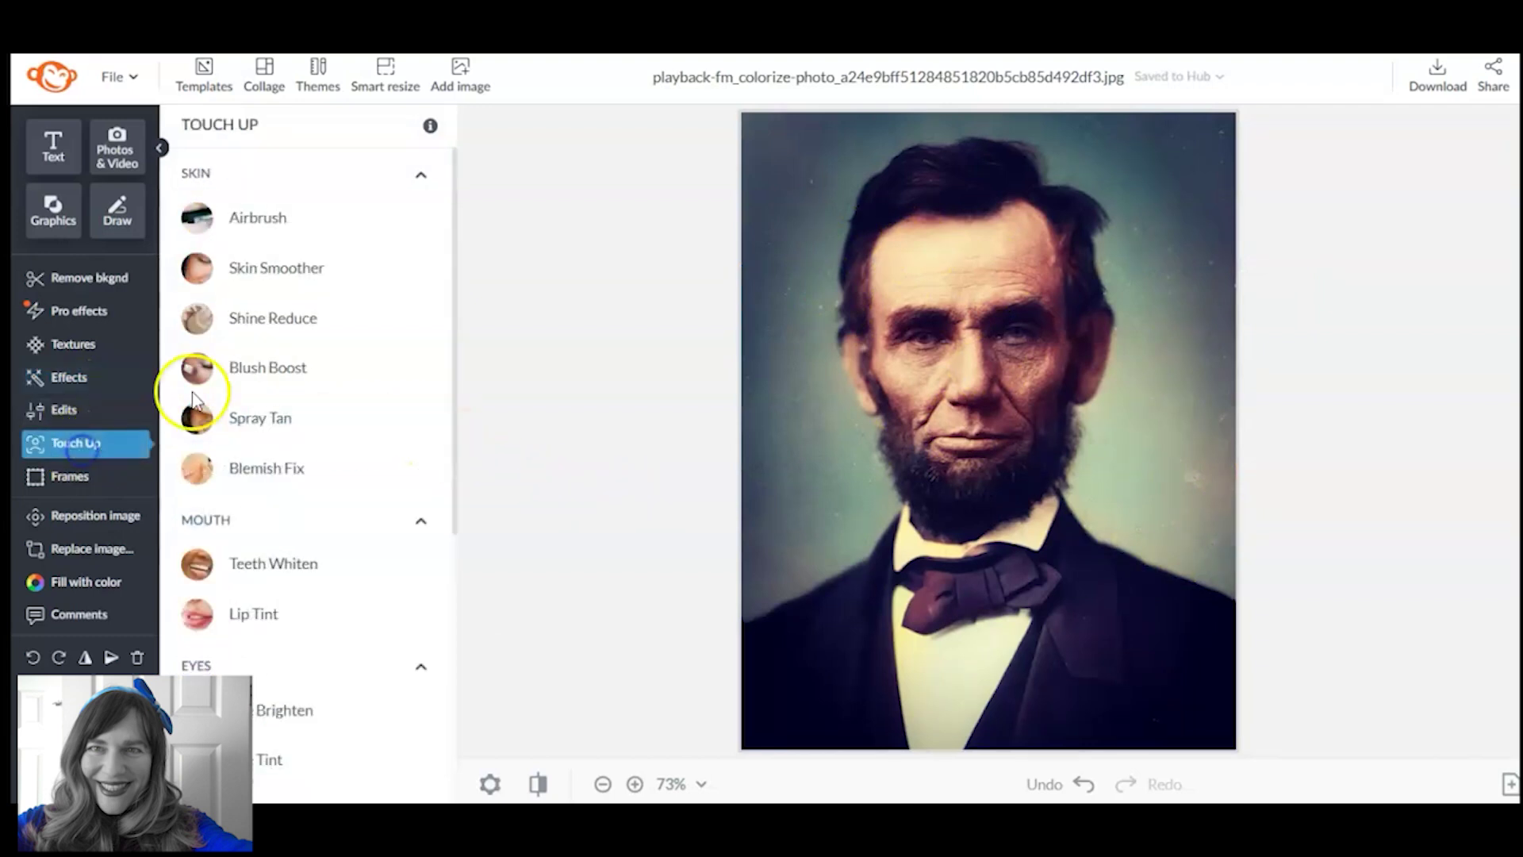
pyautogui.click(293, 265)
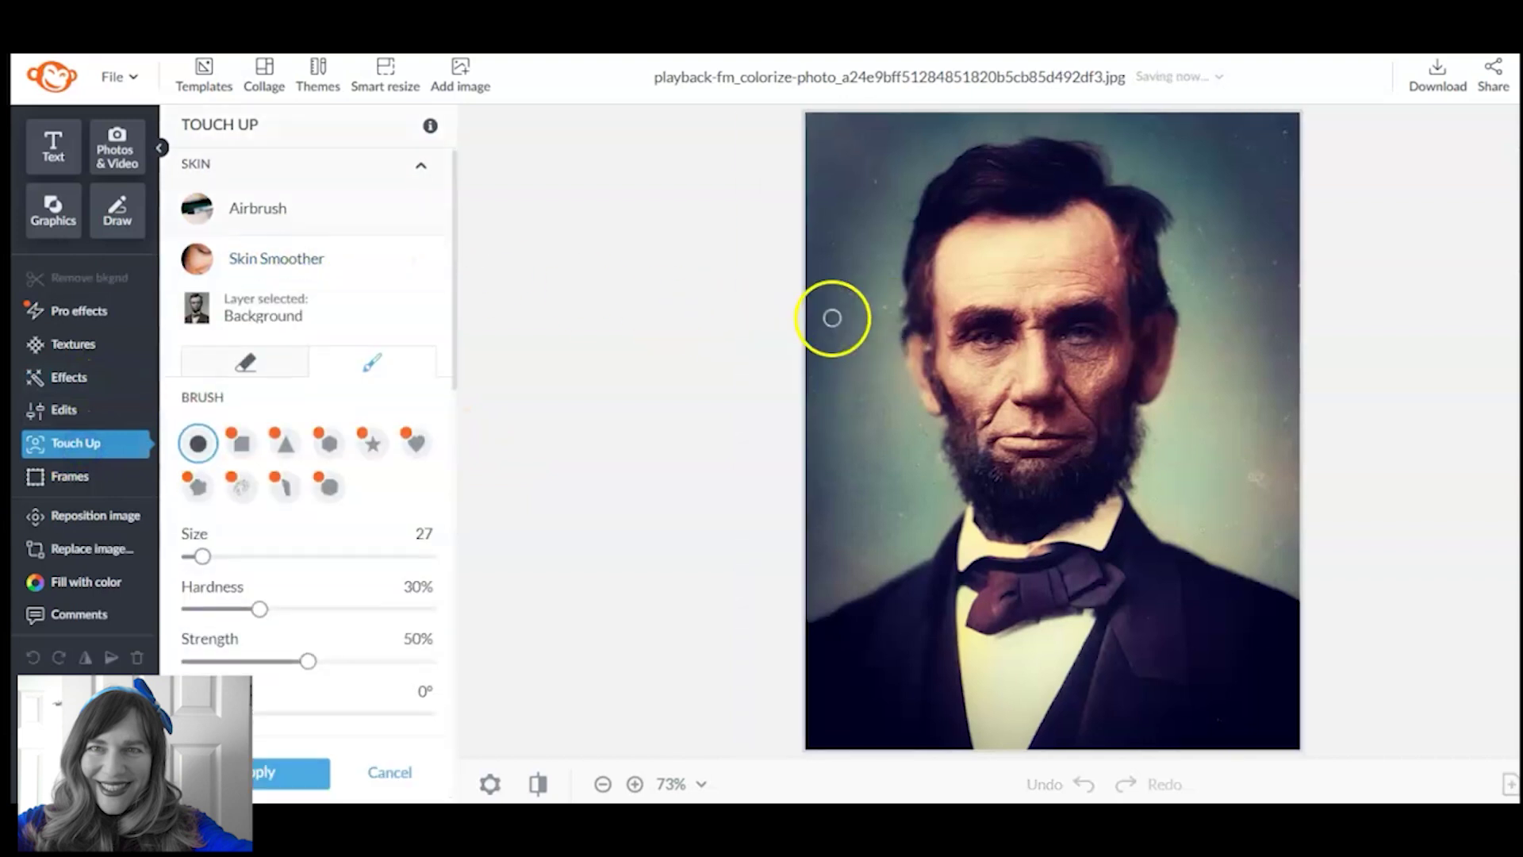
pyautogui.click(270, 469)
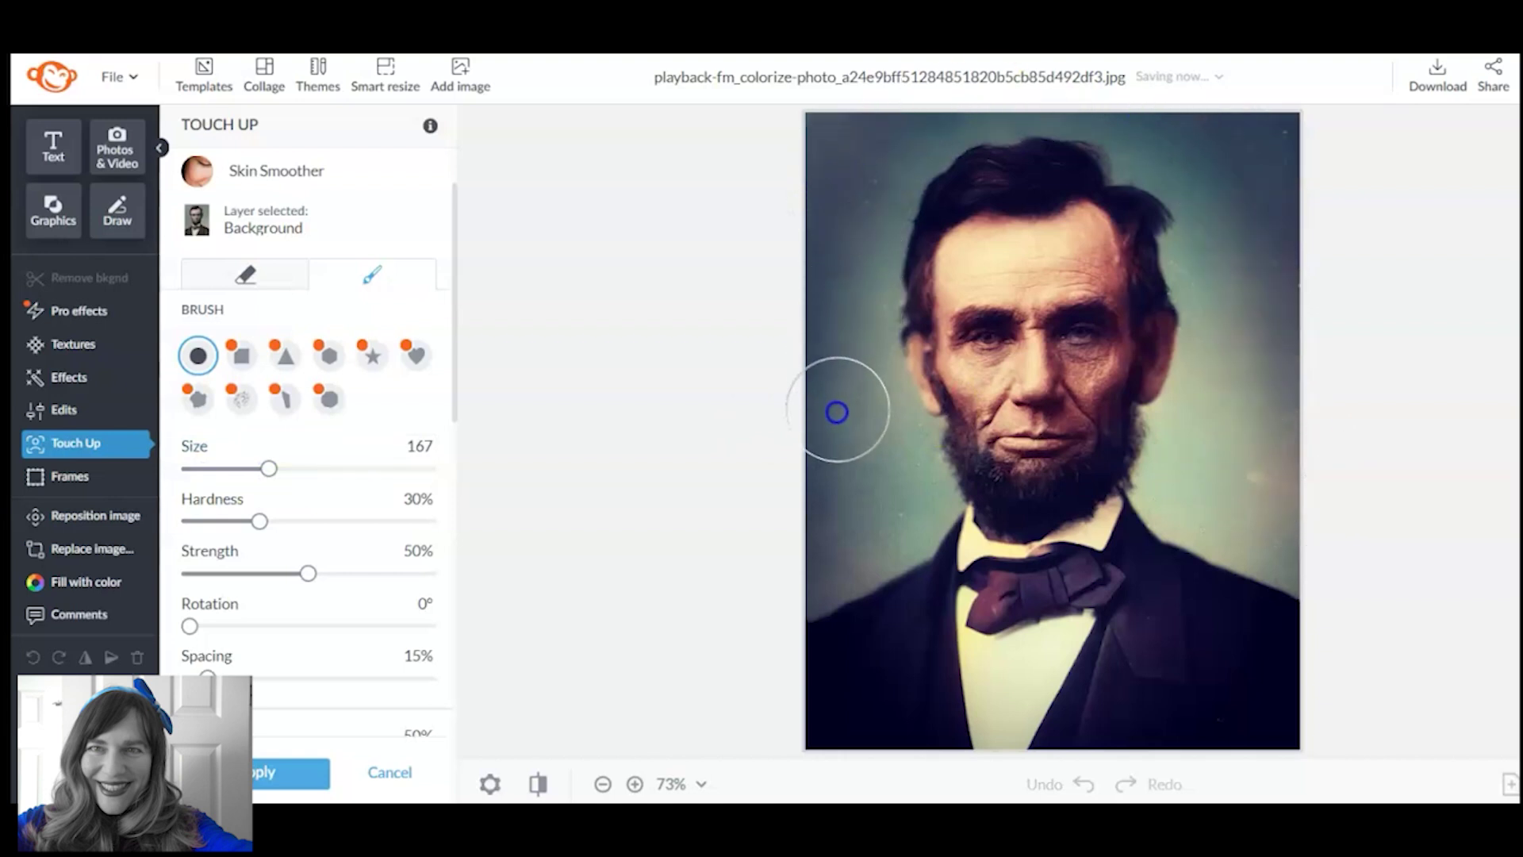
pyautogui.moveTo(887, 516)
pyautogui.mouseDown()
pyautogui.moveTo(882, 464)
pyautogui.moveTo(836, 522)
pyautogui.mouseUp()
# Set the Skin Smoother to 74% strength, 61% smoothing and 3% fade, brush the backdrop, and apply it.
pyautogui.moveTo(308, 573); pyautogui.dragTo(371, 573)
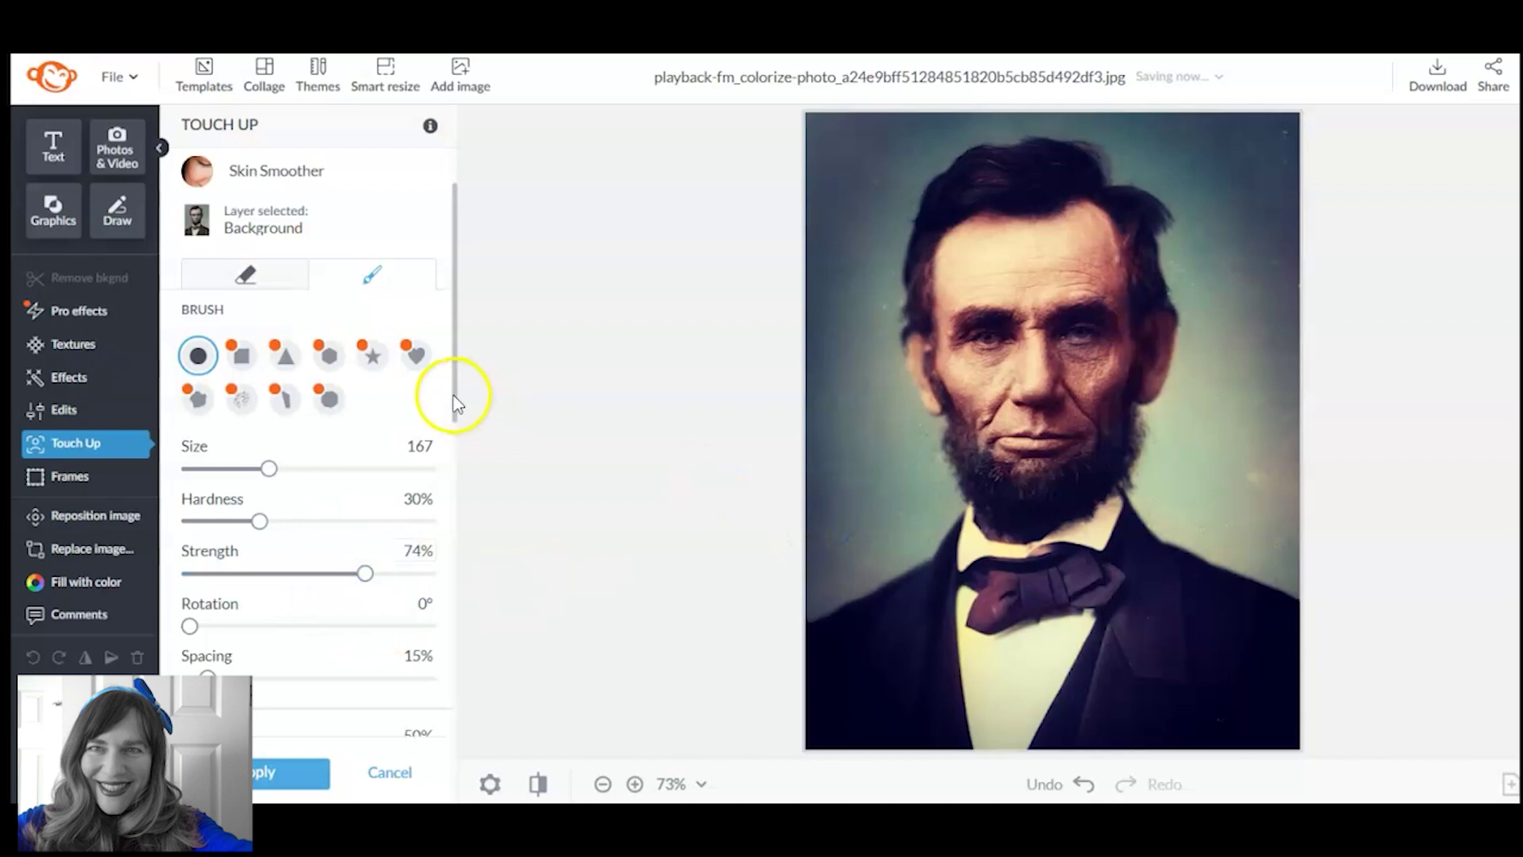
pyautogui.moveTo(457, 398); pyautogui.dragTo(453, 448)
pyautogui.click(215, 658)
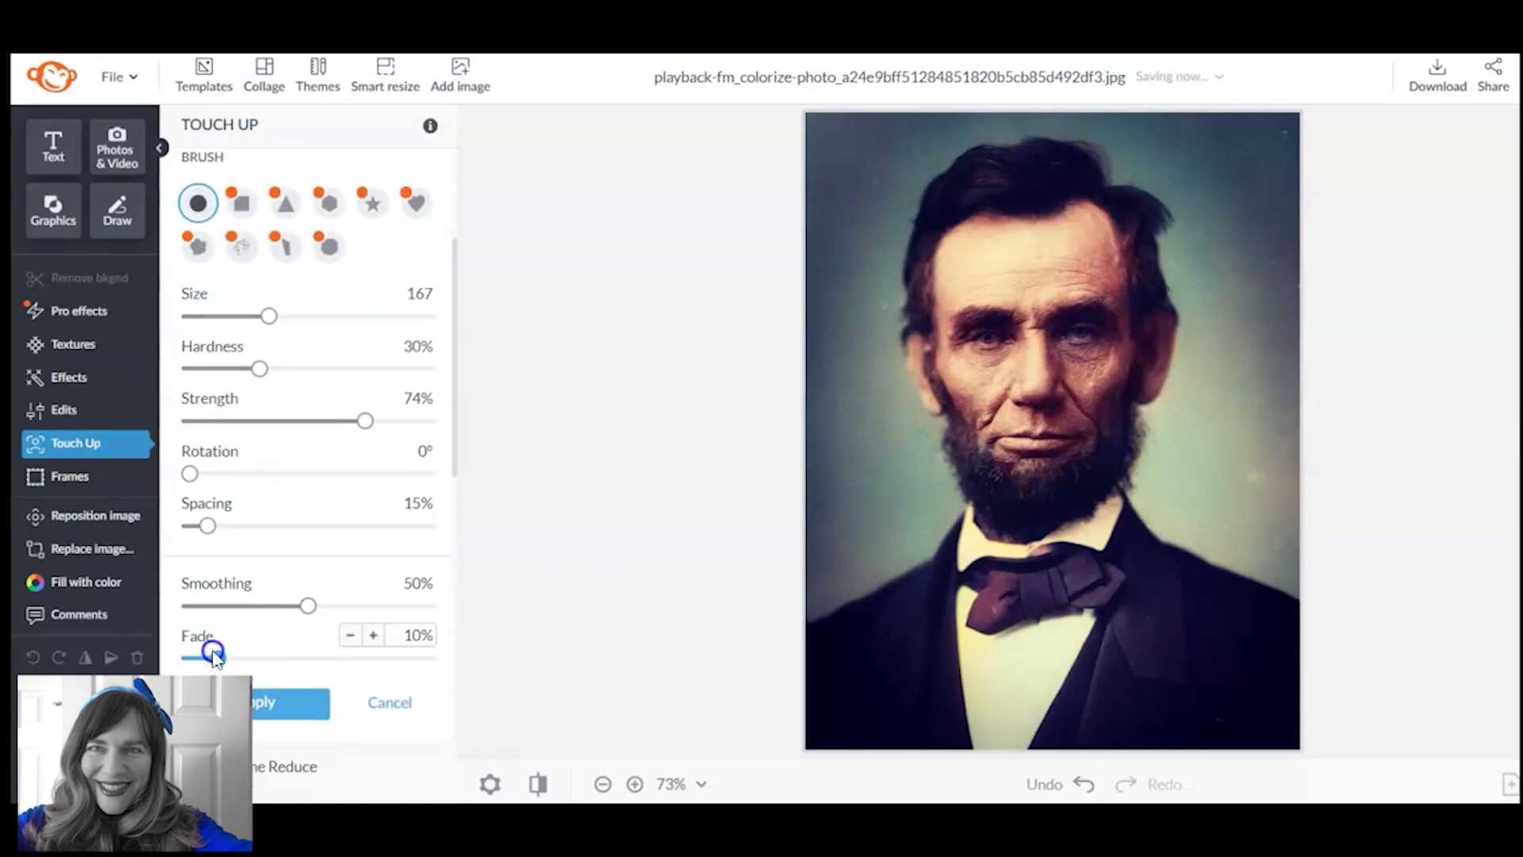
pyautogui.click(308, 606)
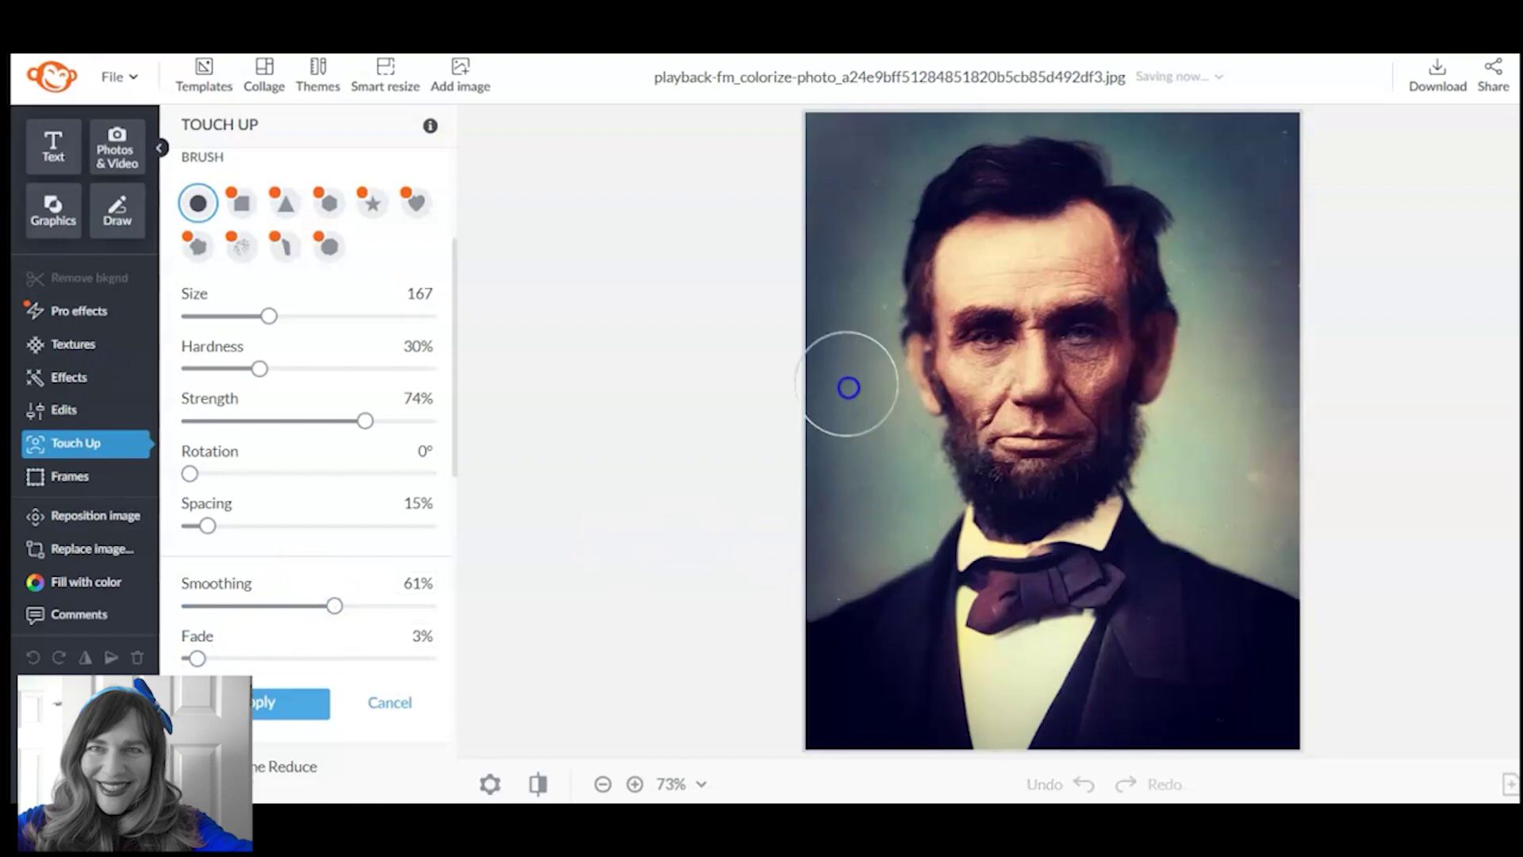
pyautogui.click(1258, 349)
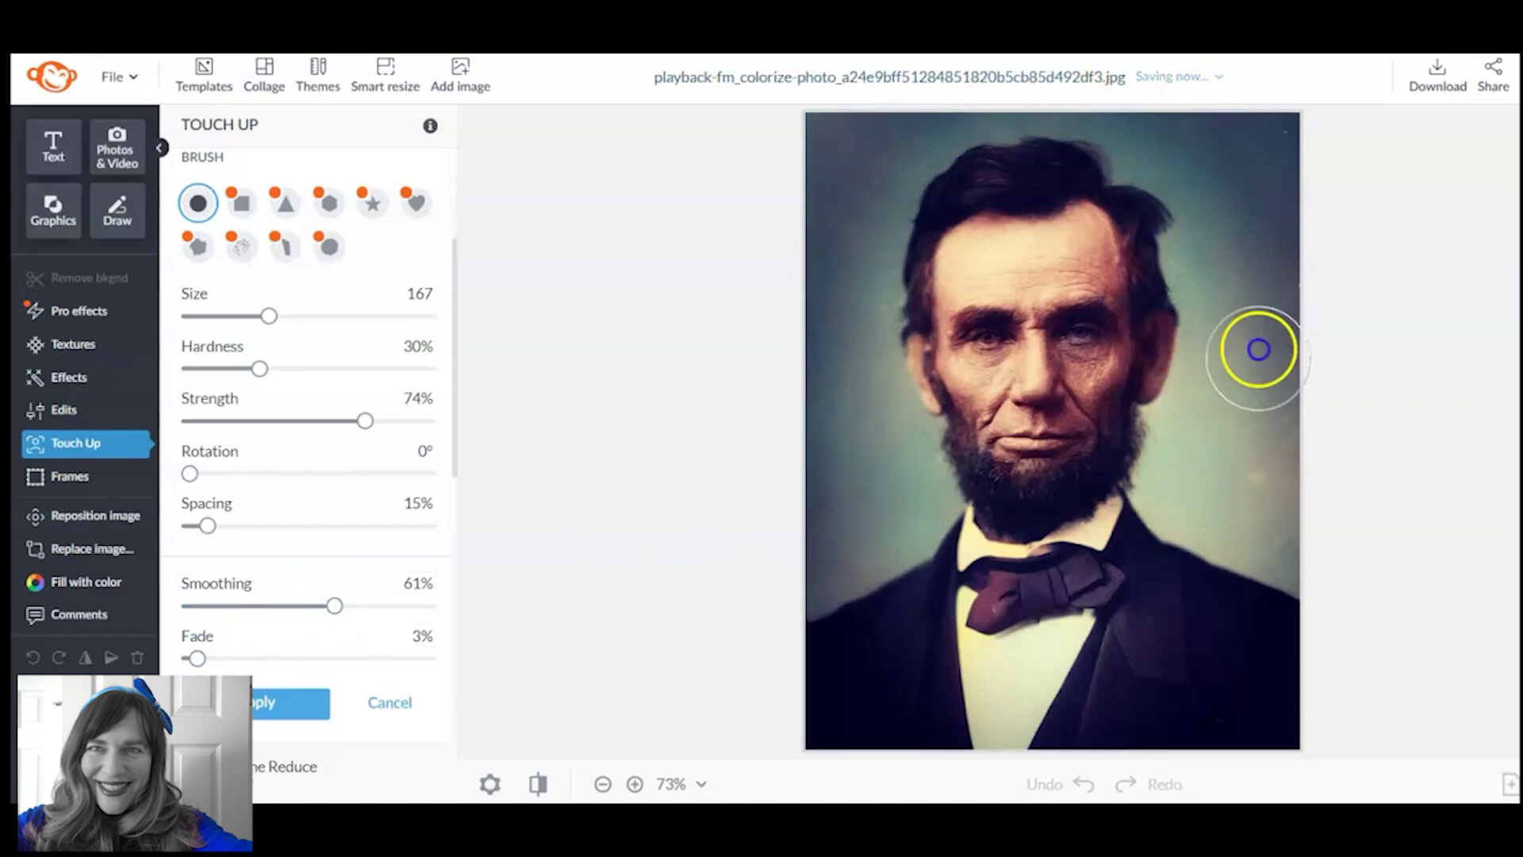
pyautogui.click(505, 362)
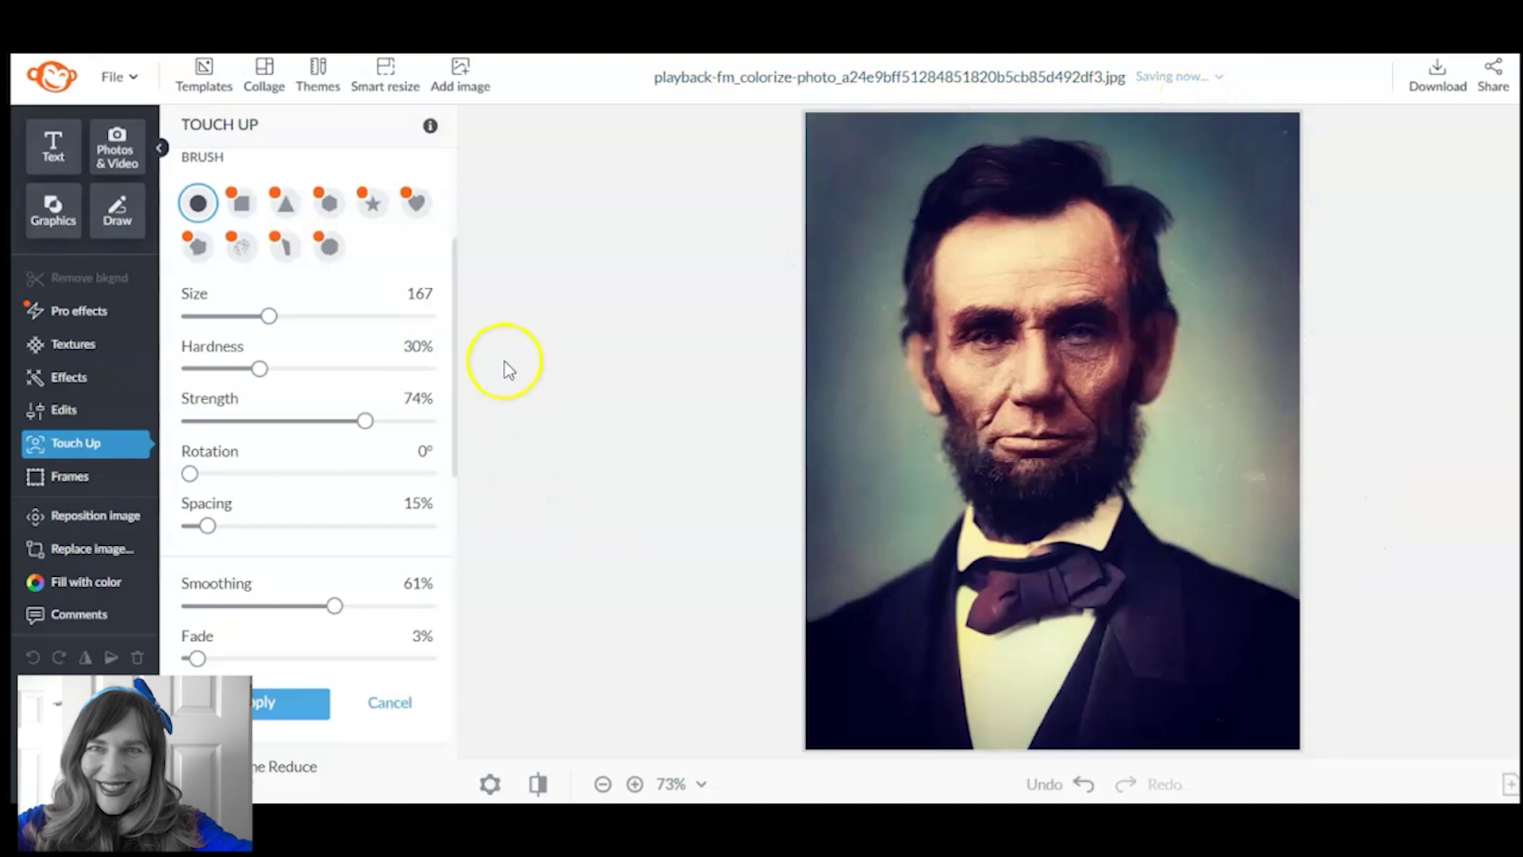
pyautogui.click(265, 704)
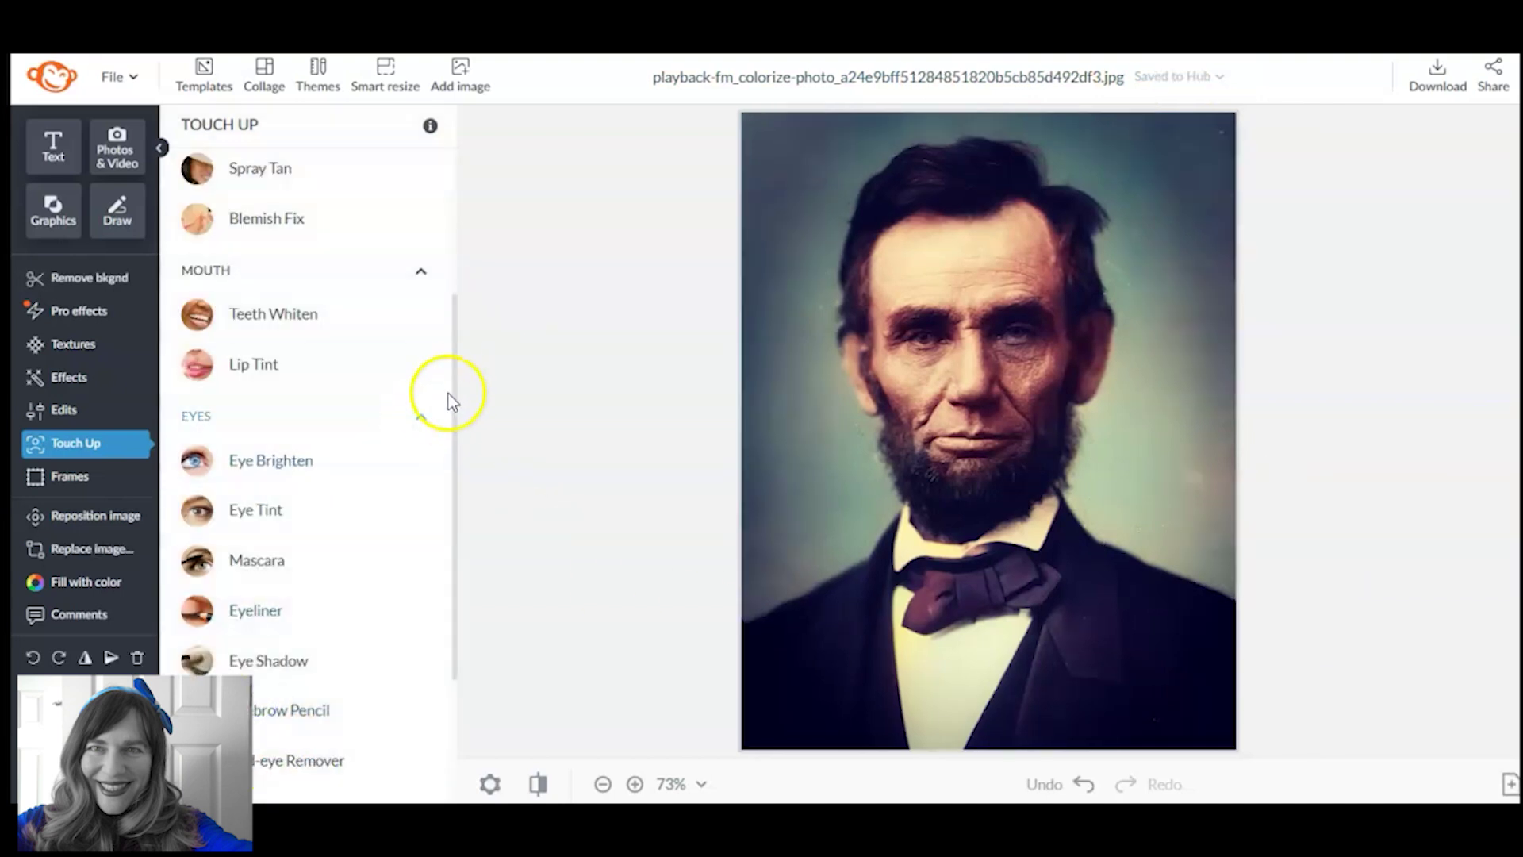
# Apply the Airbrush touch-up with brush size 91, 50% hardness and 100% strength.
pyautogui.moveTo(460, 387); pyautogui.dragTo(453, 180)
pyautogui.click(279, 227)
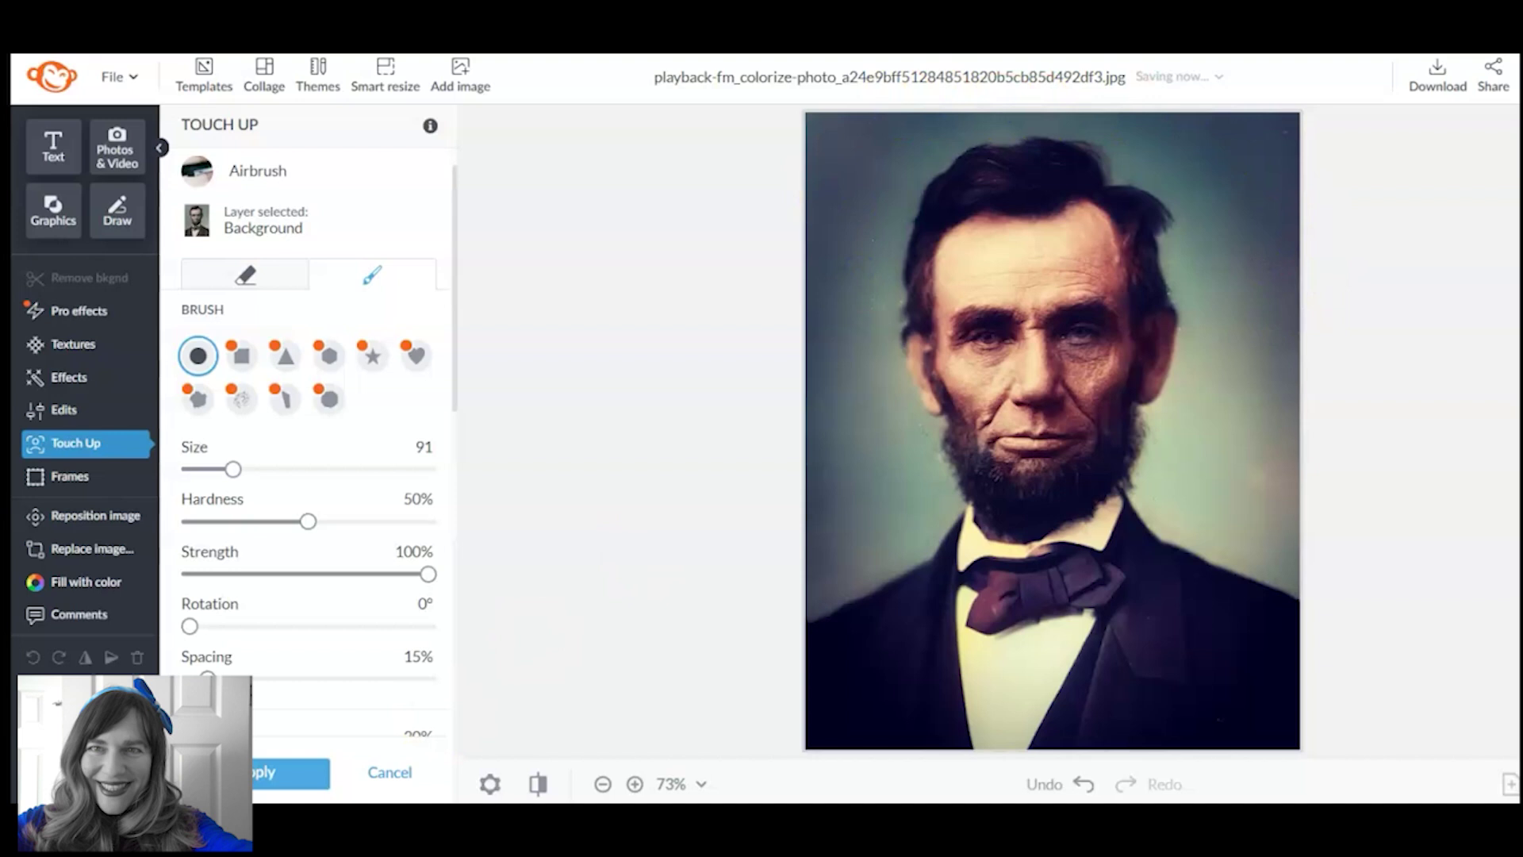
pyautogui.click(262, 771)
# Brush the Skin Smoother at size 27 along the edges of the head, ears and beard, and apply it.
pyautogui.click(310, 231)
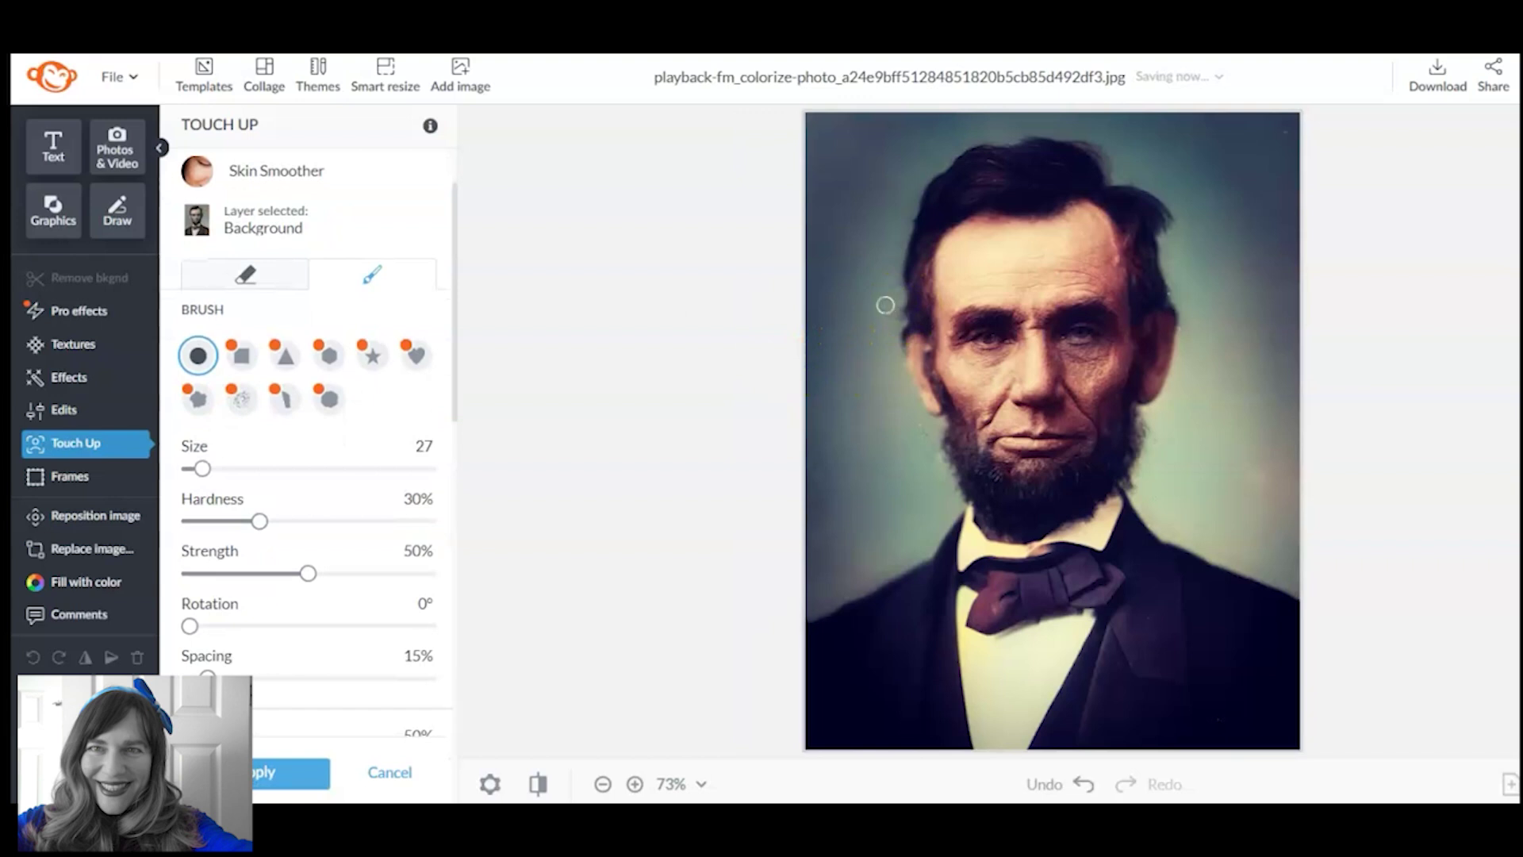
pyautogui.moveTo(1197, 295); pyautogui.dragTo(1181, 330)
pyautogui.moveTo(1182, 304)
pyautogui.mouseDown()
pyautogui.moveTo(1206, 344)
pyautogui.moveTo(1177, 367)
pyautogui.moveTo(1188, 329)
pyautogui.moveTo(1177, 365)
pyautogui.moveTo(1263, 503)
pyautogui.moveTo(1145, 512)
pyautogui.mouseUp()
pyautogui.moveTo(1101, 447)
pyautogui.mouseDown()
pyautogui.moveTo(984, 451)
pyautogui.moveTo(917, 433)
pyautogui.mouseUp()
pyautogui.click(293, 774)
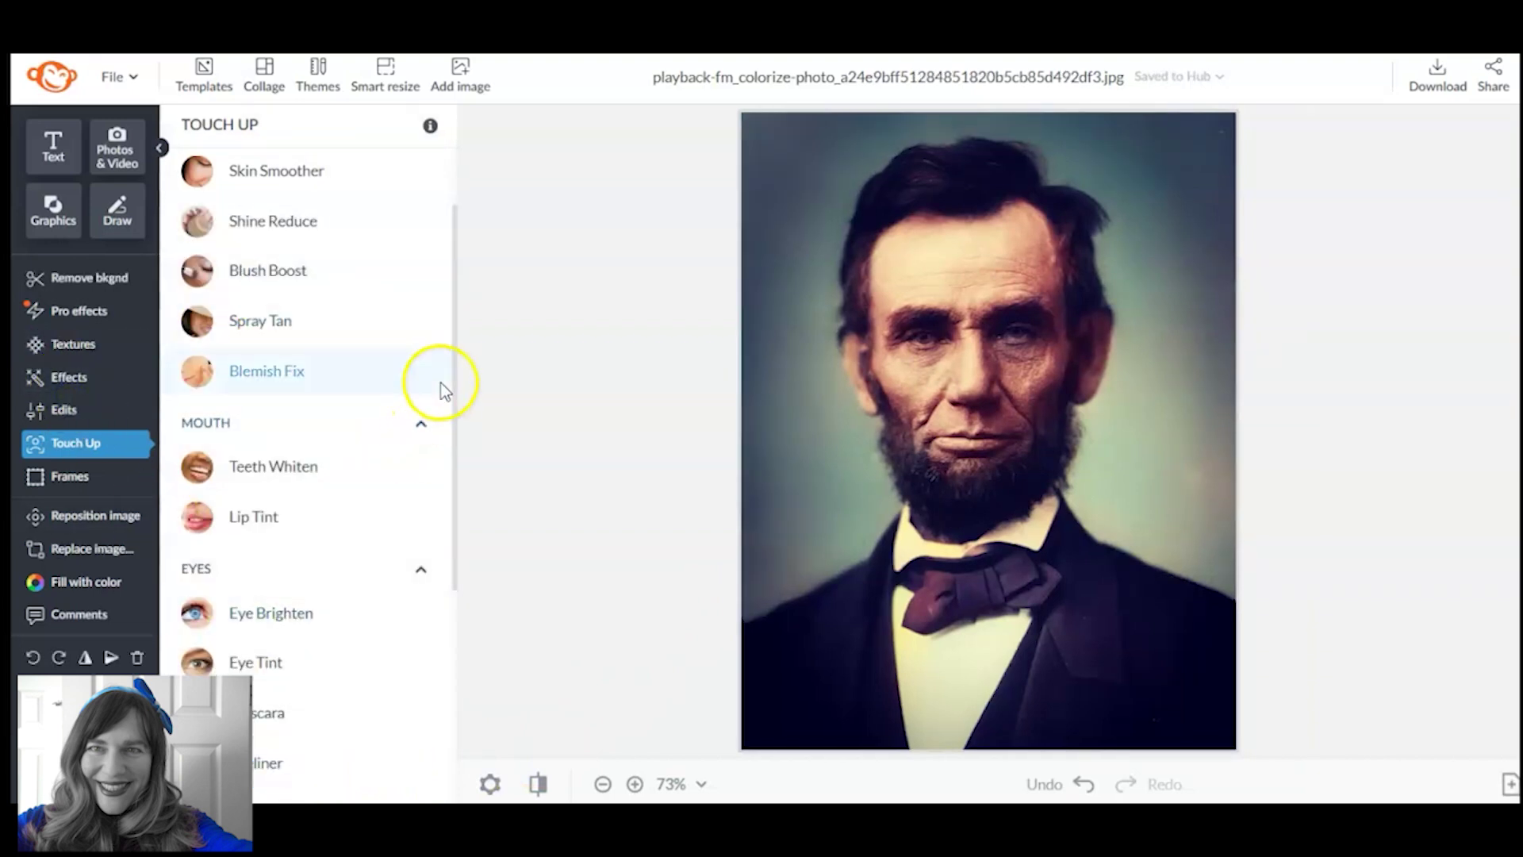
# Apply the Intrepid effect to the portrait a second time with 30% fade.
pyautogui.moveTo(455, 373); pyautogui.dragTo(452, 409)
pyautogui.click(86, 373)
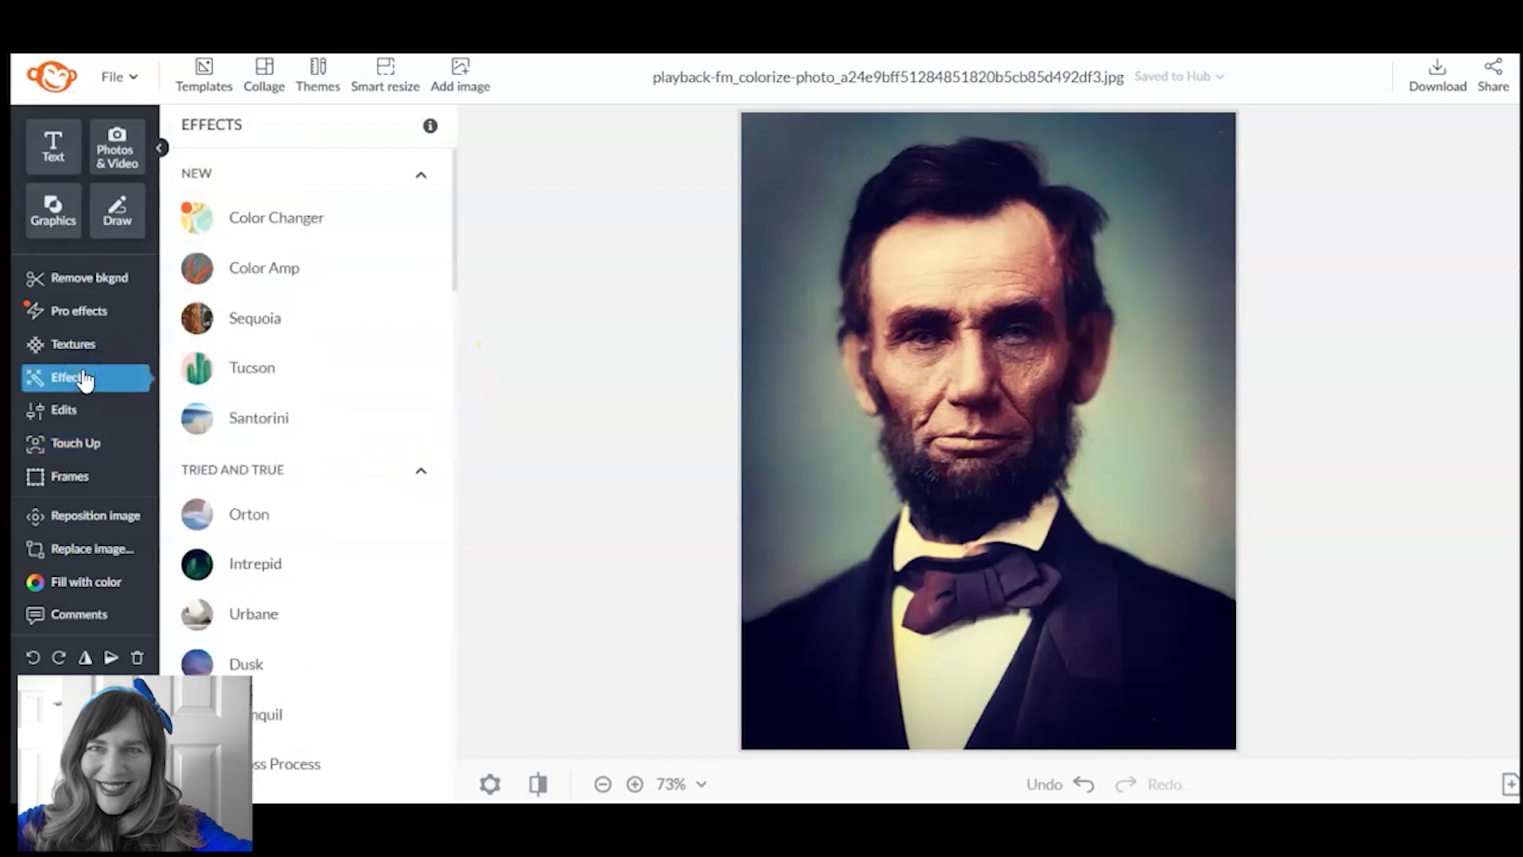
pyautogui.click(246, 565)
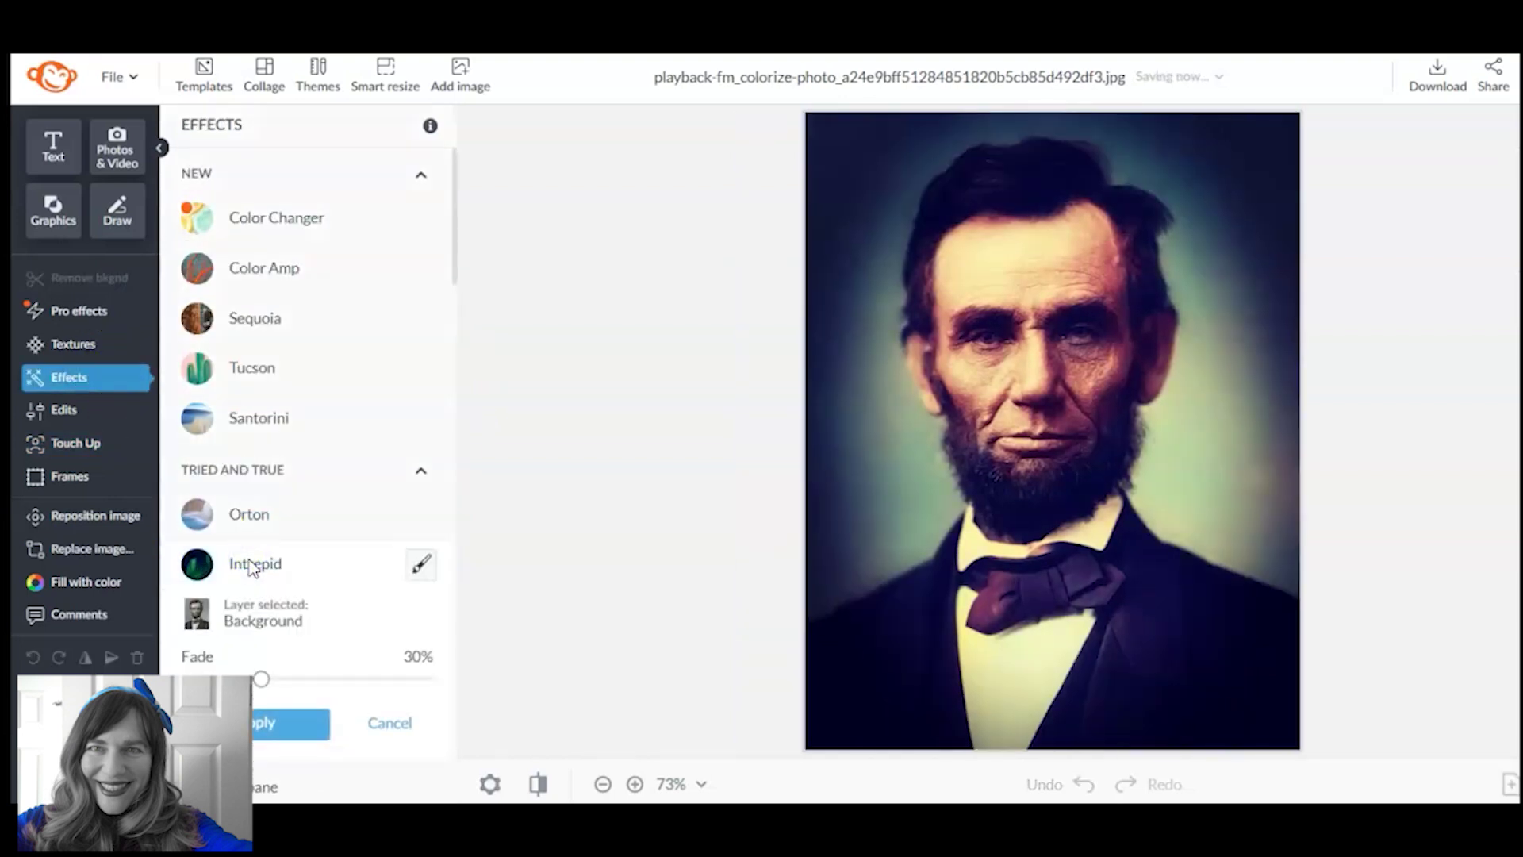
pyautogui.click(476, 495)
pyautogui.click(294, 724)
# Brighten the whites of both eyes using Teeth Whiten at brush size 9, undoing the first stroke, and apply it.
pyautogui.click(635, 784)
pyautogui.click(635, 784)
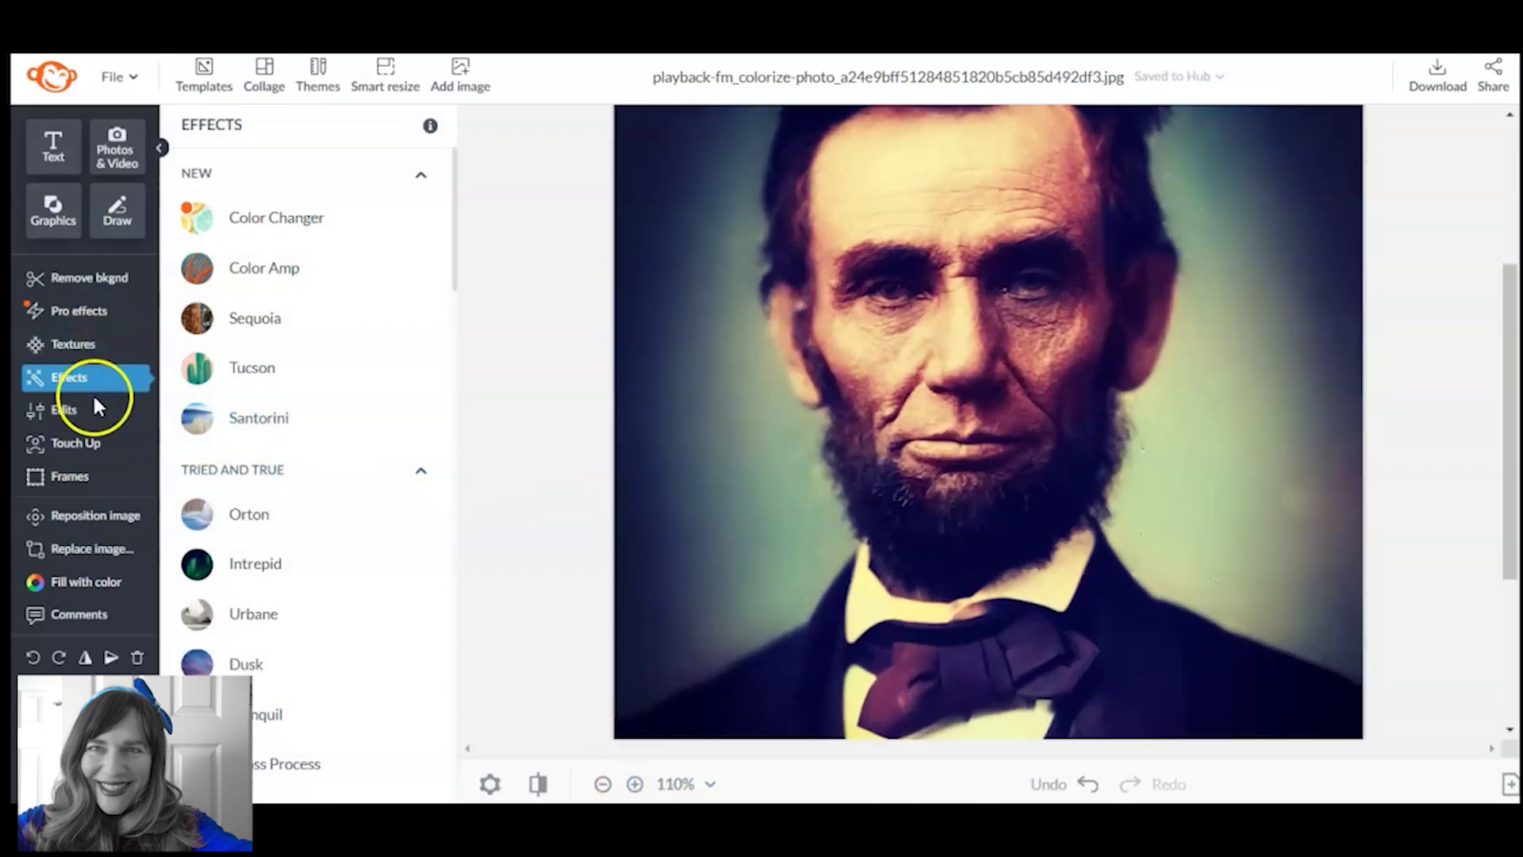
pyautogui.click(94, 443)
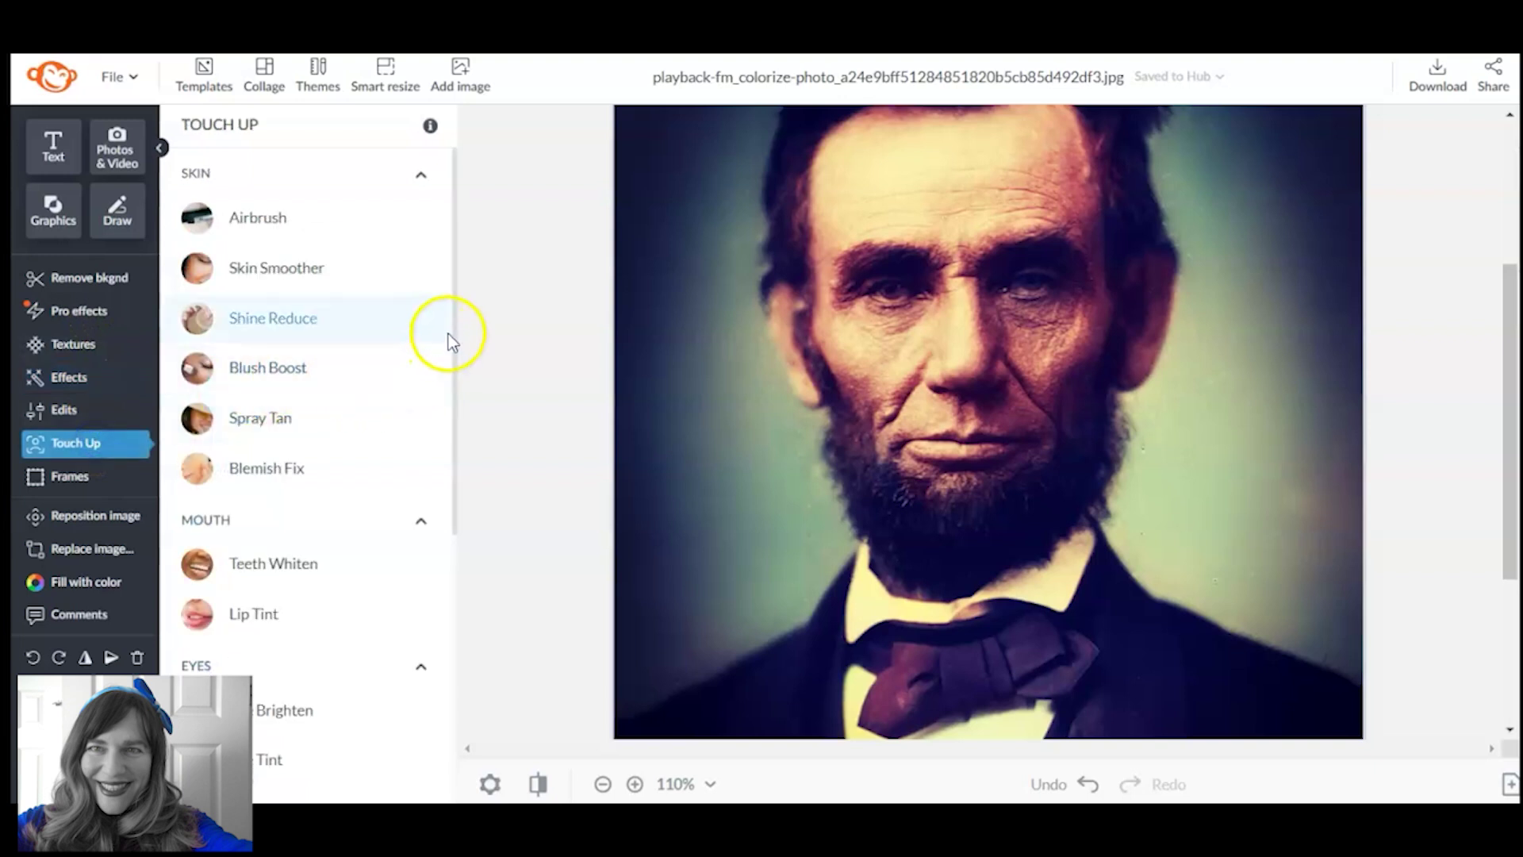
pyautogui.click(305, 564)
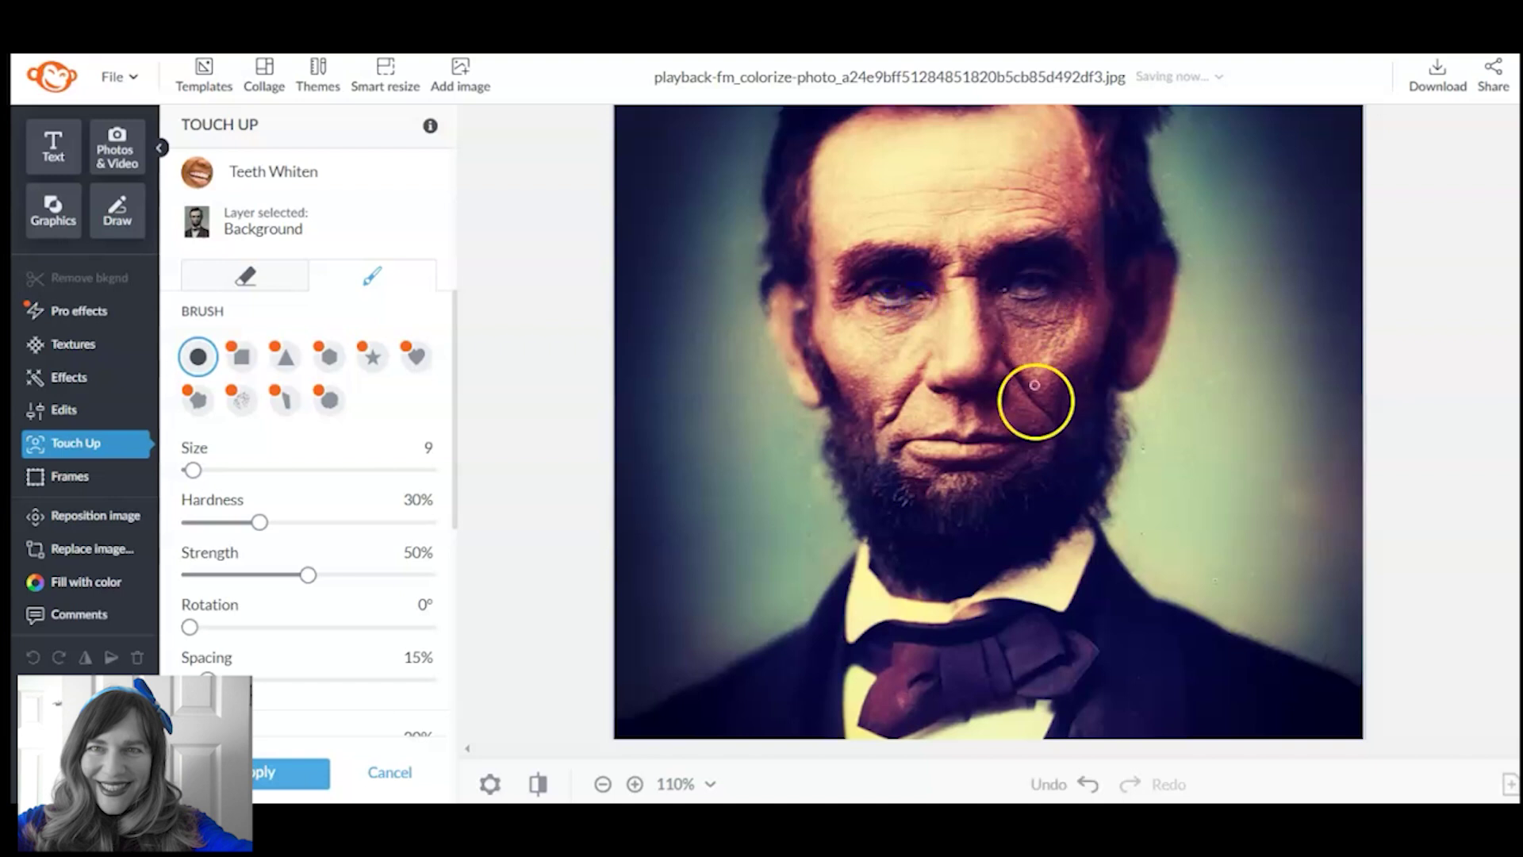
pyautogui.click(1090, 784)
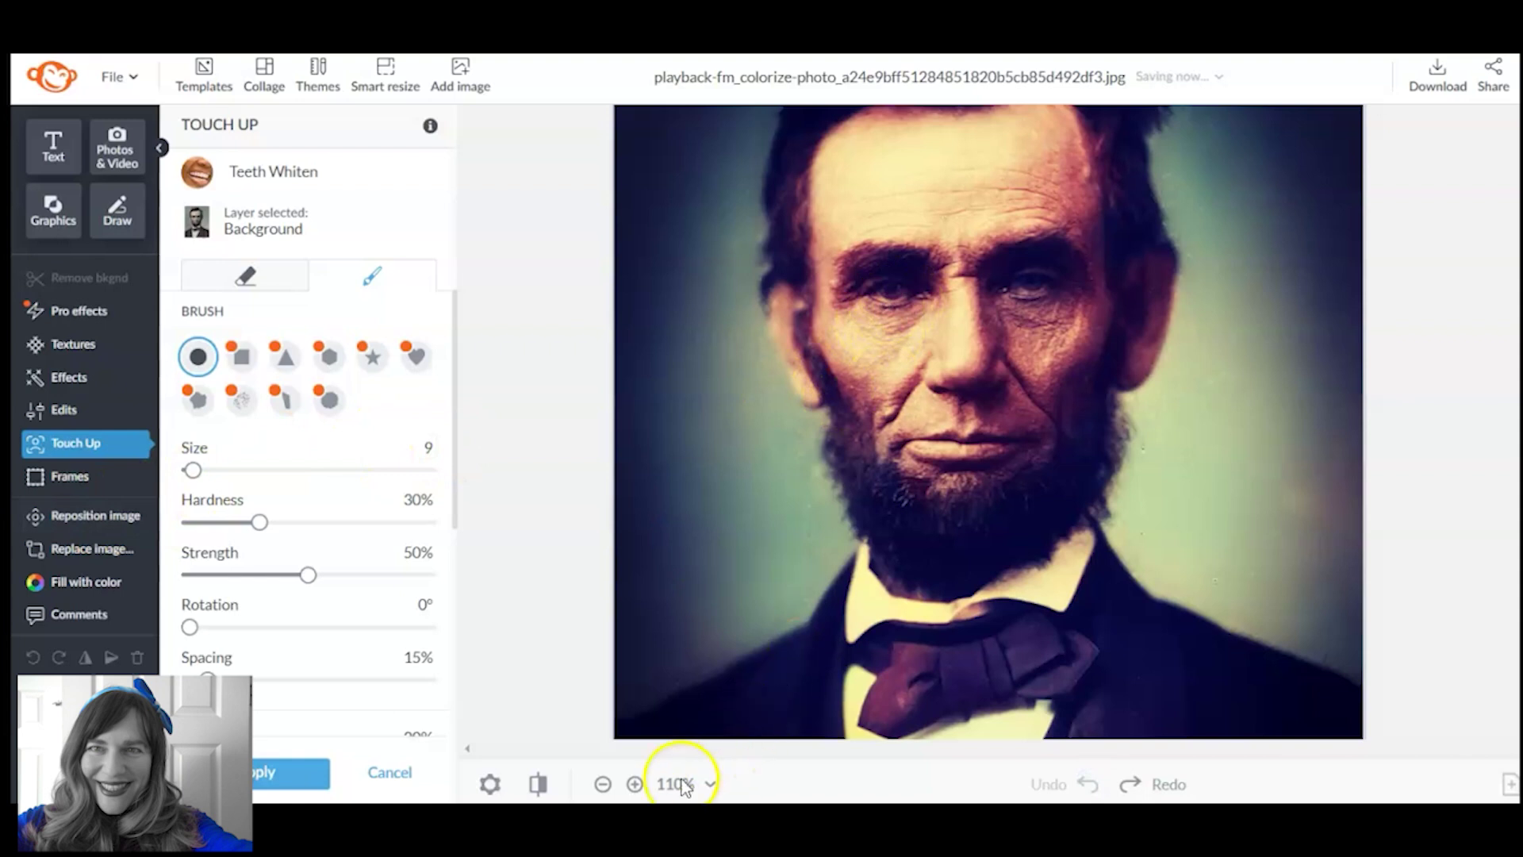
pyautogui.click(635, 784)
pyautogui.click(635, 783)
pyautogui.click(635, 784)
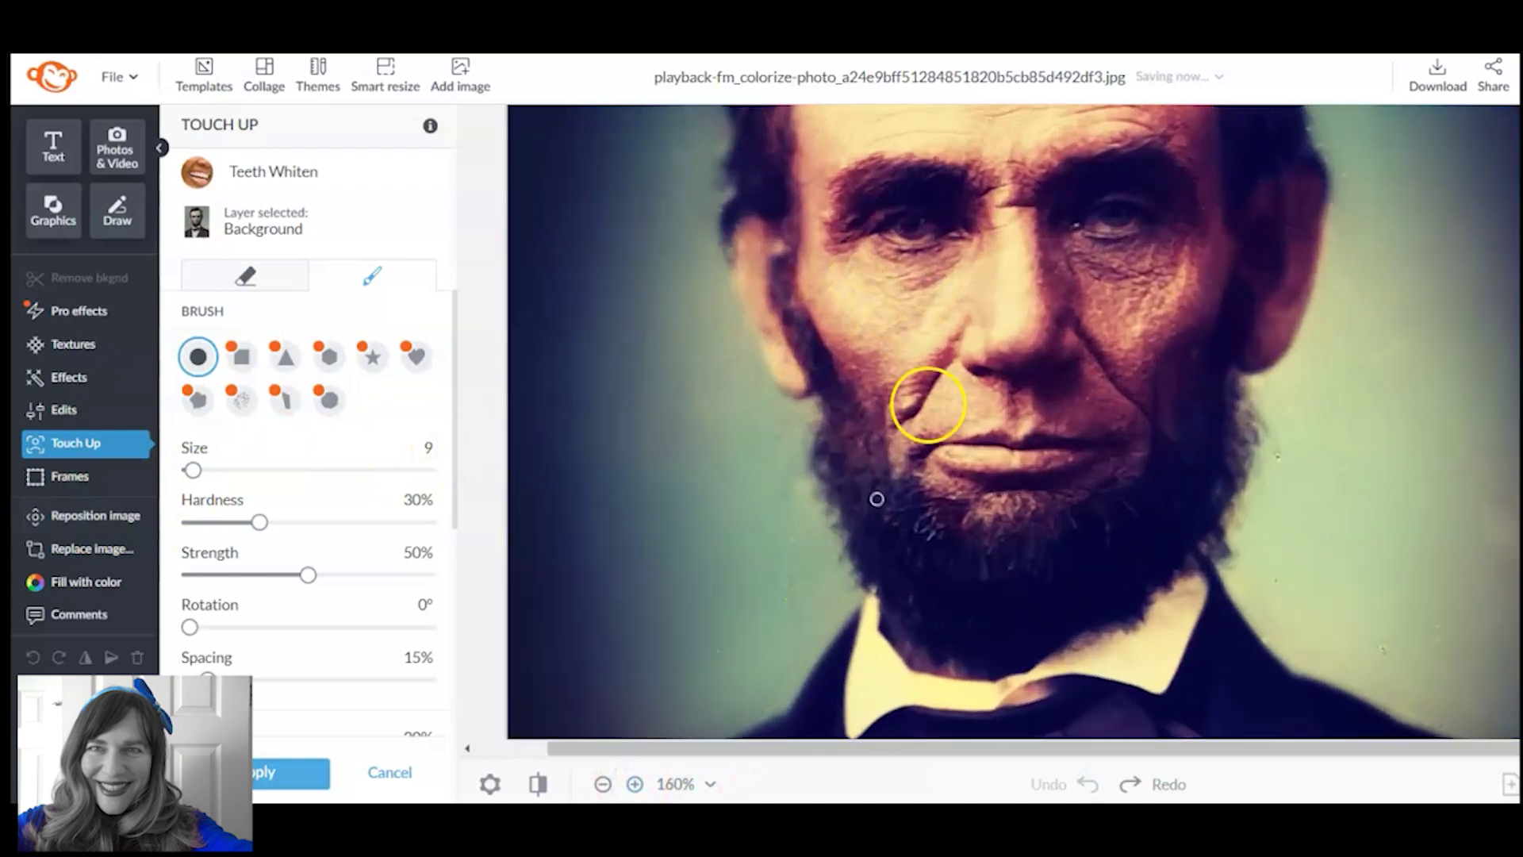
pyautogui.click(886, 234)
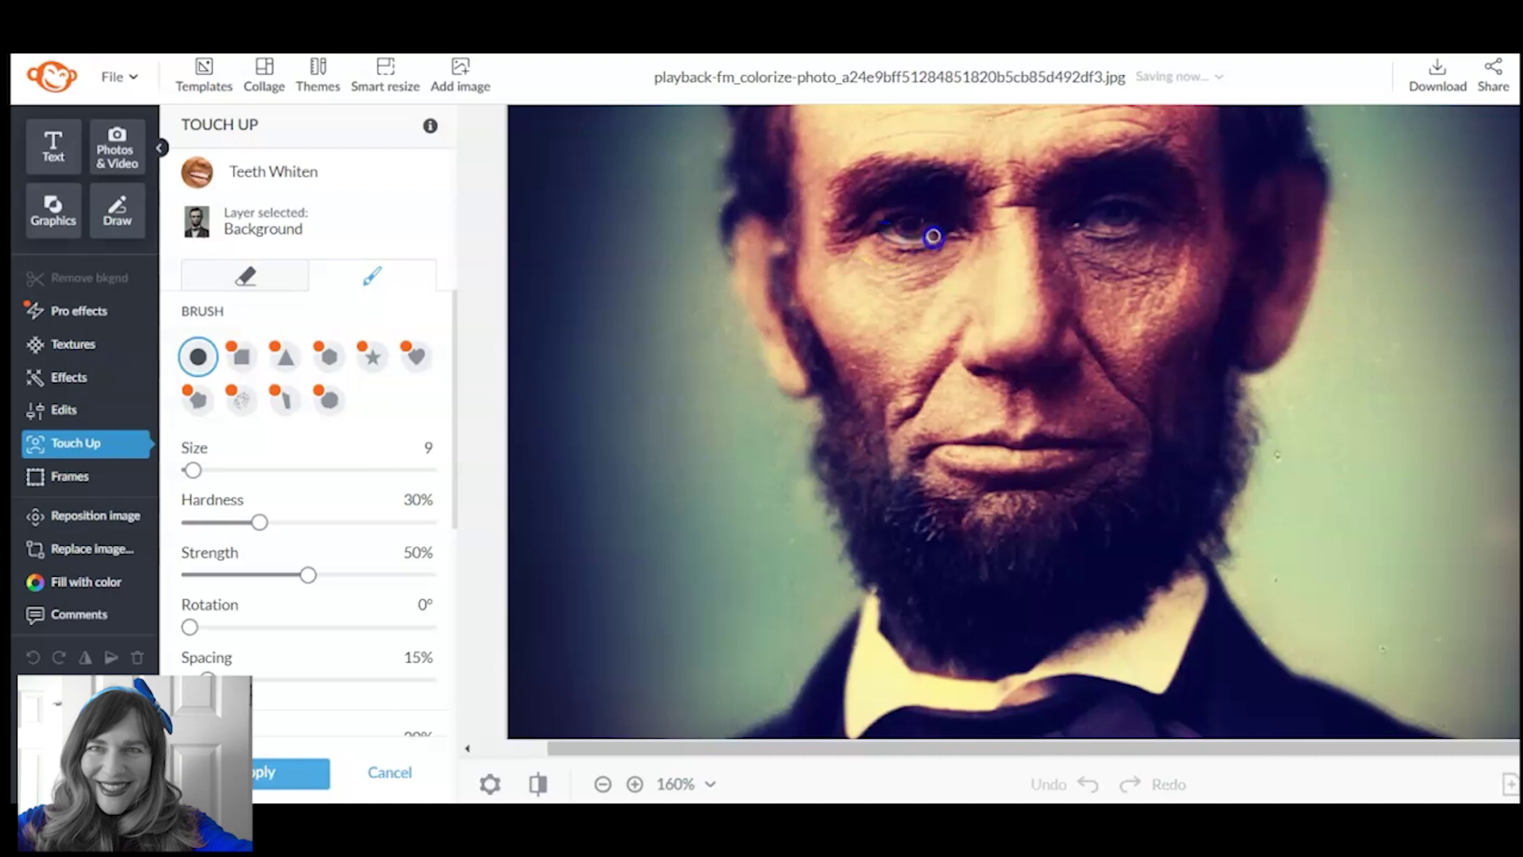
pyautogui.click(1093, 219)
pyautogui.click(274, 769)
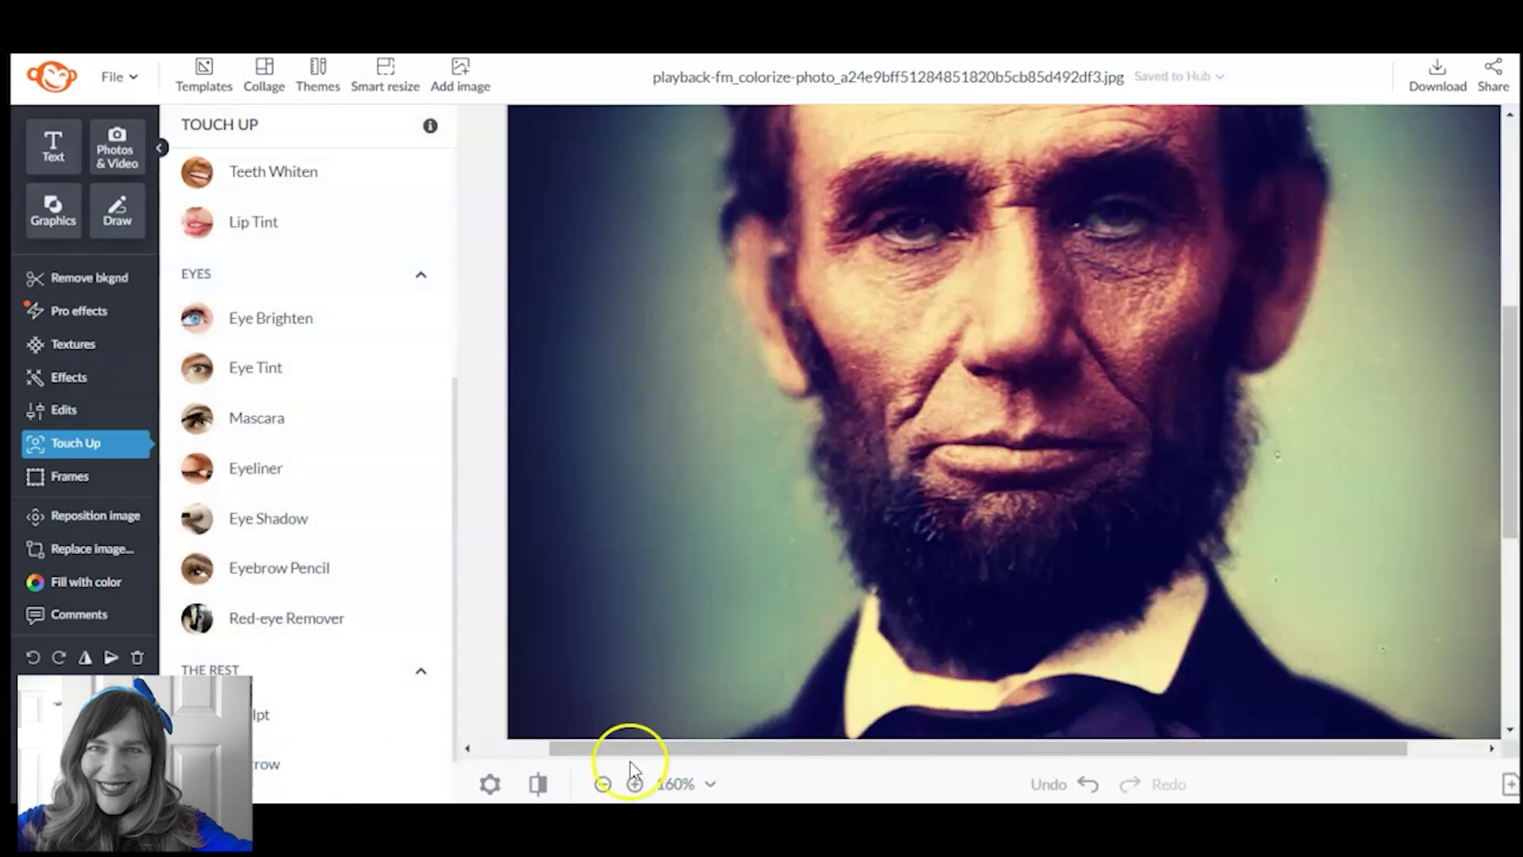
# Tint the irises of both eyes brown using Eye Tint with a size 27 brush.
pyautogui.click(316, 357)
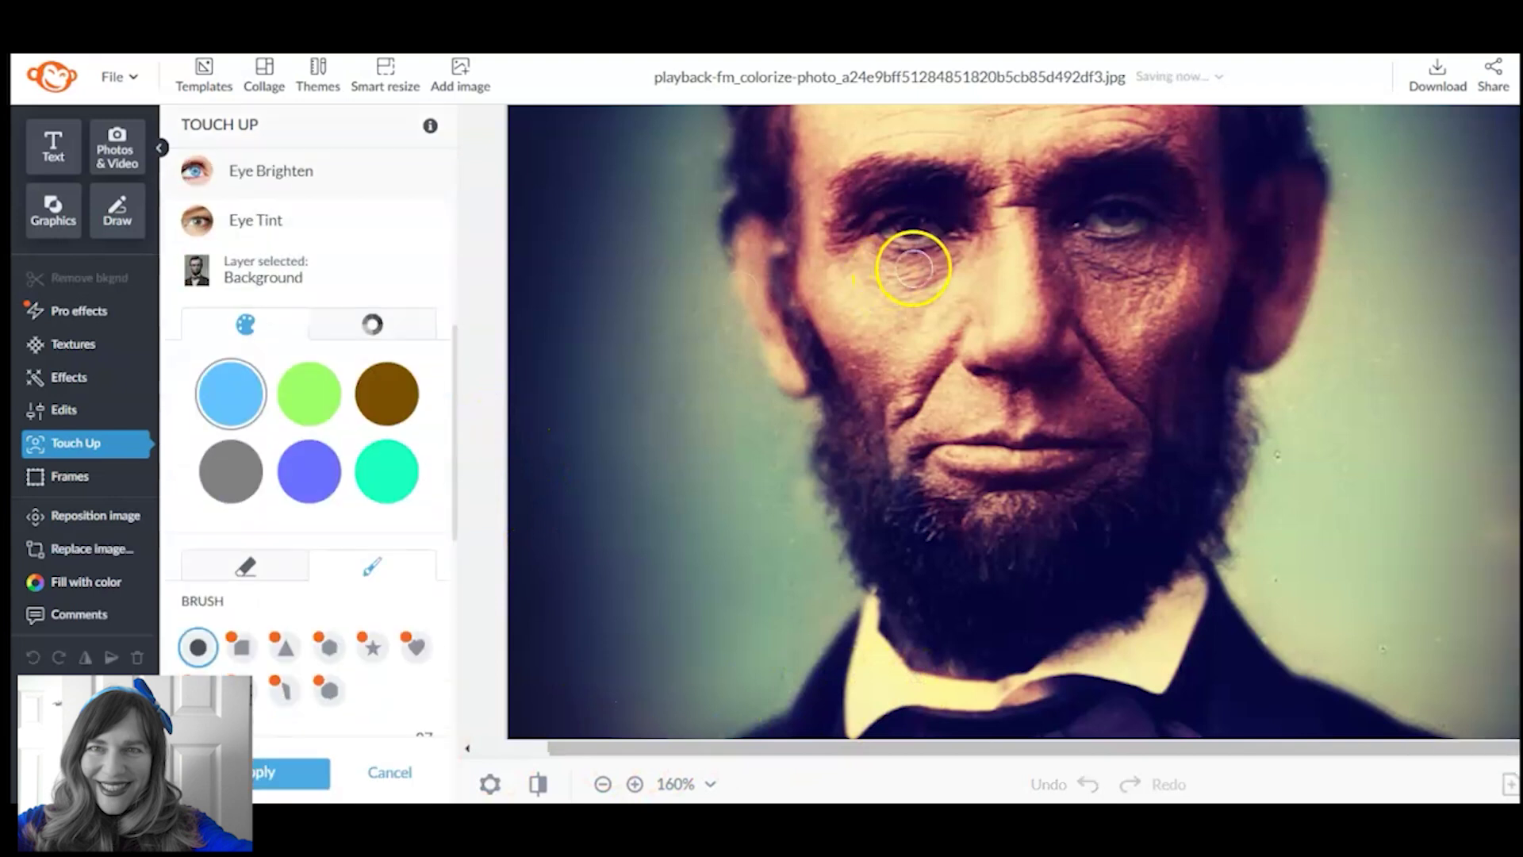
pyautogui.click(392, 359)
pyautogui.moveTo(899, 251); pyautogui.dragTo(907, 225)
pyautogui.click(1245, 217)
pyautogui.moveTo(1245, 217); pyautogui.dragTo(1111, 211)
pyautogui.moveTo(1040, 531); pyautogui.dragTo(1034, 524)
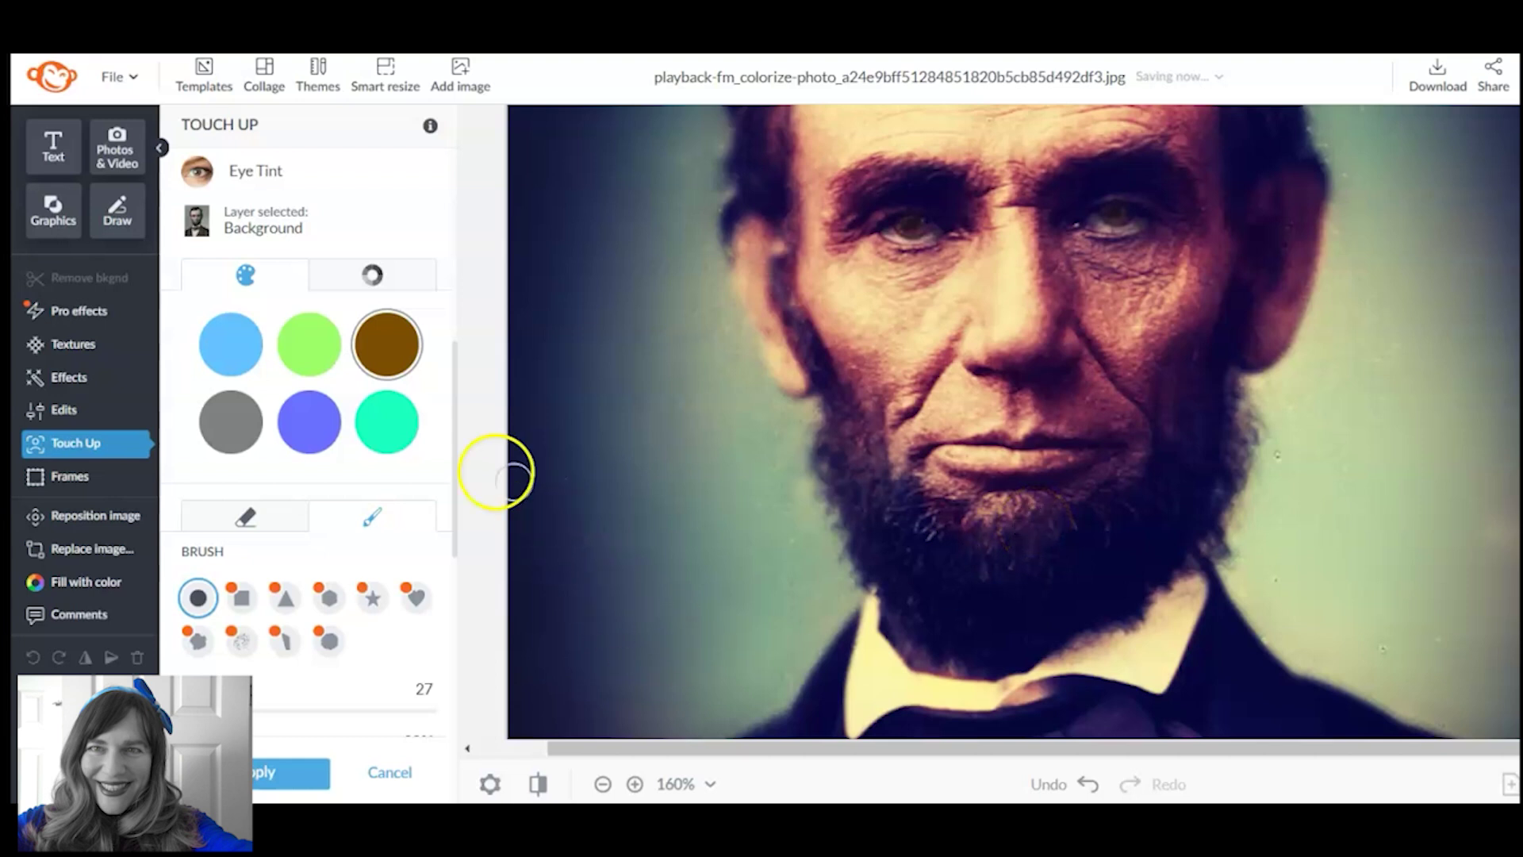
# Increase the fade of the brown Eye Tint on the irises and apply it.
pyautogui.moveTo(458, 413); pyautogui.dragTo(459, 516)
pyautogui.click(264, 672)
pyautogui.moveTo(269, 675); pyautogui.dragTo(398, 676)
pyautogui.click(298, 716)
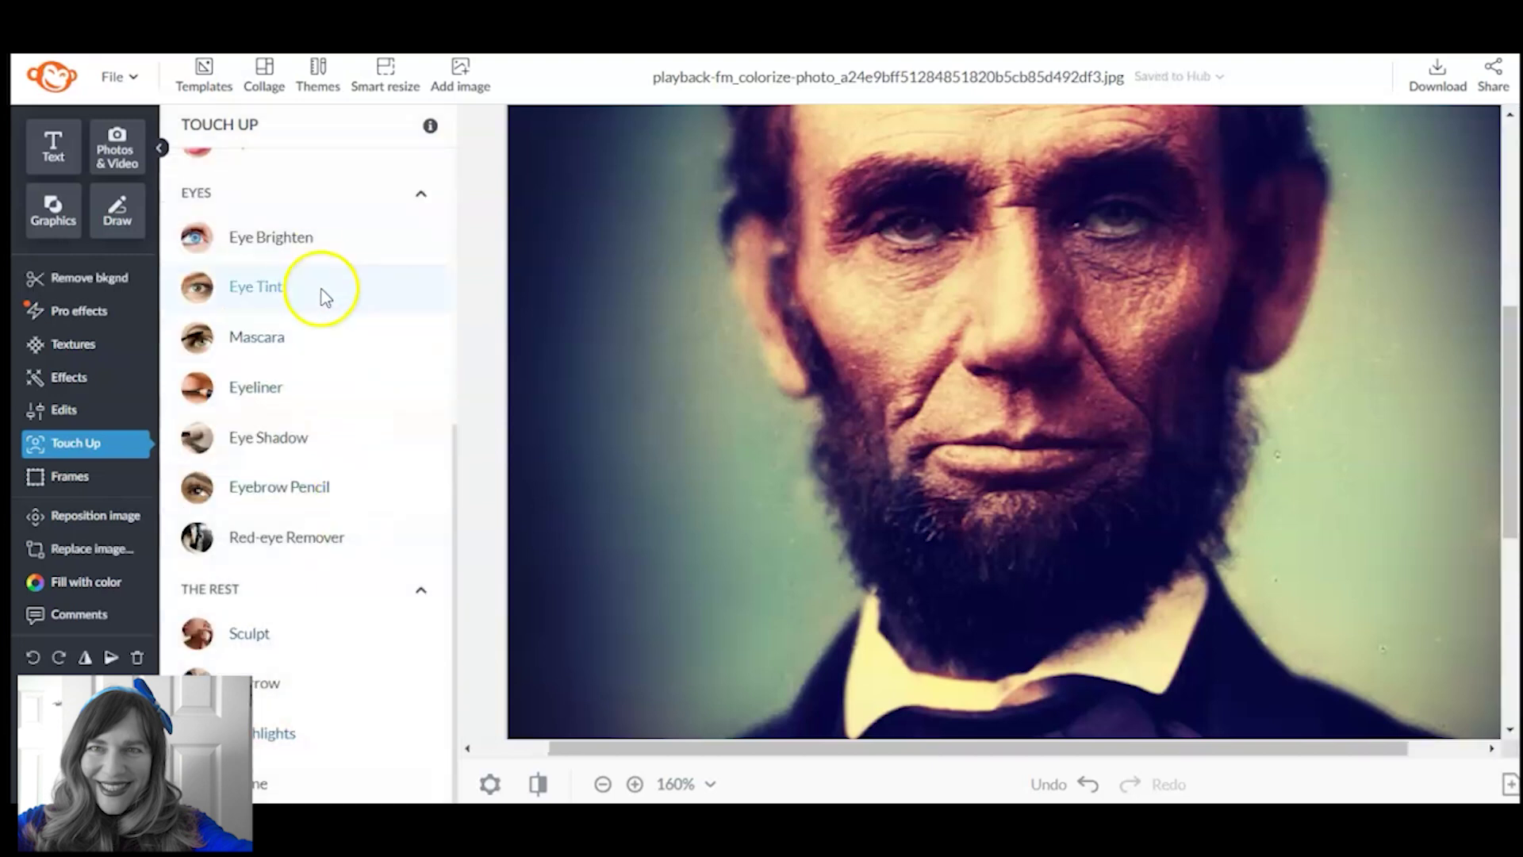
# Brighten both eyes using Eye Brighten with a size 27 brush, and apply it.
pyautogui.click(310, 245)
pyautogui.click(910, 227)
pyautogui.moveTo(1115, 208)
pyautogui.mouseDown()
pyautogui.moveTo(1132, 194)
pyautogui.moveTo(1115, 214)
pyautogui.mouseUp()
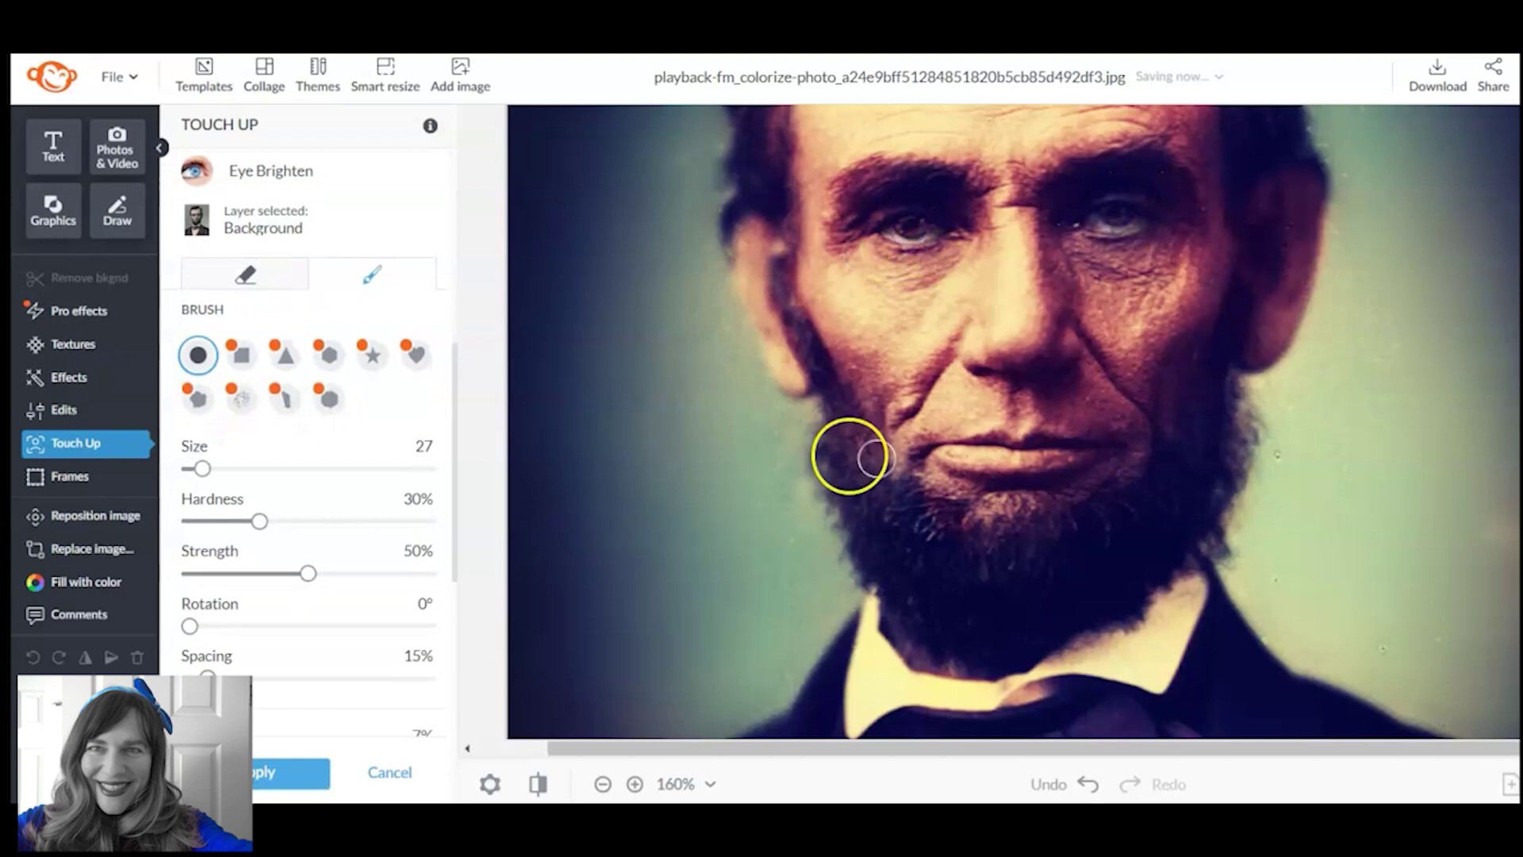
pyautogui.click(295, 768)
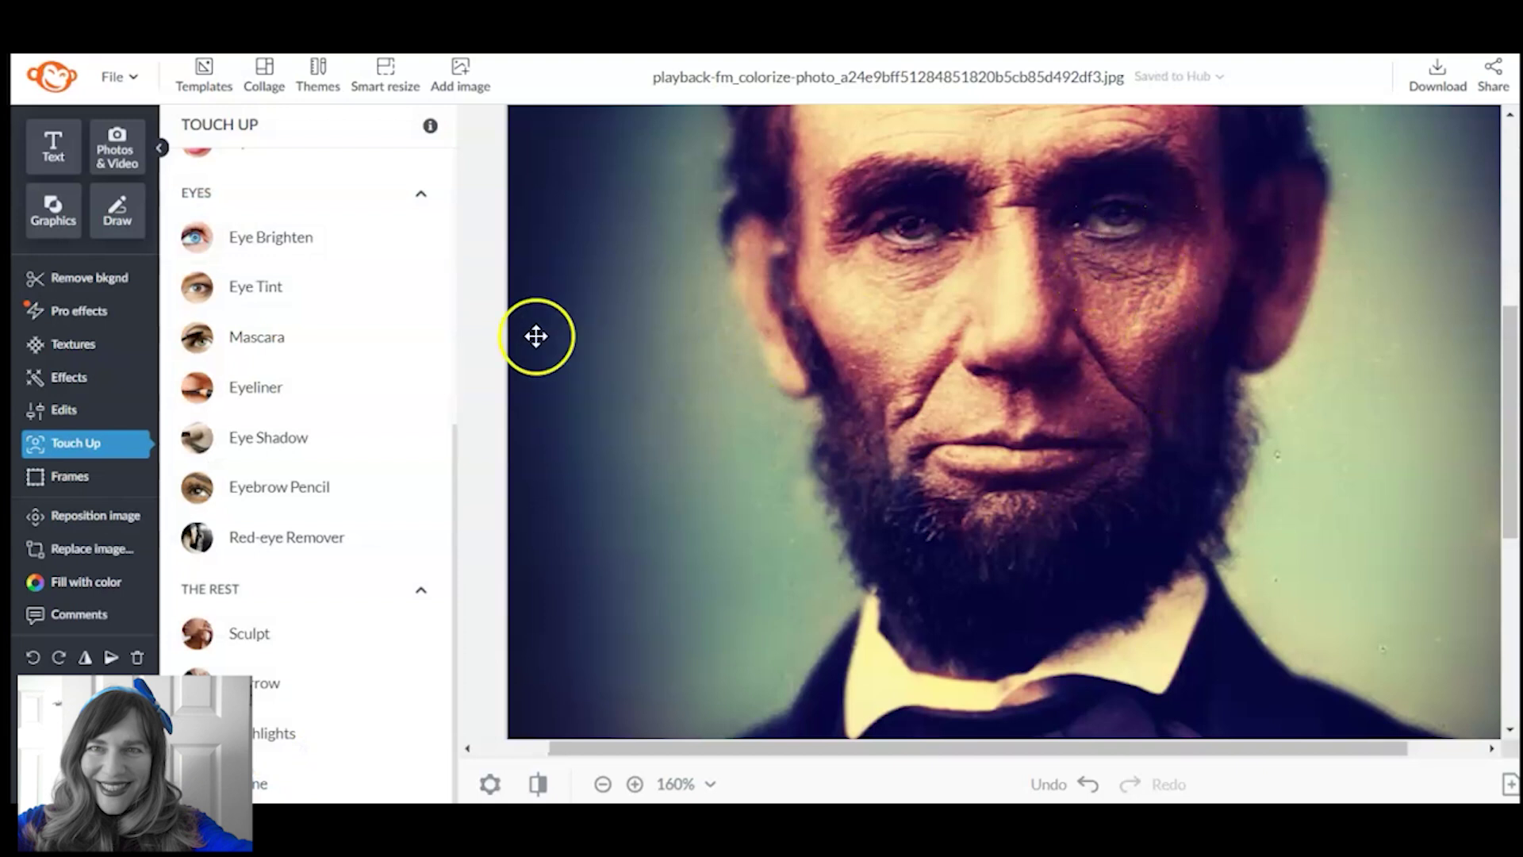
# Brush the Airbrush at size 13 over both eyes with 30% fade, and apply it.
pyautogui.moveTo(453, 436)
pyautogui.mouseDown()
pyautogui.moveTo(474, 321)
pyautogui.moveTo(473, 150)
pyautogui.mouseUp()
pyautogui.click(329, 205)
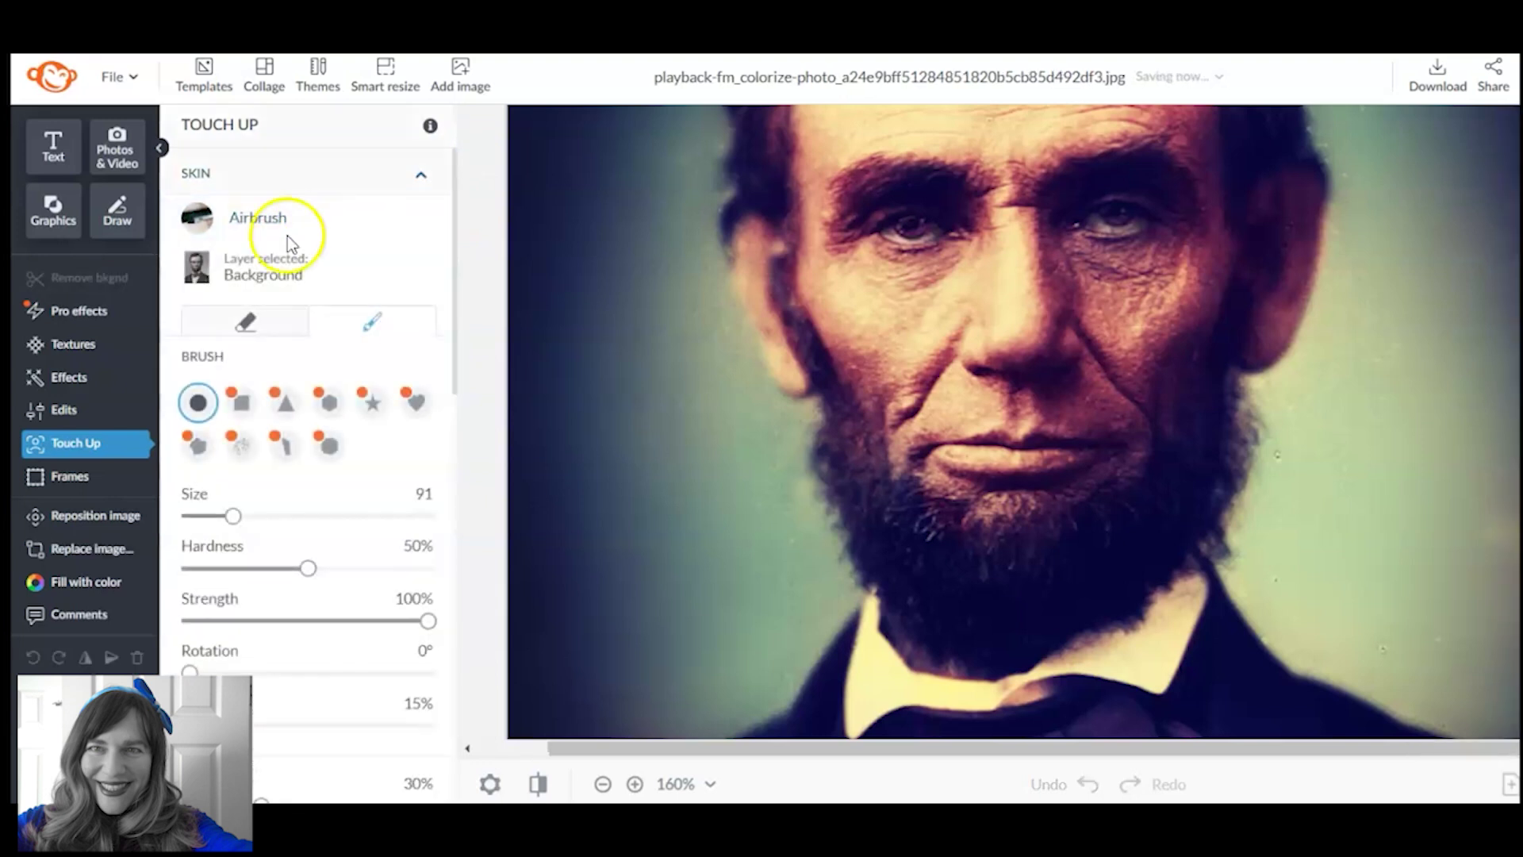
pyautogui.moveTo(227, 517); pyautogui.dragTo(191, 519)
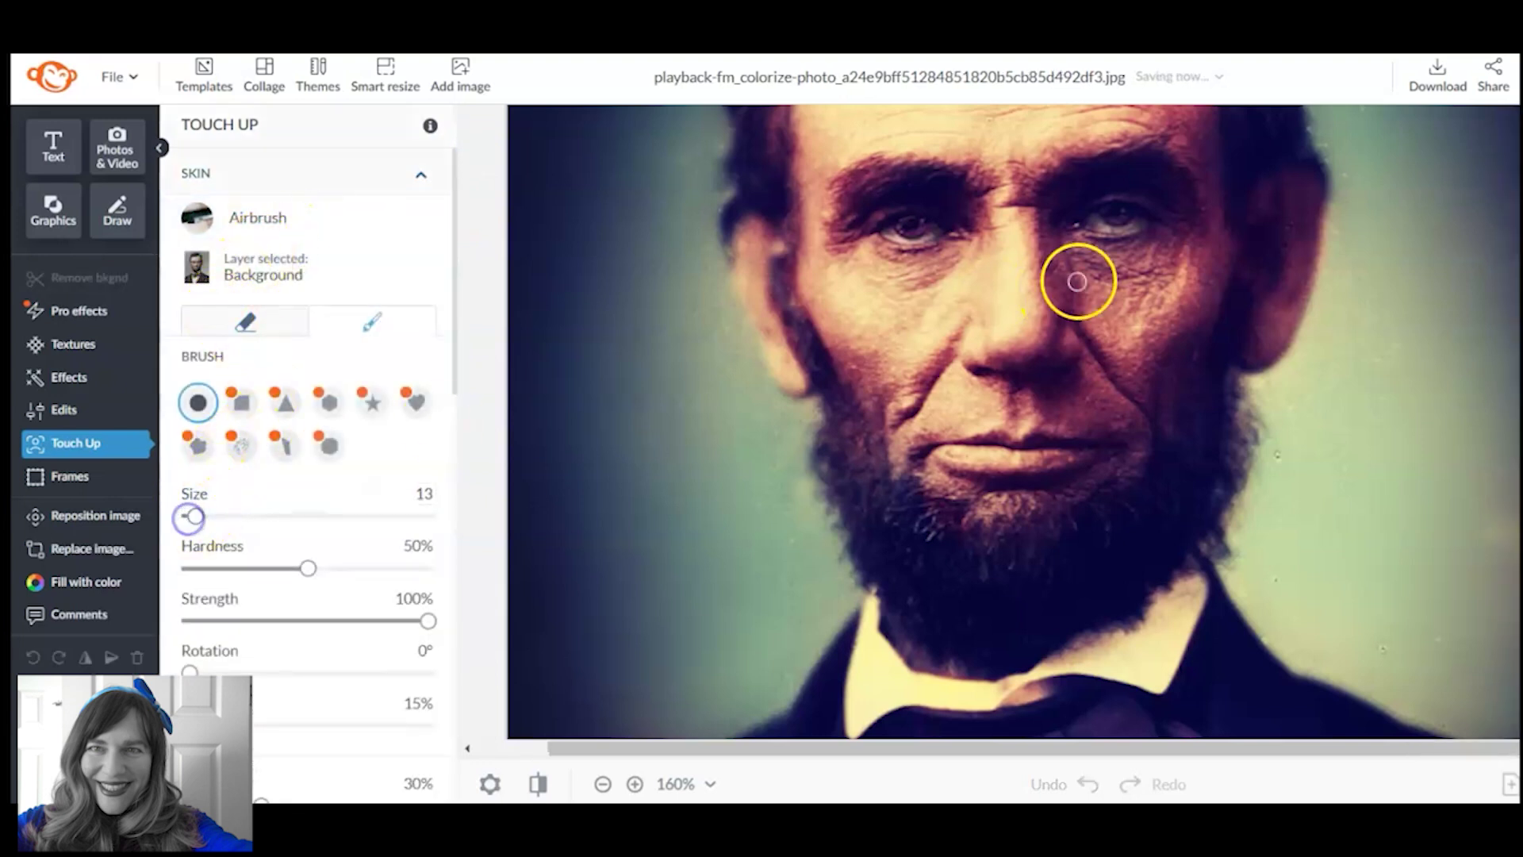
pyautogui.click(635, 784)
pyautogui.click(634, 784)
pyautogui.scroll(3, 989, 422)
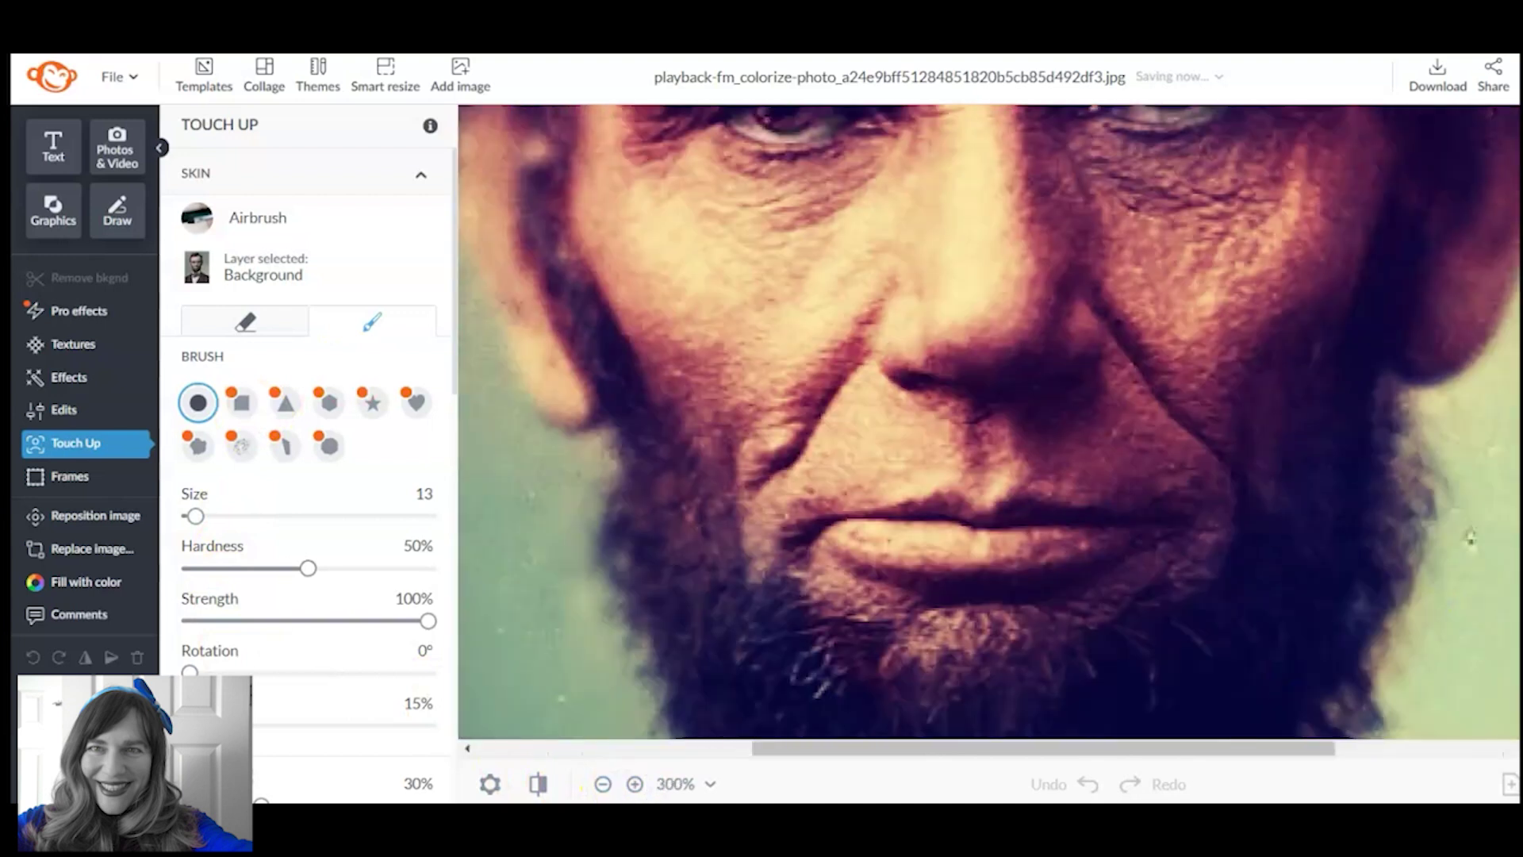
pyautogui.moveTo(1126, 364)
pyautogui.mouseDown()
pyautogui.moveTo(1225, 362)
pyautogui.moveTo(1156, 384)
pyautogui.mouseUp()
pyautogui.moveTo(802, 408); pyautogui.dragTo(829, 379)
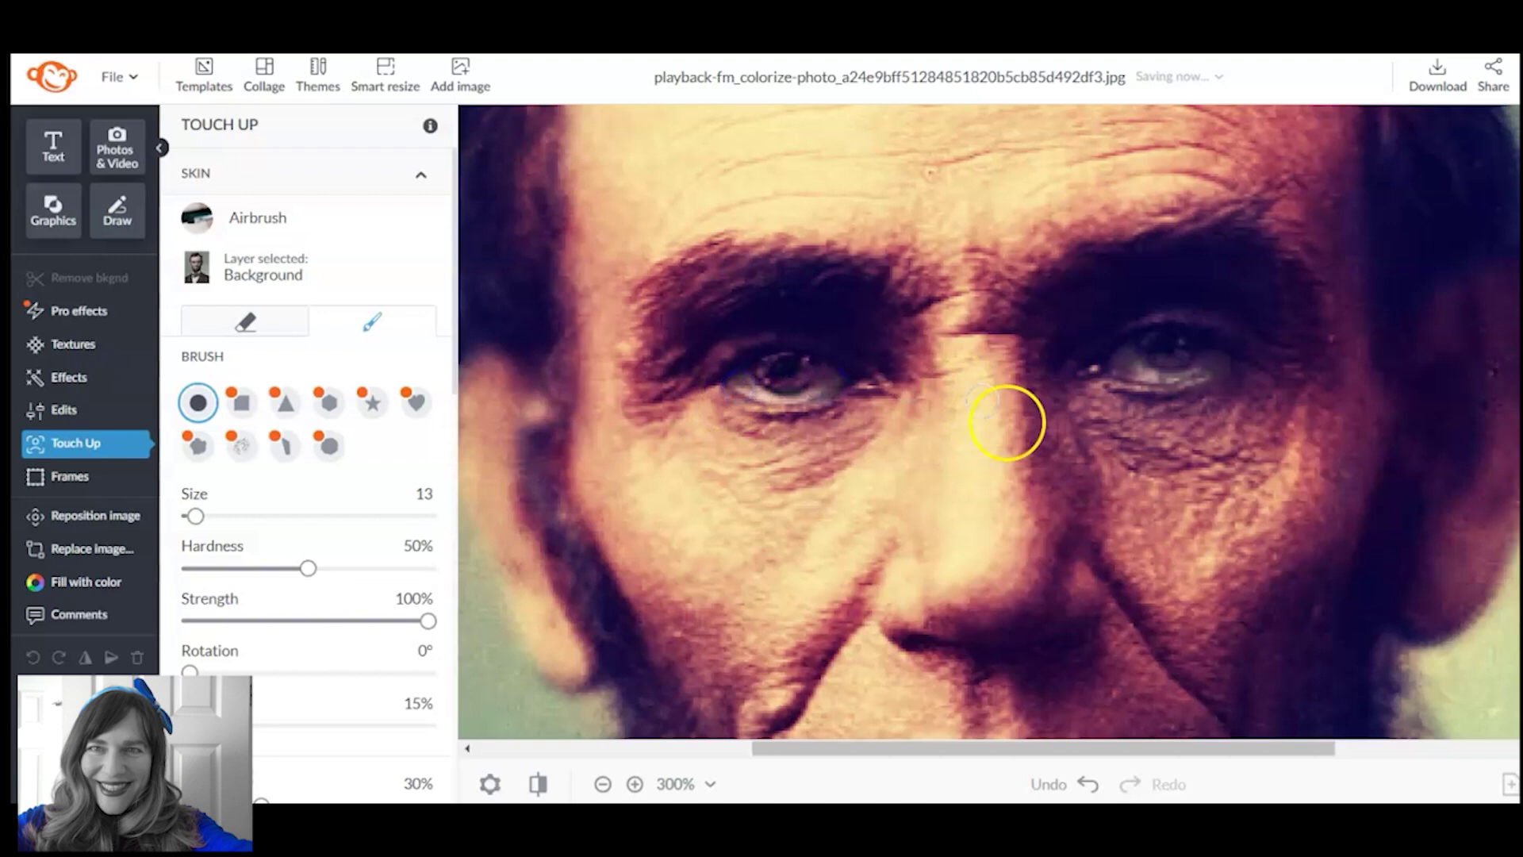
pyautogui.moveTo(1173, 388); pyautogui.dragTo(1183, 371)
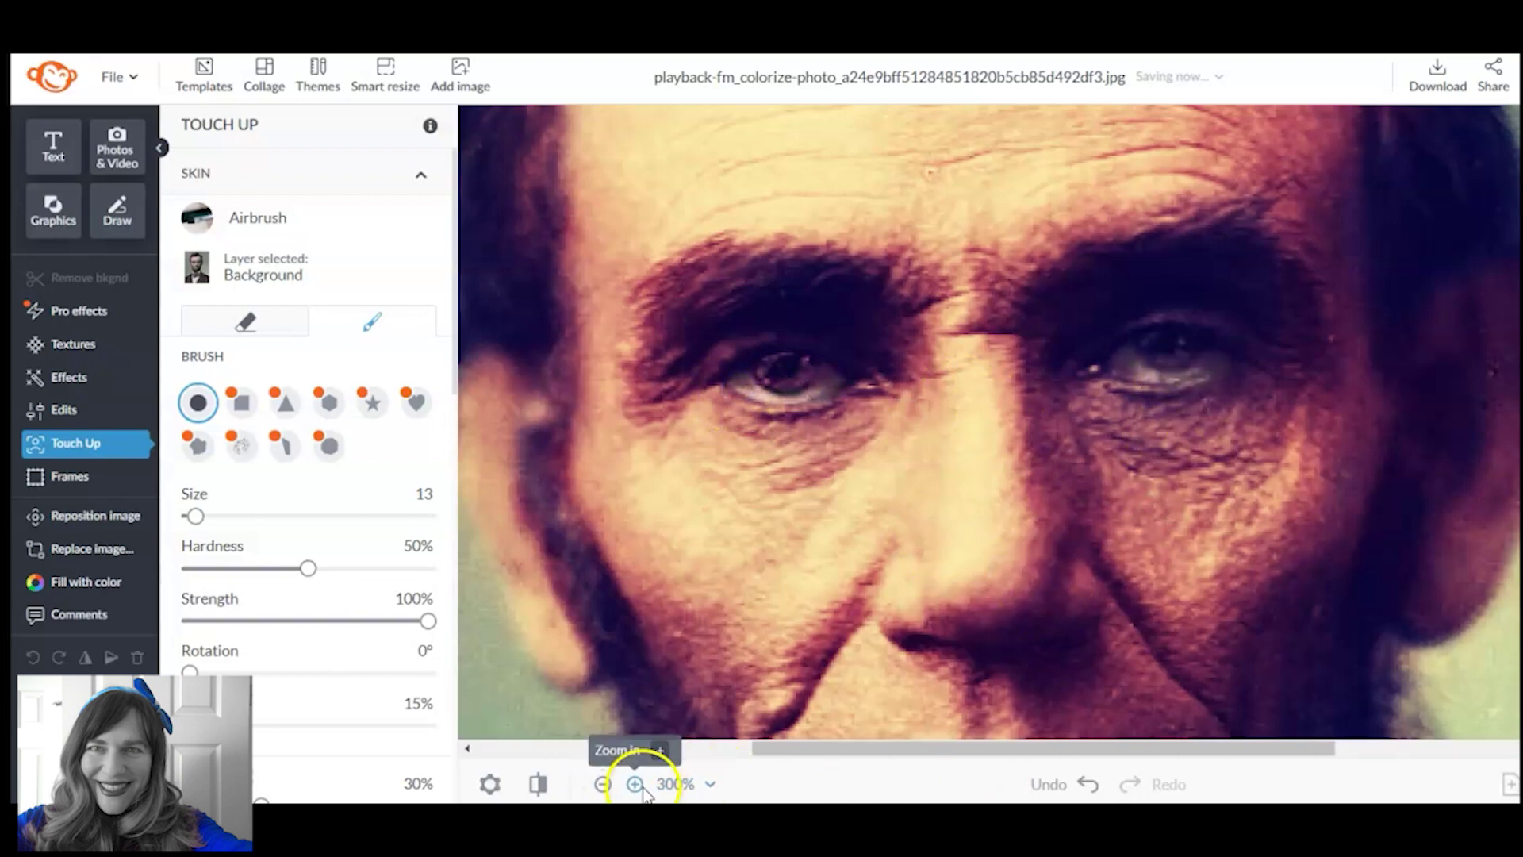
pyautogui.click(635, 784)
pyautogui.click(589, 786)
pyautogui.click(589, 785)
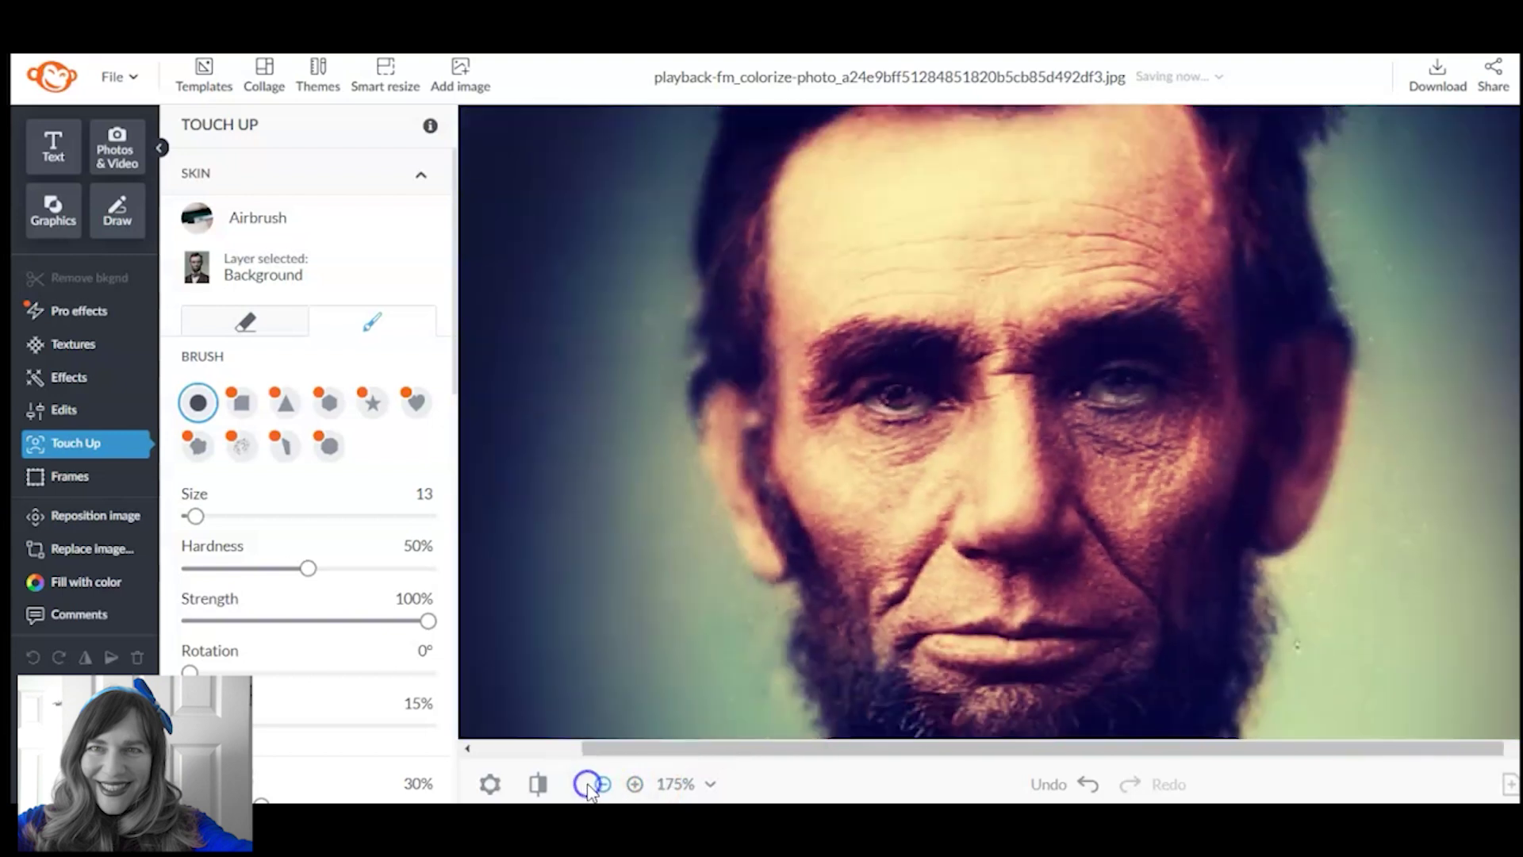
pyautogui.click(589, 786)
pyautogui.click(588, 786)
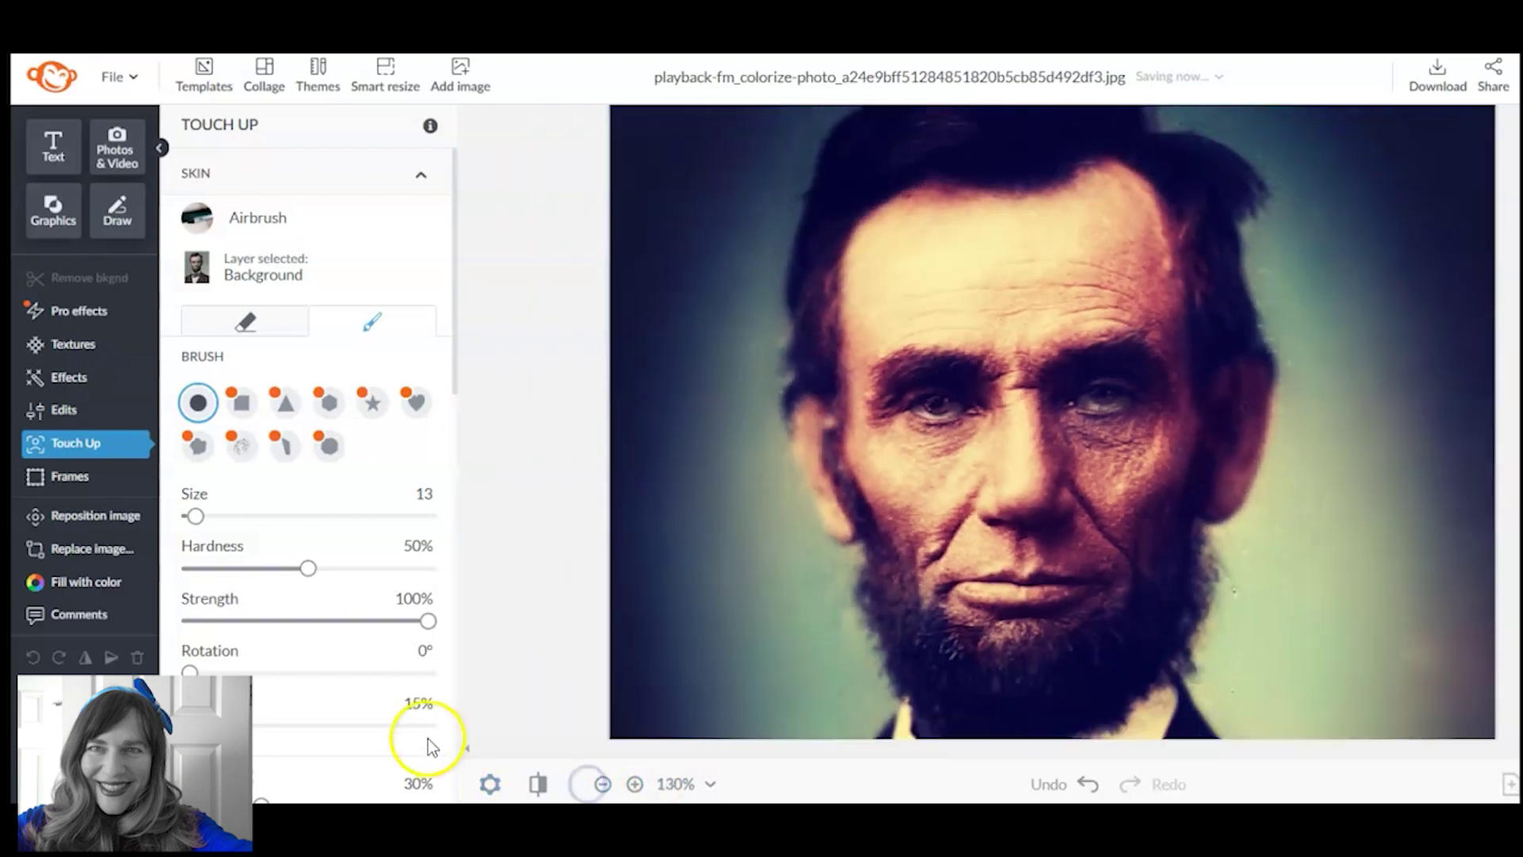
pyautogui.scroll(-5, 454, 379)
pyautogui.click(293, 602)
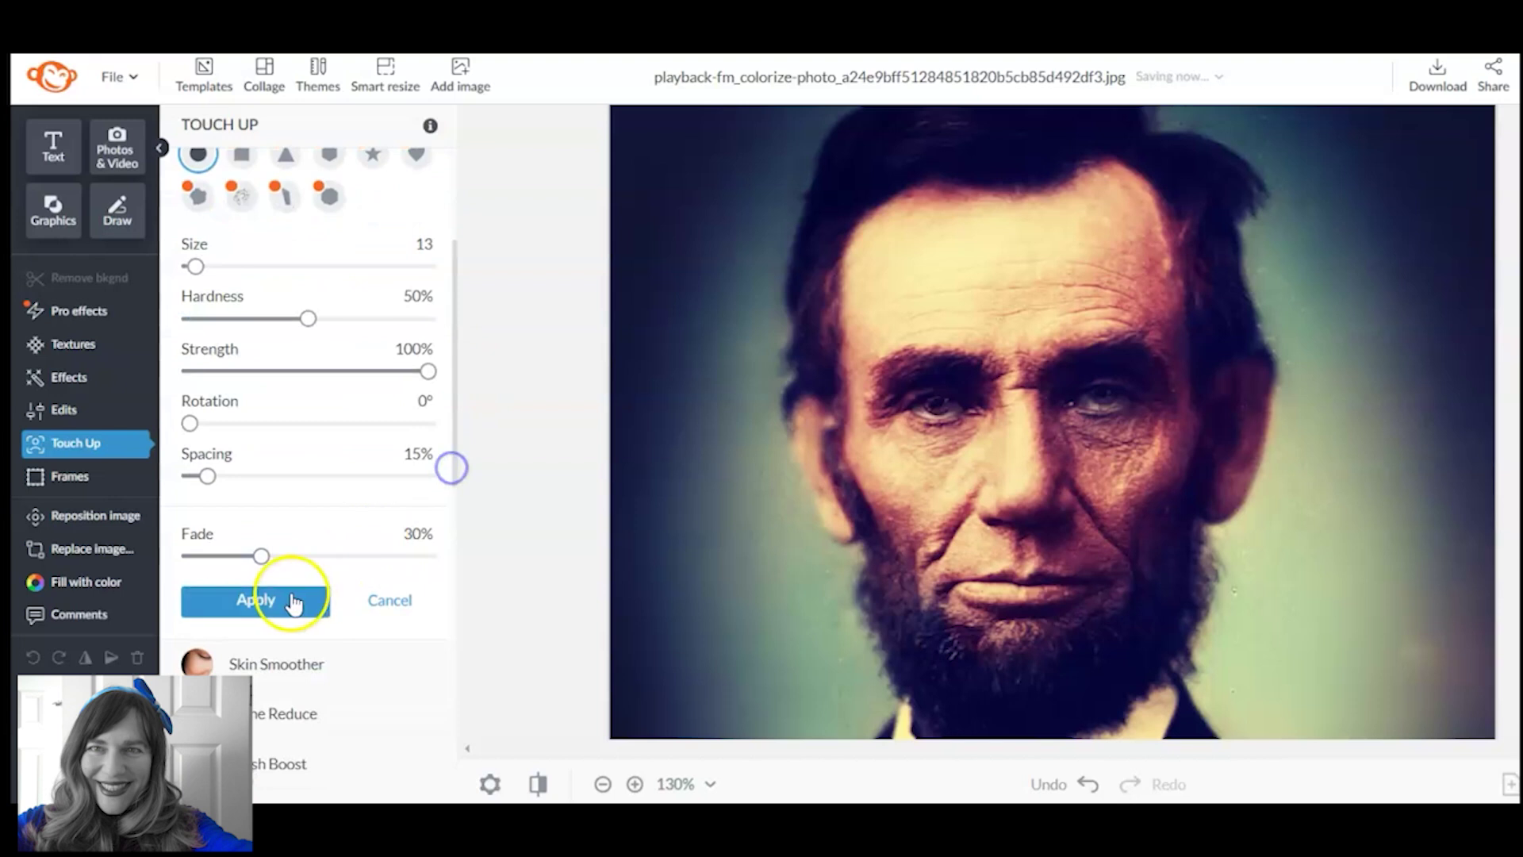
# Whiten the front of the shirt below the bow tie using Teeth Whiten at brush size 97.
pyautogui.click(603, 784)
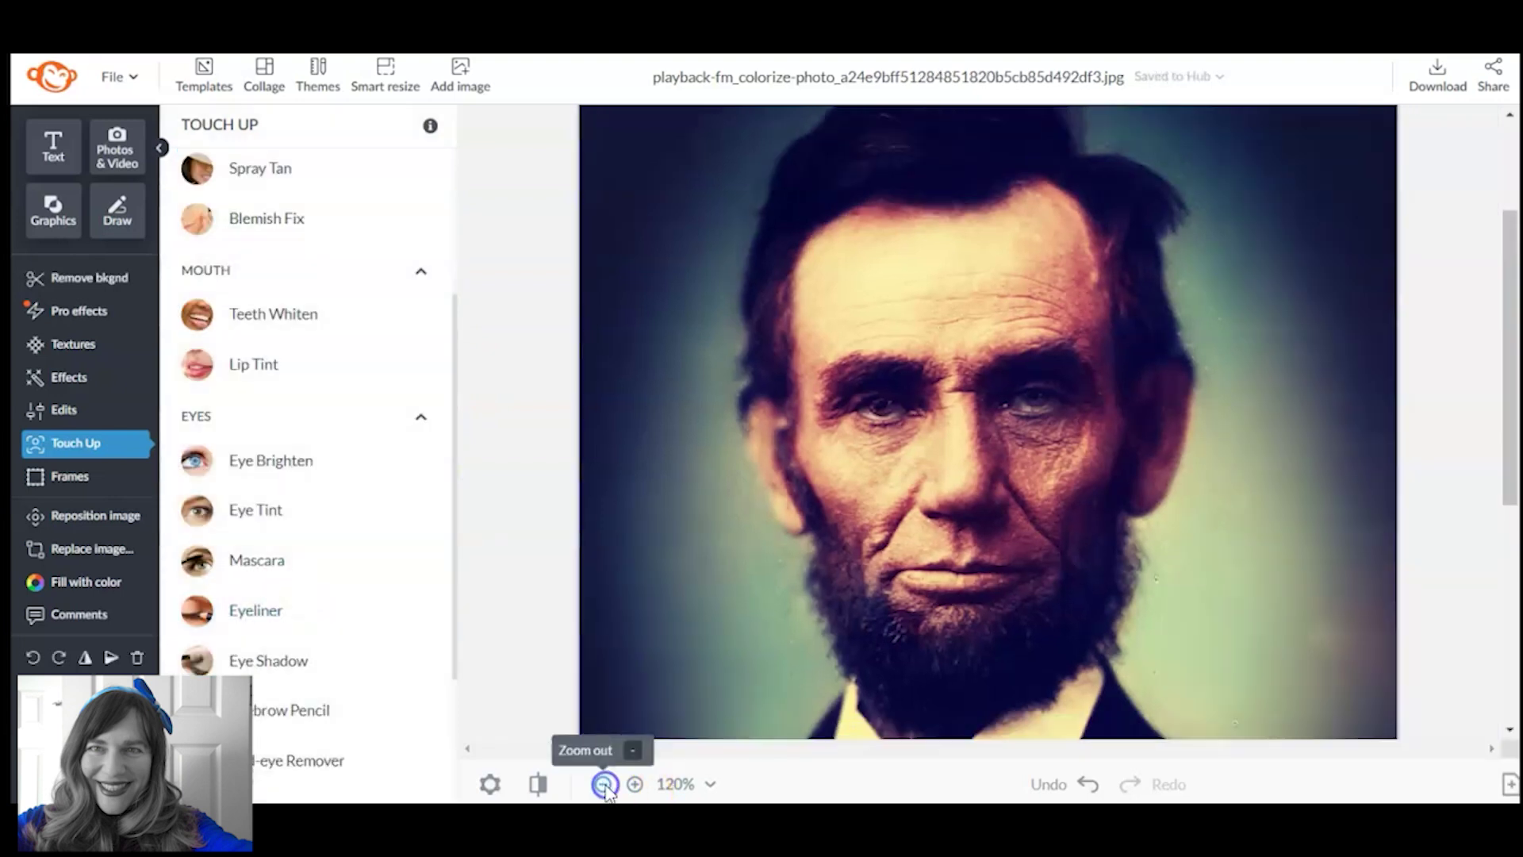
pyautogui.click(603, 784)
pyautogui.click(603, 784)
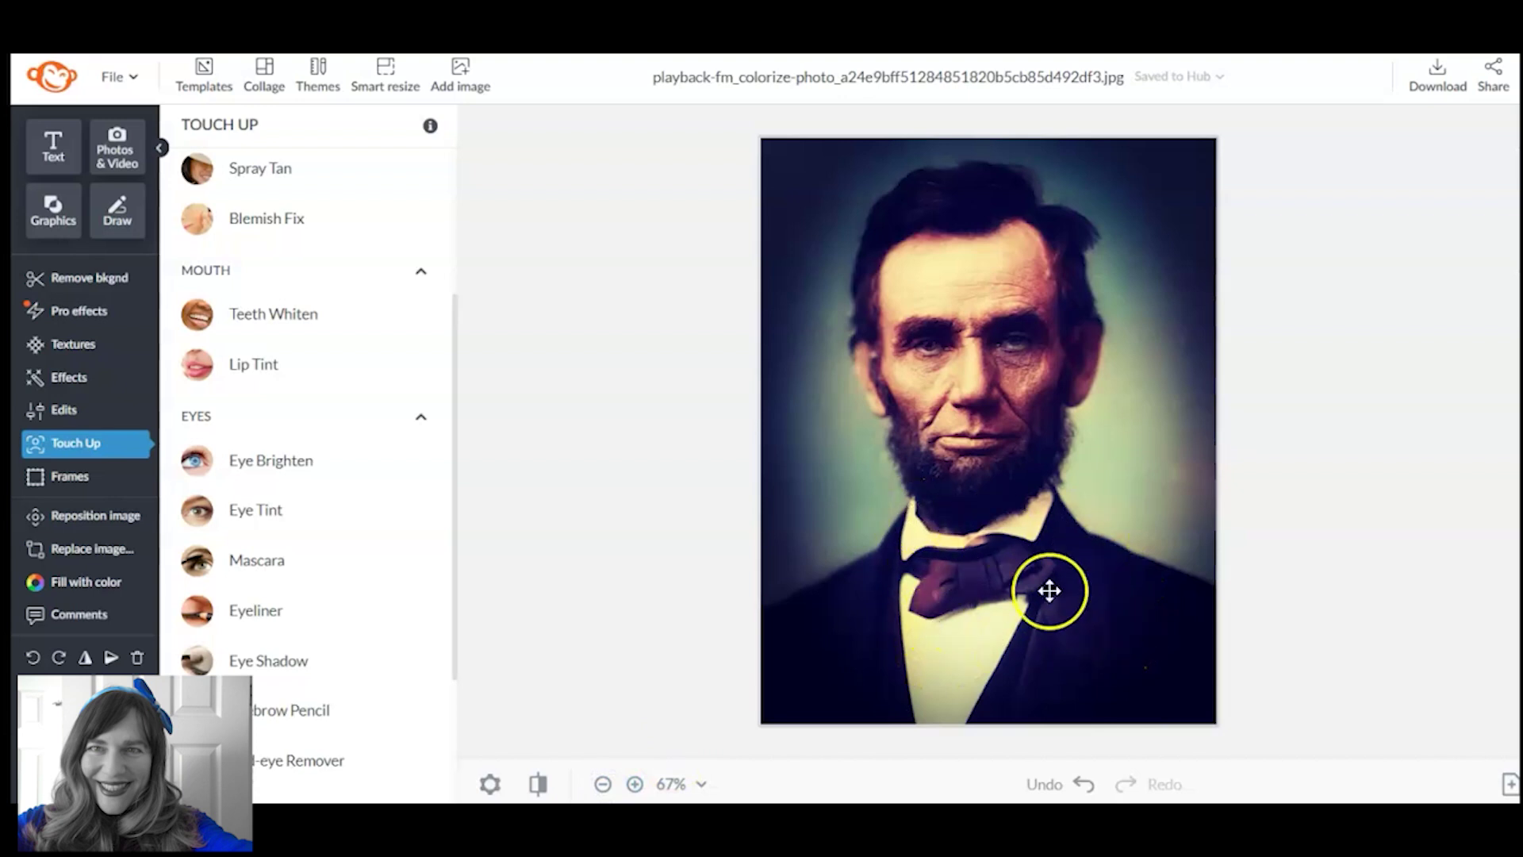
pyautogui.click(266, 315)
pyautogui.click(231, 512)
pyautogui.moveTo(1011, 681)
pyautogui.mouseDown()
pyautogui.moveTo(1023, 690)
pyautogui.moveTo(1062, 620)
pyautogui.mouseUp()
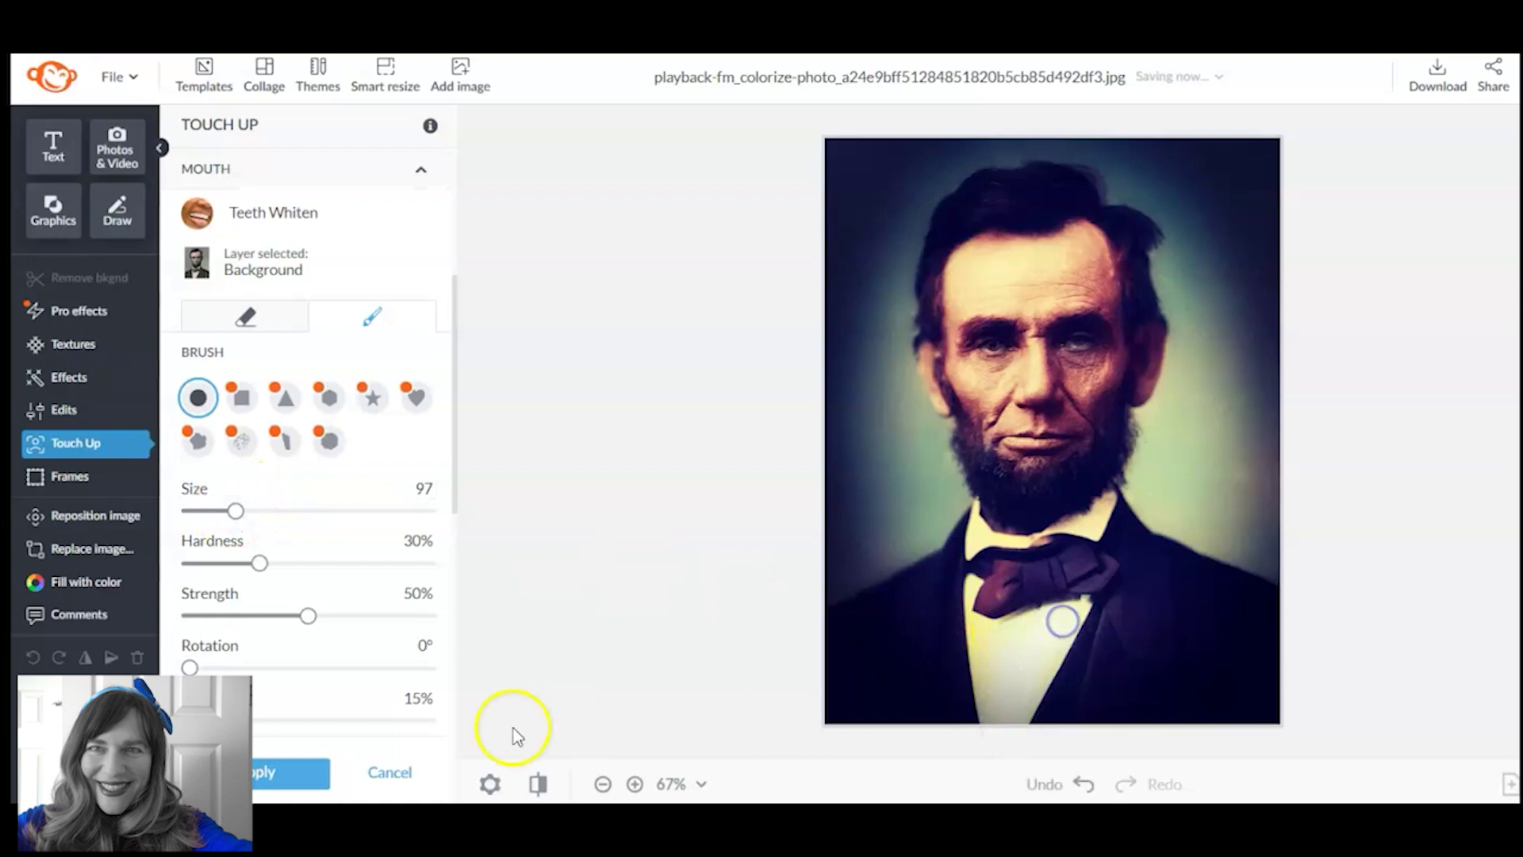
# Whiten the shirt edges and both sides of the collar at brush size 32, and apply Teeth Whiten.
pyautogui.click(204, 511)
pyautogui.moveTo(932, 627)
pyautogui.mouseDown()
pyautogui.moveTo(978, 590)
pyautogui.moveTo(971, 601)
pyautogui.mouseUp()
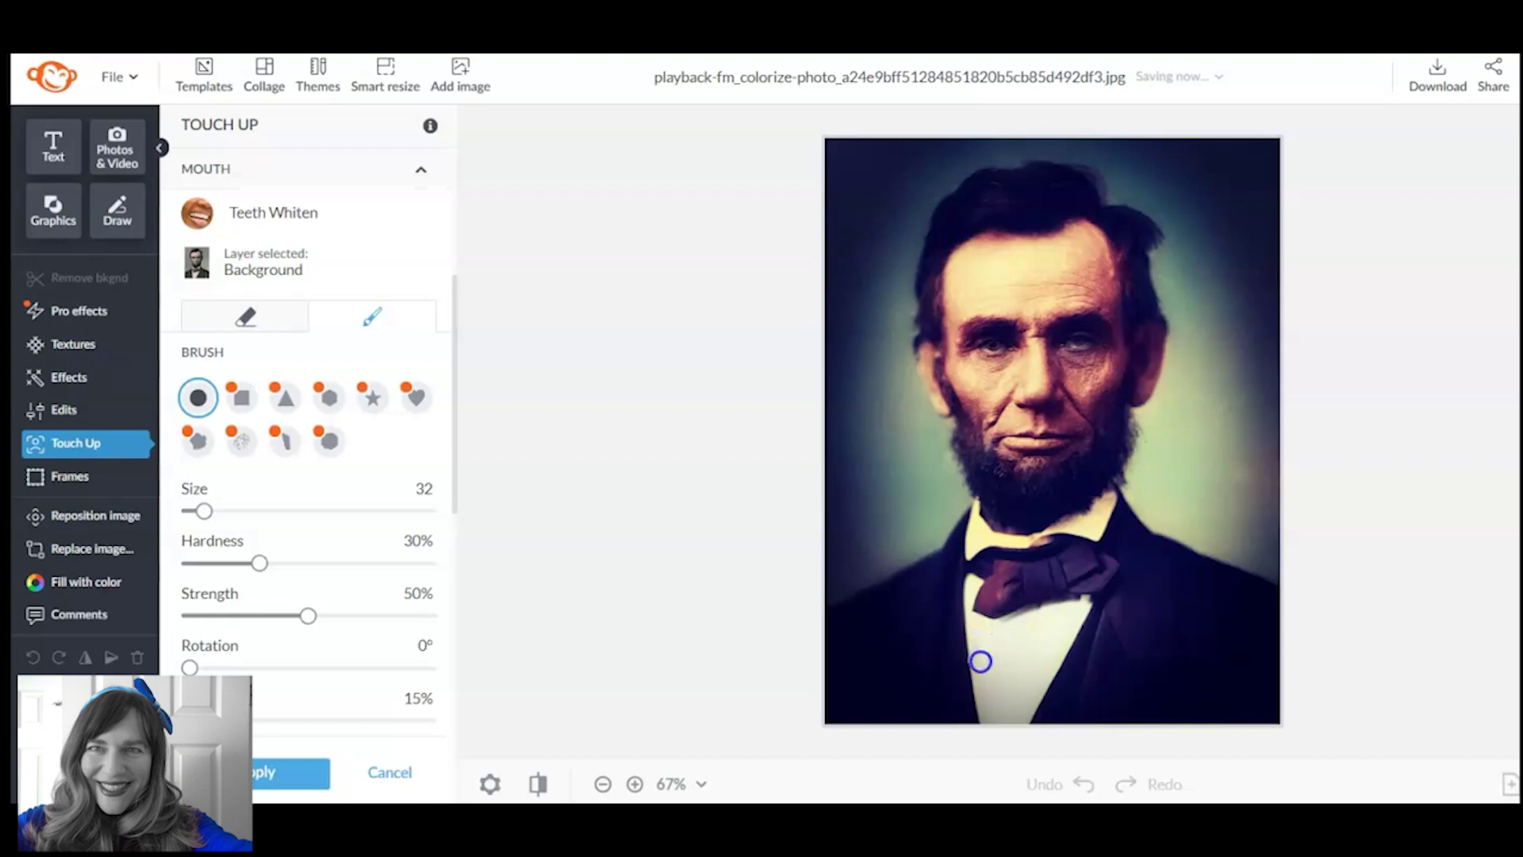
pyautogui.moveTo(984, 576); pyautogui.dragTo(974, 587)
pyautogui.click(979, 526)
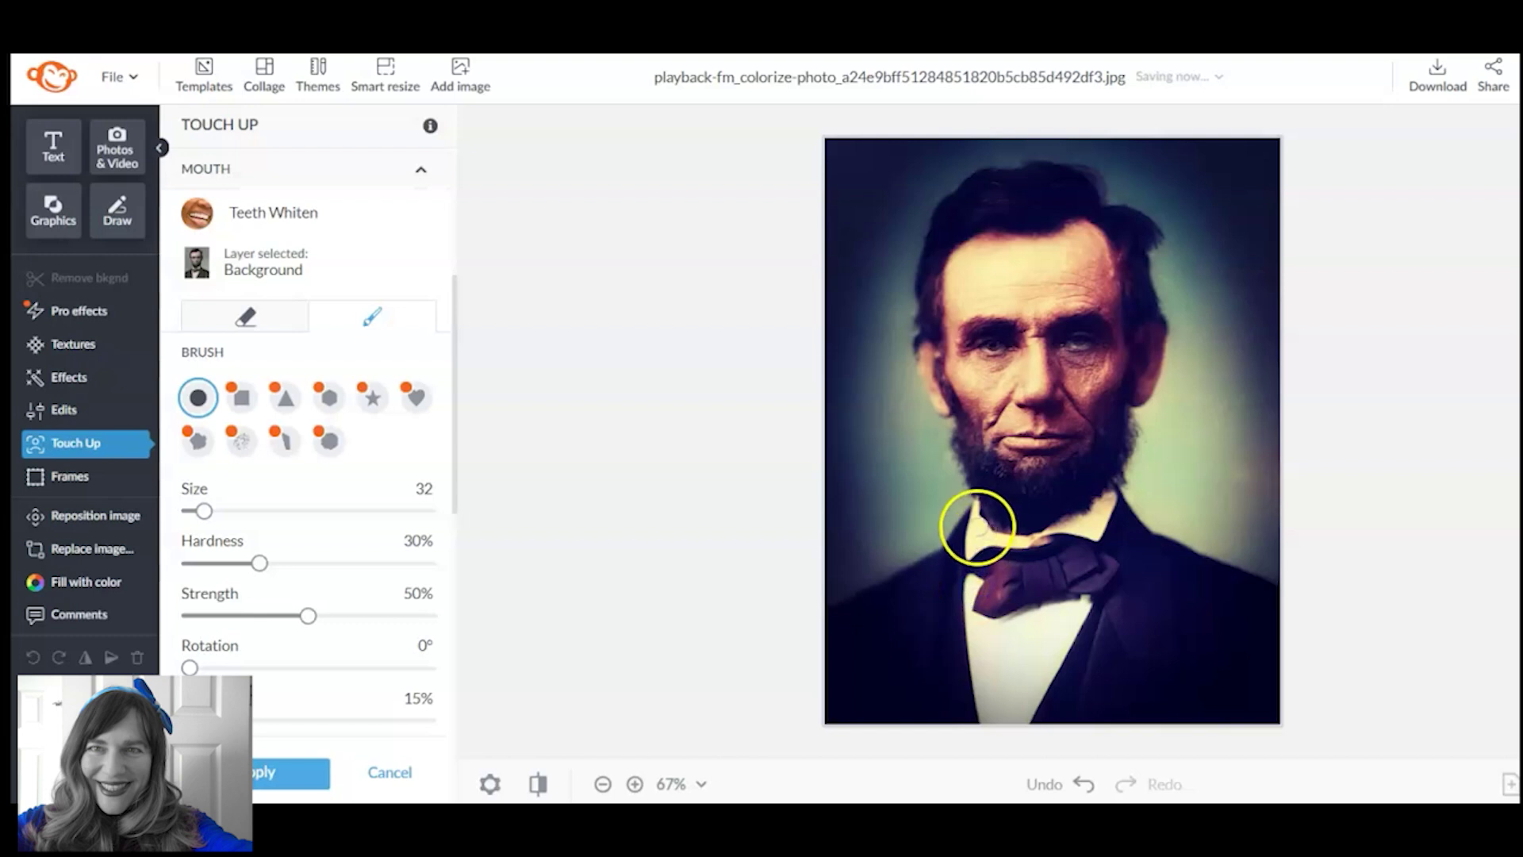
pyautogui.click(976, 510)
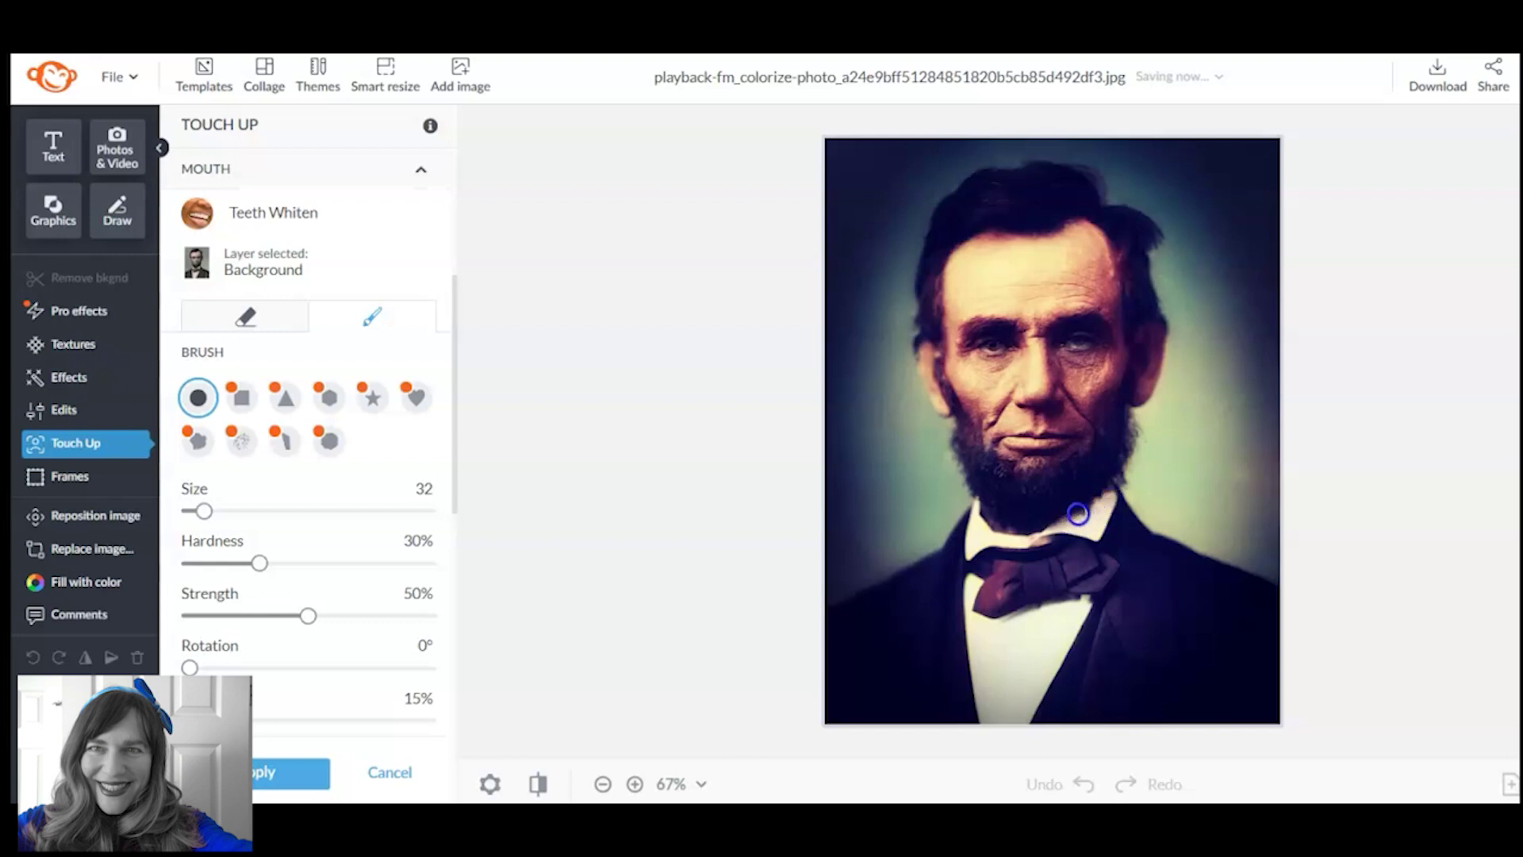
pyautogui.moveTo(1025, 539); pyautogui.dragTo(1040, 540)
pyautogui.moveTo(959, 680)
pyautogui.mouseDown()
pyautogui.moveTo(884, 690)
pyautogui.moveTo(688, 644)
pyautogui.mouseUp()
pyautogui.click(274, 772)
# Paint the bow tie with Eye Shadow in color #2f1c58 using a size 27 brush, and apply it.
pyautogui.moveTo(934, 605); pyautogui.dragTo(1014, 578)
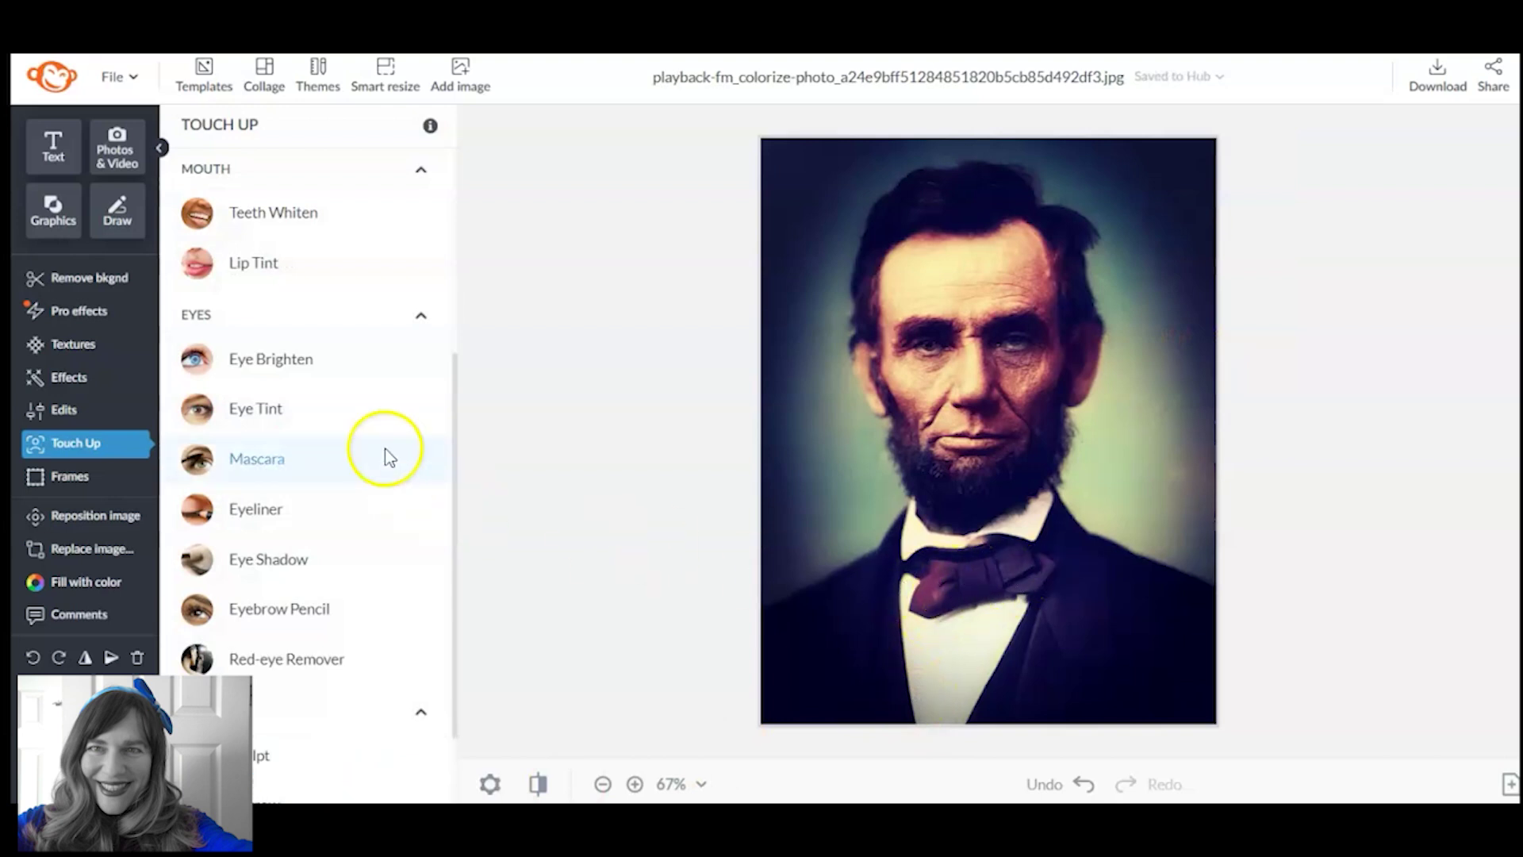
pyautogui.click(331, 555)
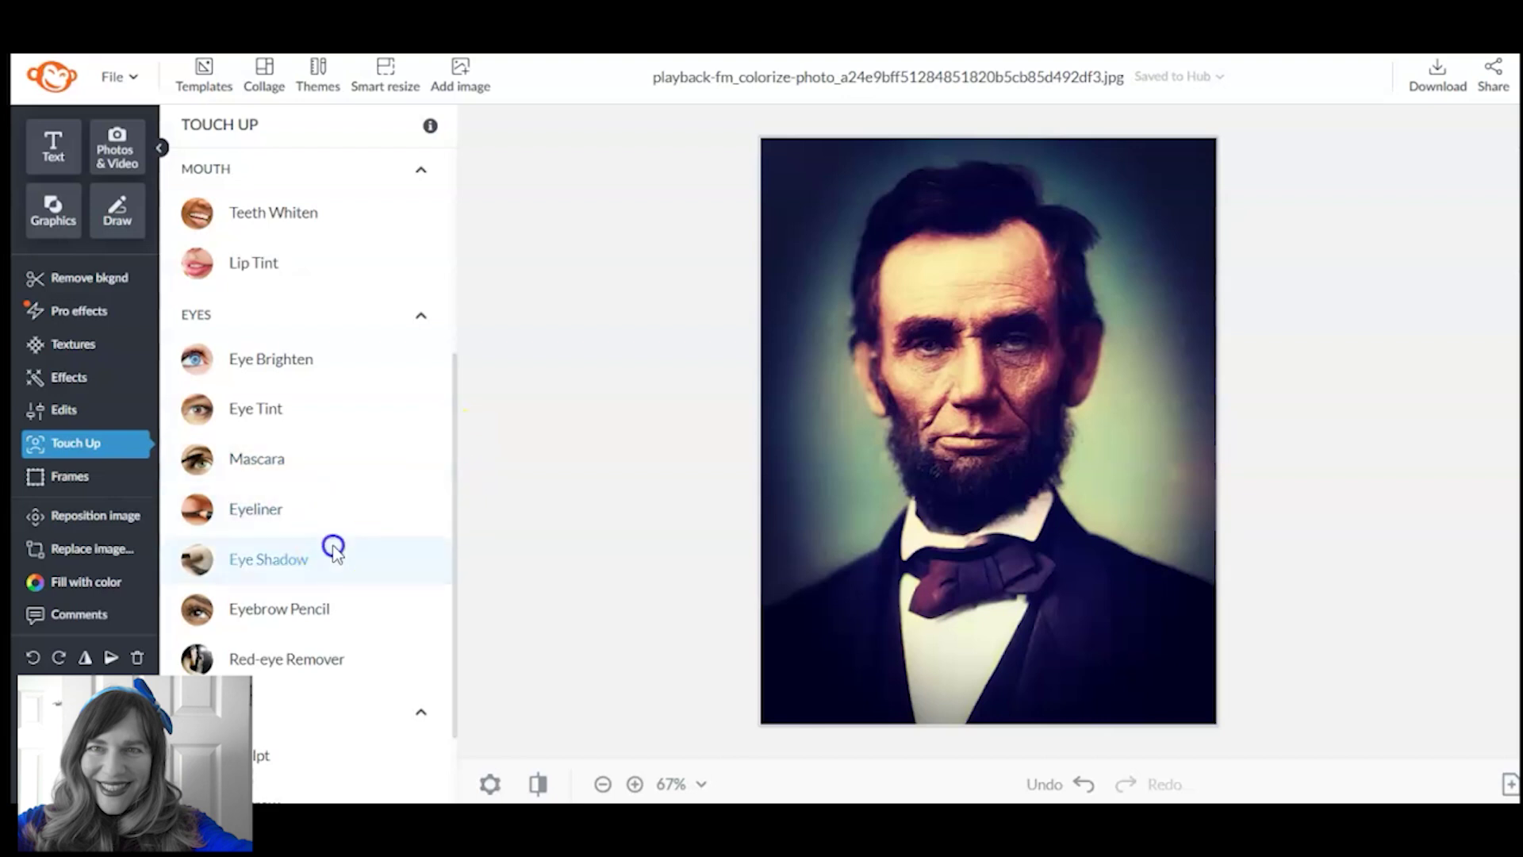
pyautogui.scroll(-2, 341, 476)
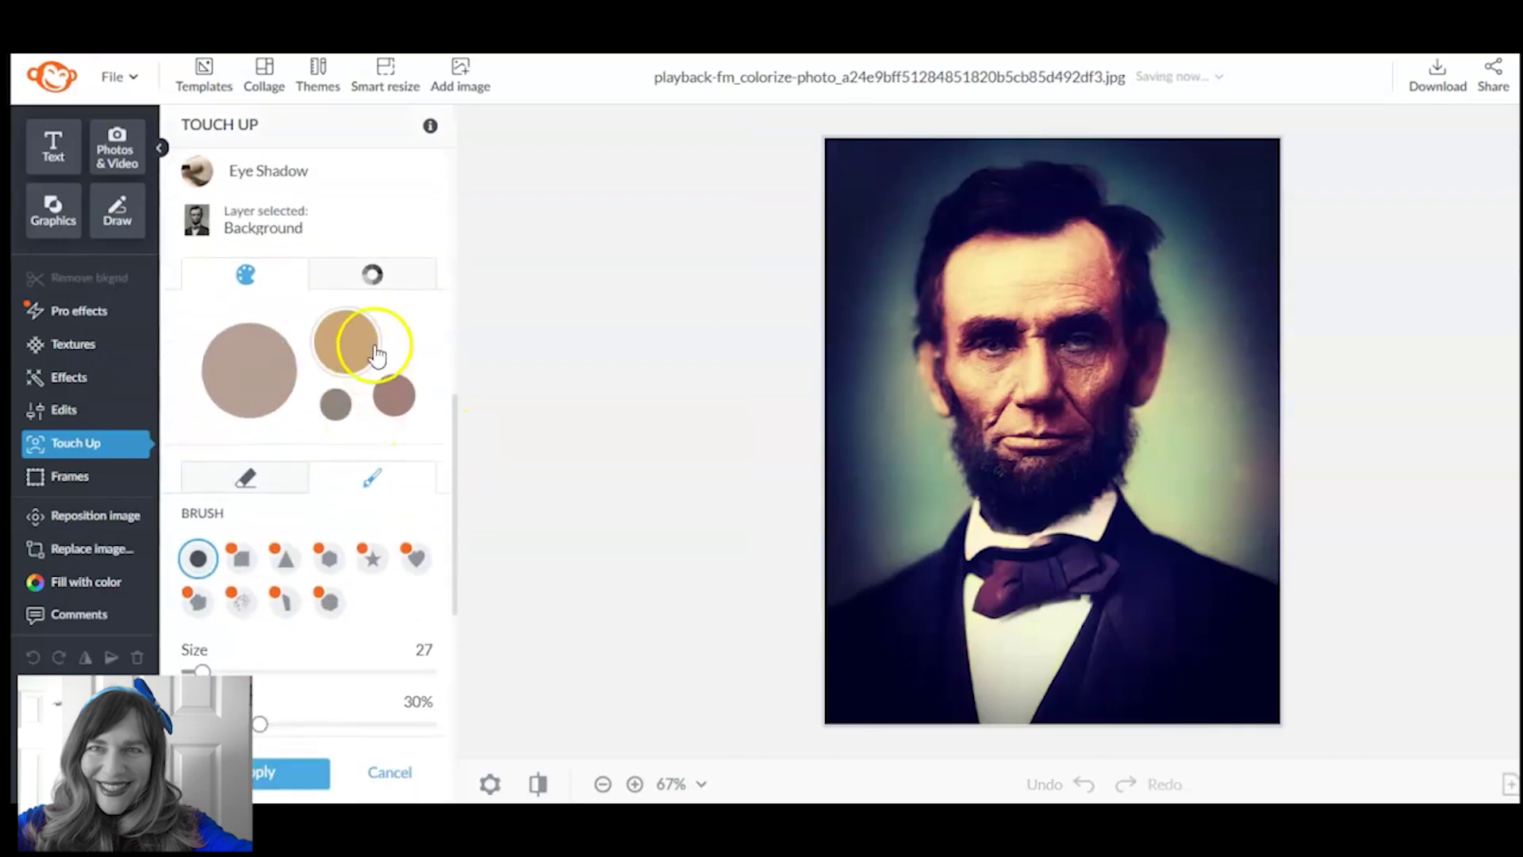
pyautogui.click(373, 274)
pyautogui.click(200, 488)
pyautogui.click(1031, 572)
pyautogui.click(1082, 571)
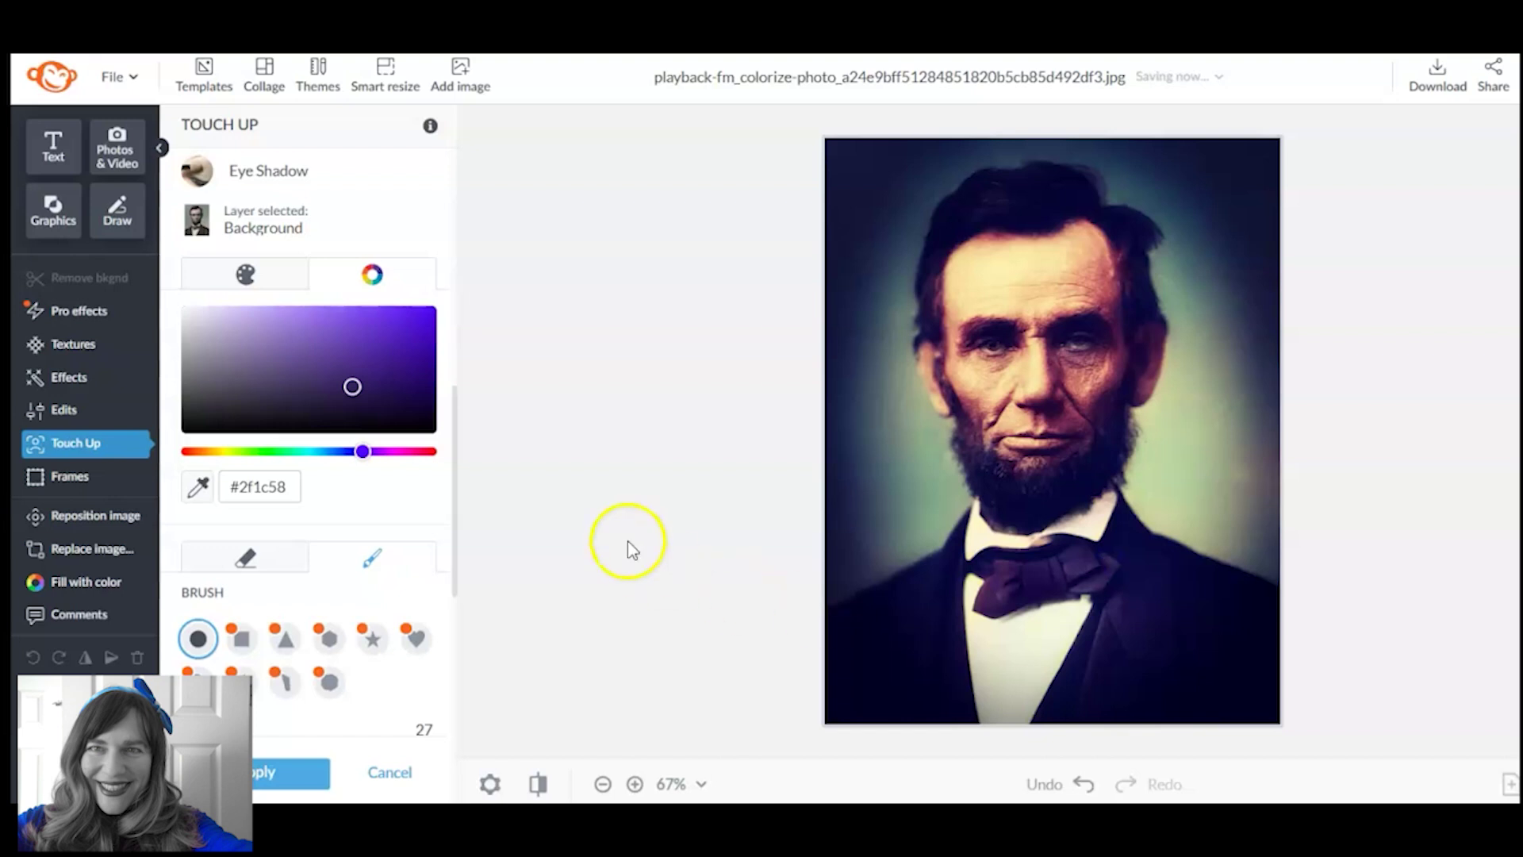
pyautogui.click(269, 779)
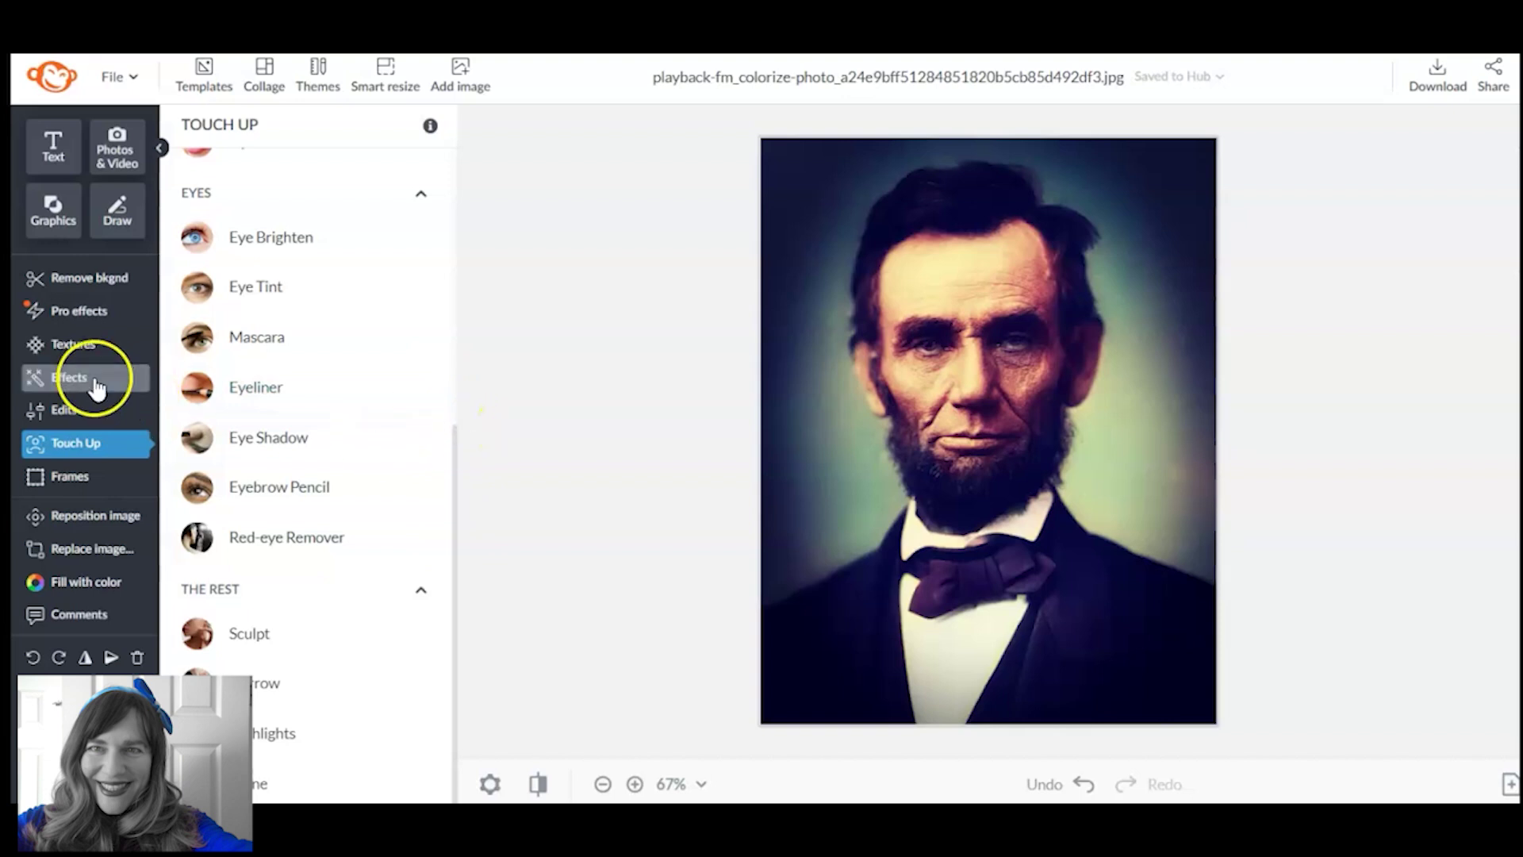
# Apply the Orton effect to the portrait with 50% bloom, 50% brightness and 30% fade.
pyautogui.click(126, 379)
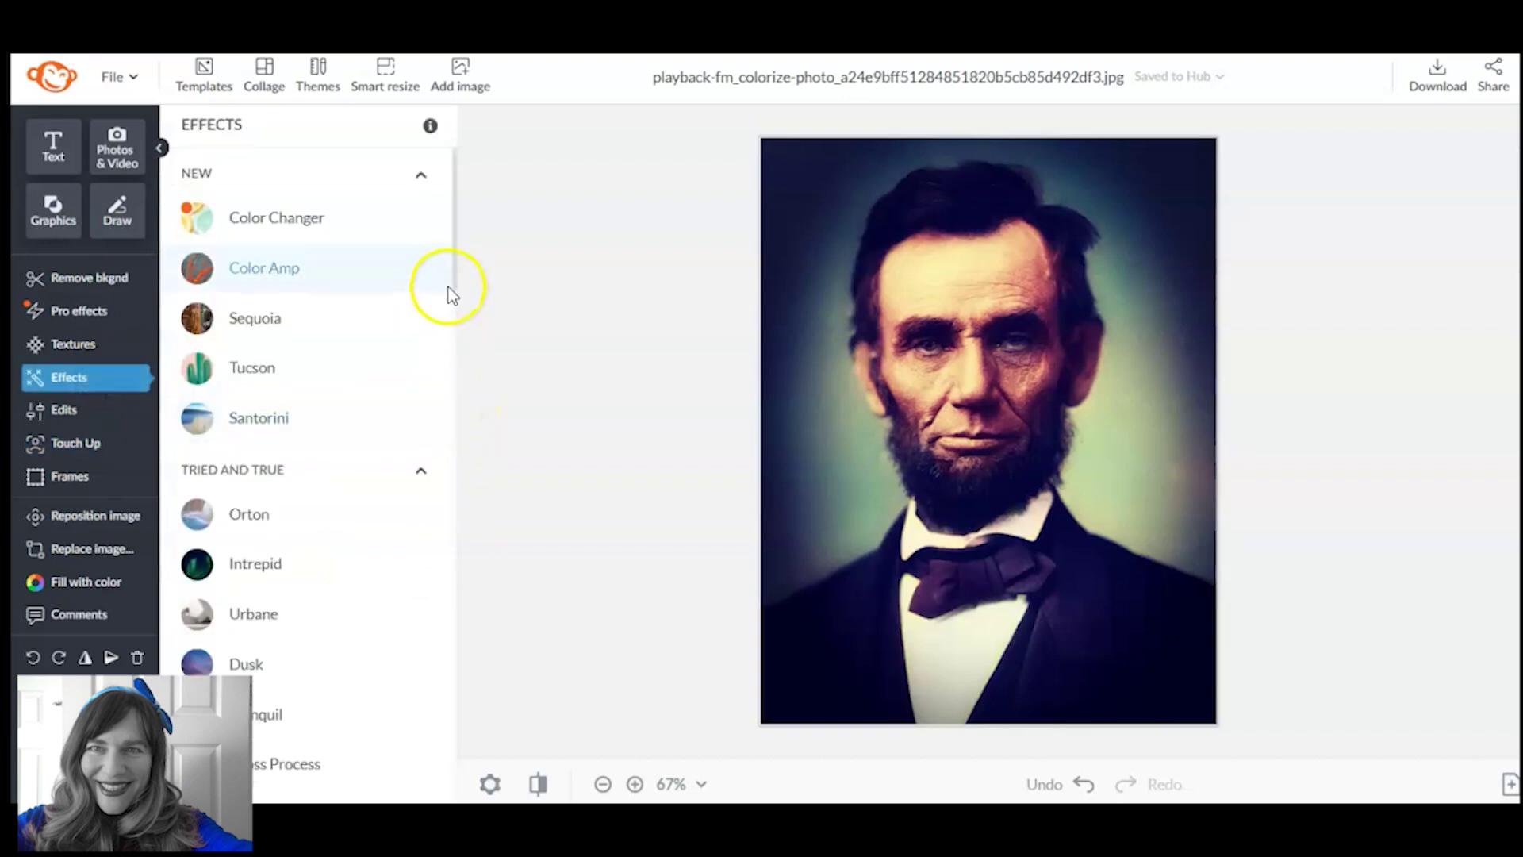
pyautogui.click(282, 516)
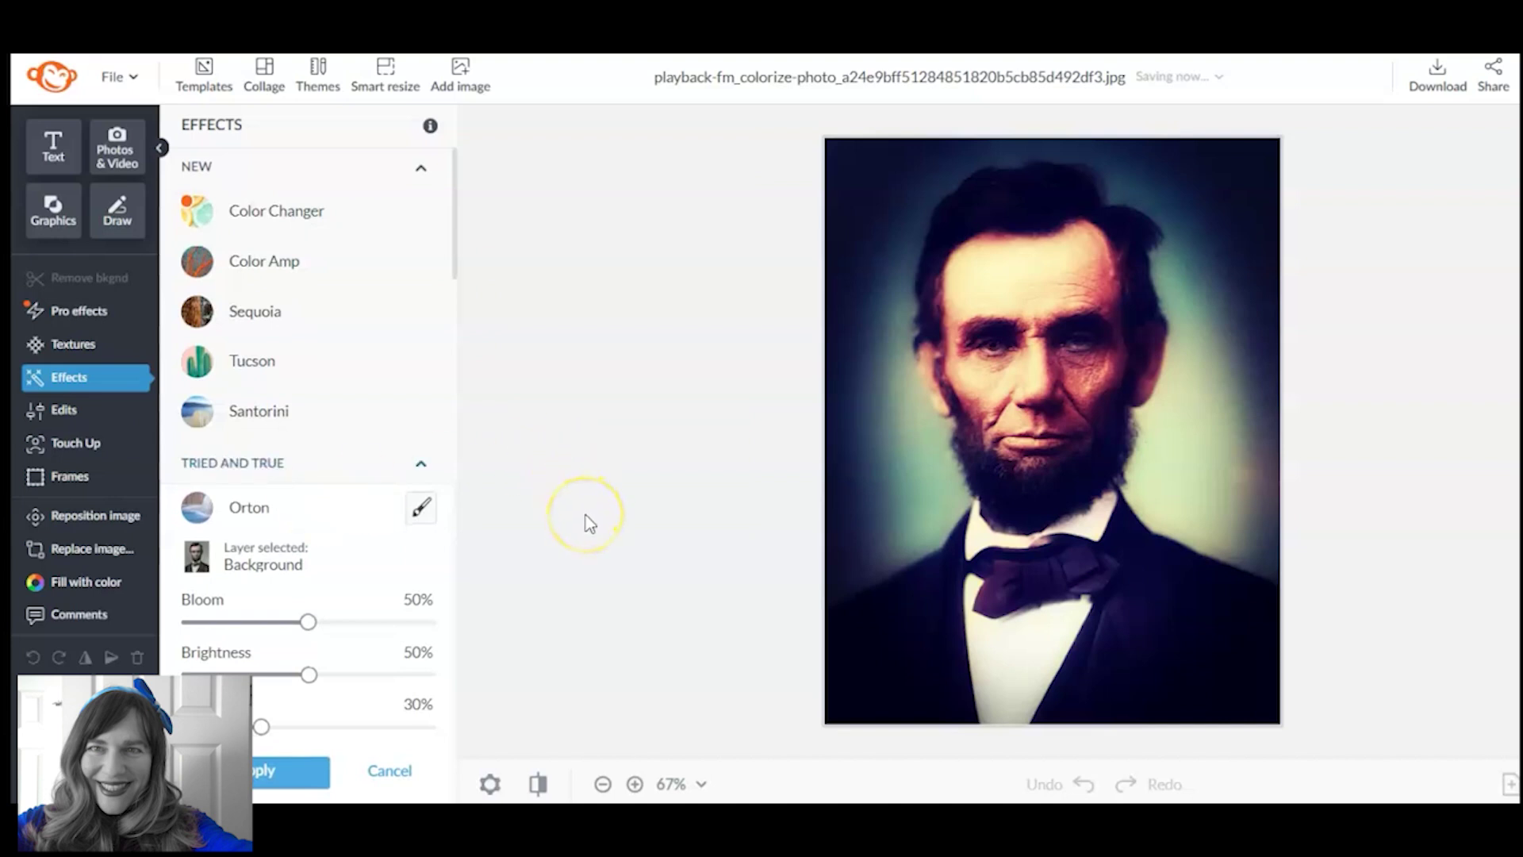
pyautogui.moveTo(457, 270); pyautogui.dragTo(461, 289)
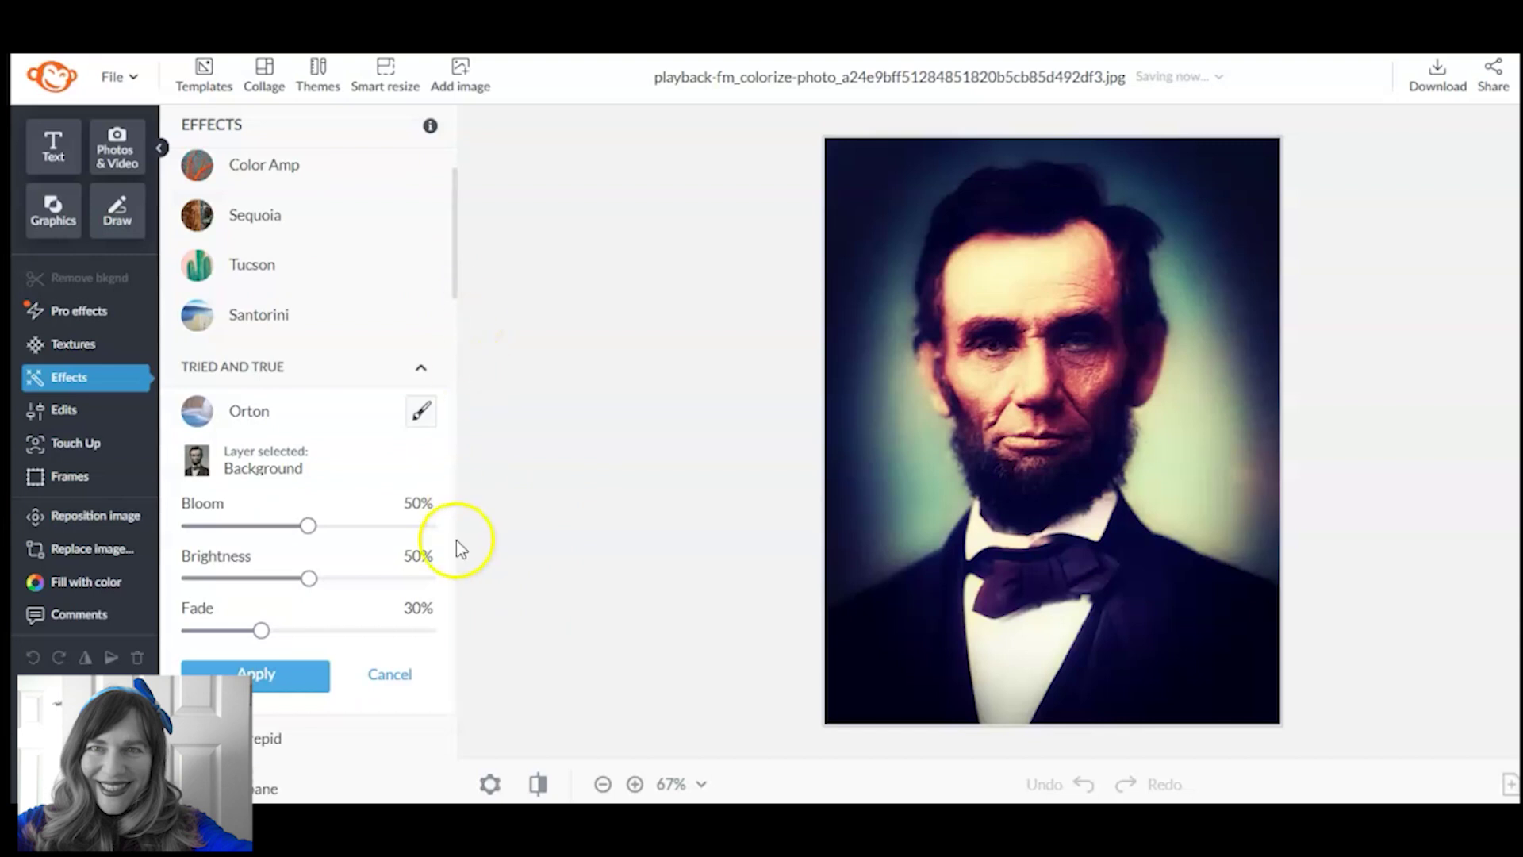
pyautogui.click(315, 683)
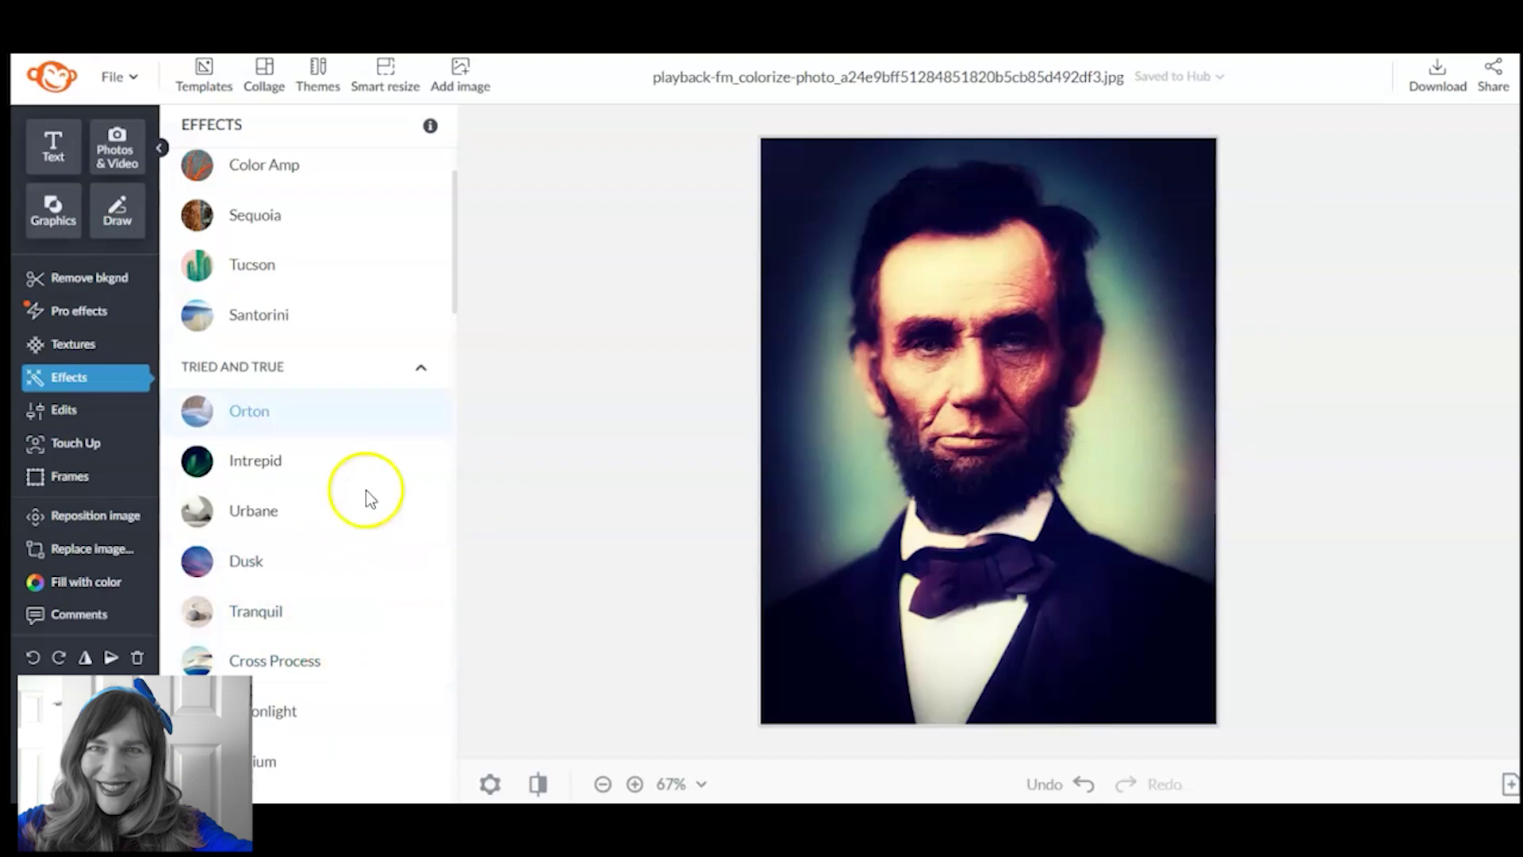
# Try the Pink Fog effect on the portrait at 50% fade and cancel it.
pyautogui.moveTo(454, 299); pyautogui.dragTo(455, 381)
pyautogui.click(357, 437)
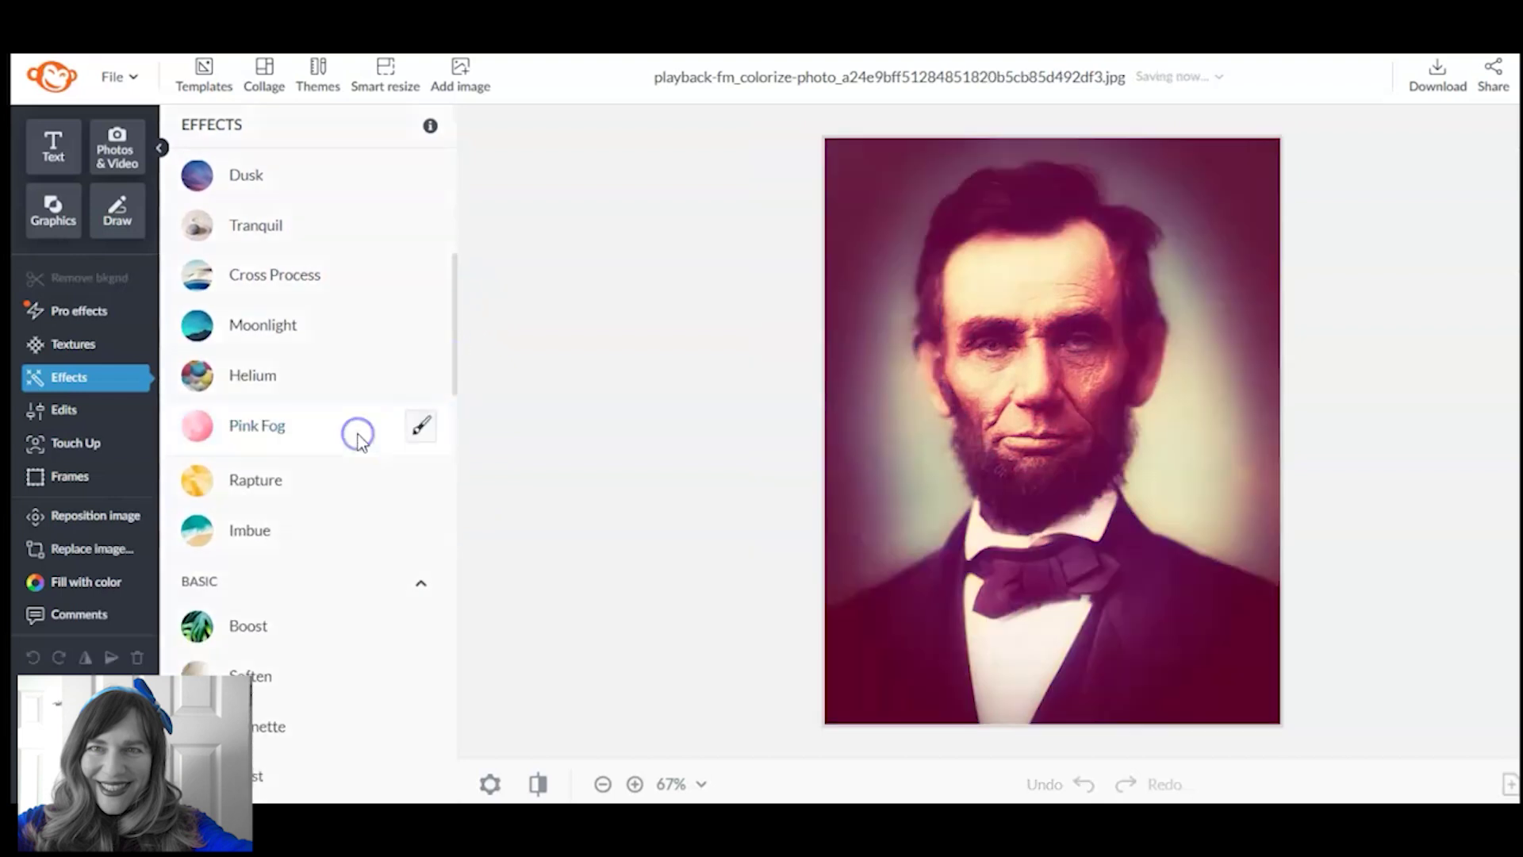
pyautogui.click(321, 545)
pyautogui.moveTo(321, 546)
pyautogui.mouseDown()
pyautogui.moveTo(408, 548)
pyautogui.moveTo(251, 550)
pyautogui.moveTo(359, 556)
pyautogui.moveTo(308, 552)
pyautogui.mouseUp()
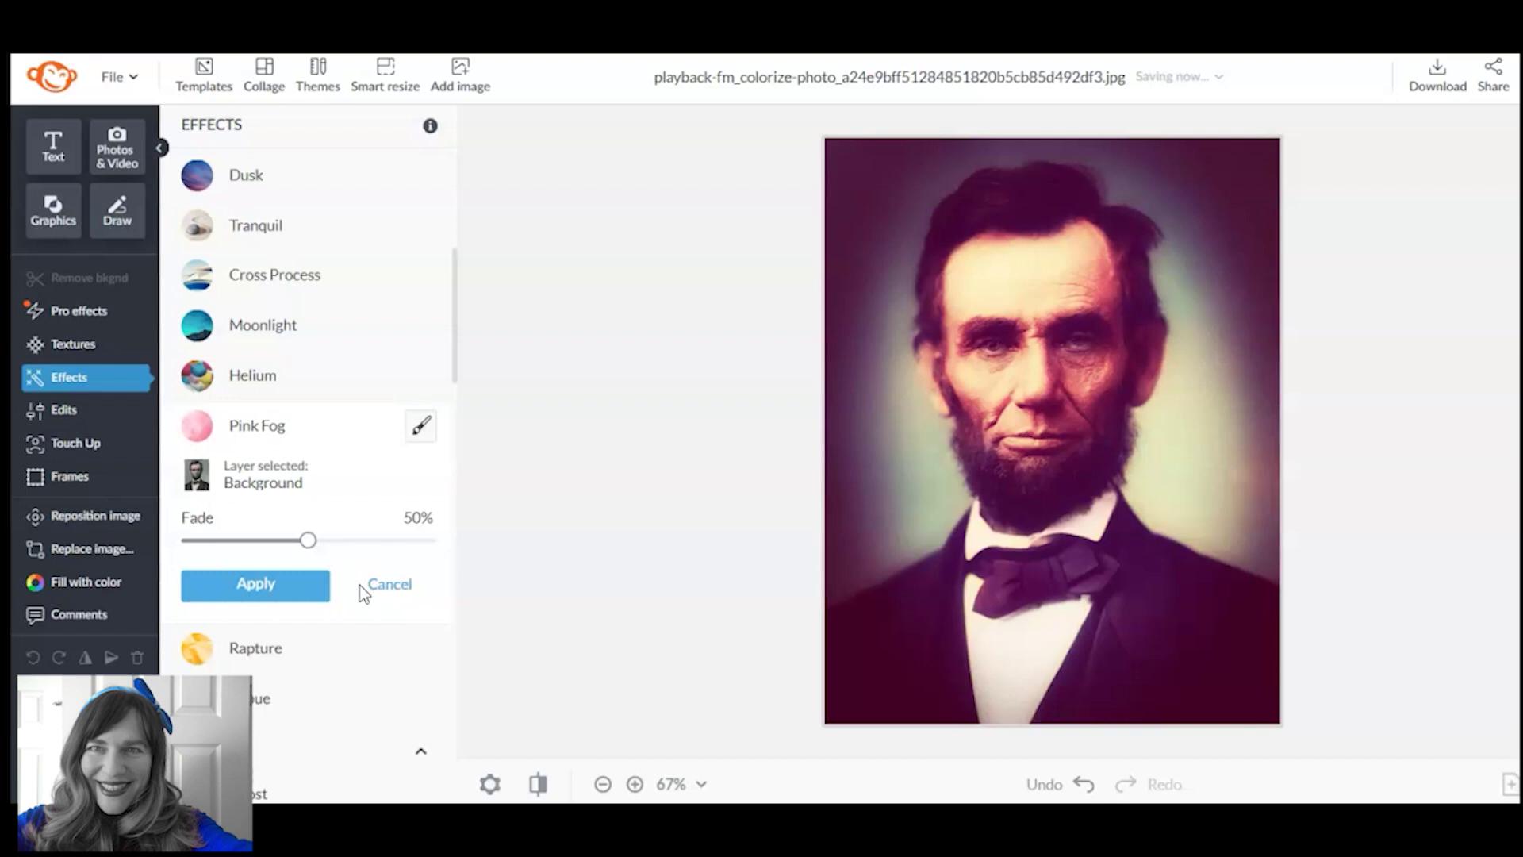
pyautogui.click(396, 586)
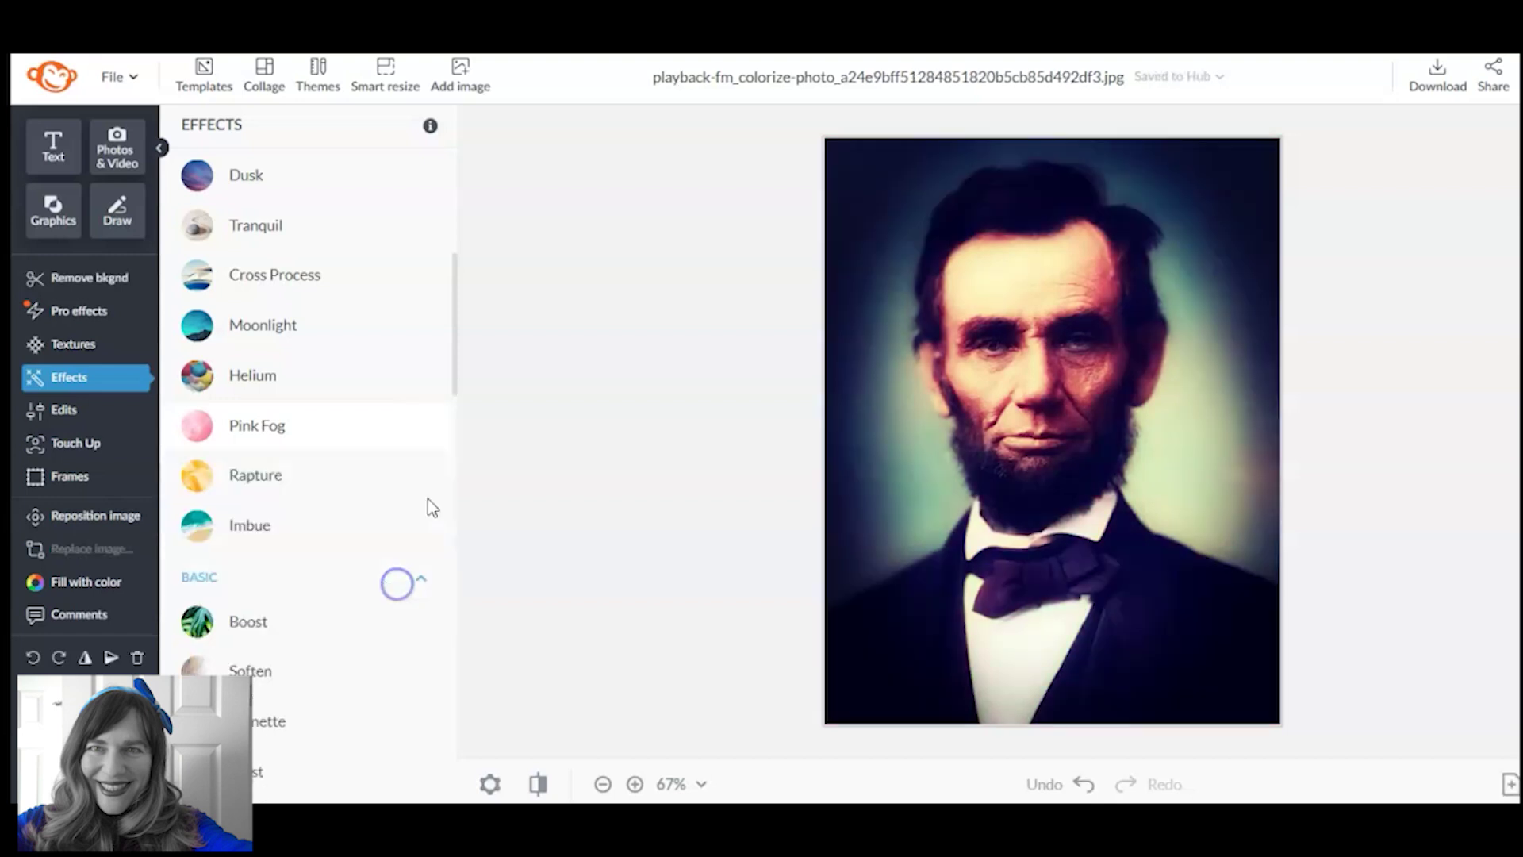
# Try the Tucson effect on the portrait at 30% fade and cancel it.
pyautogui.click(458, 385)
pyautogui.moveTo(458, 385); pyautogui.dragTo(457, 287)
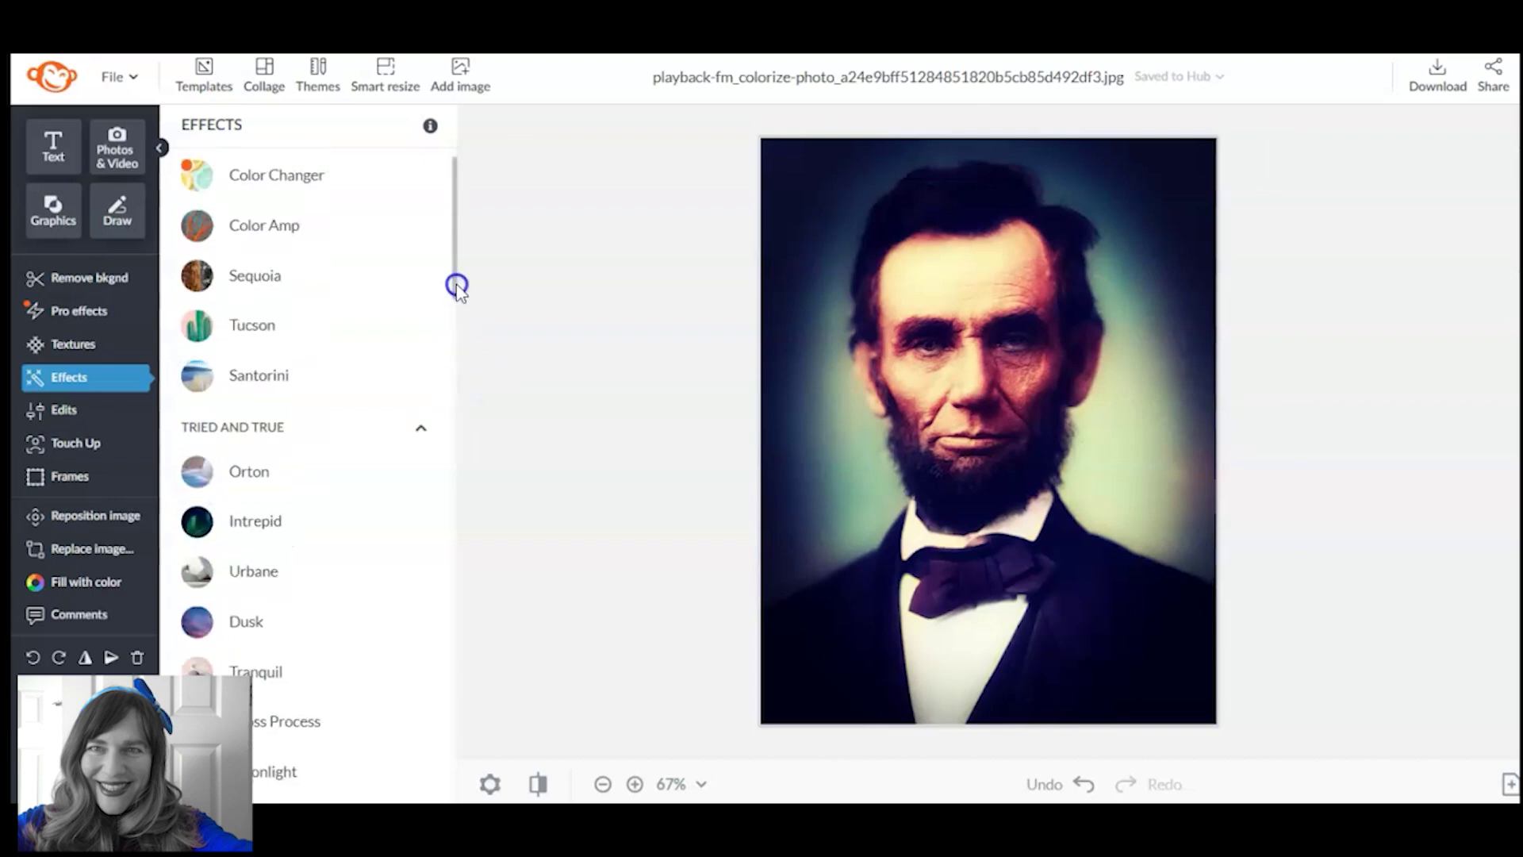
pyautogui.click(359, 326)
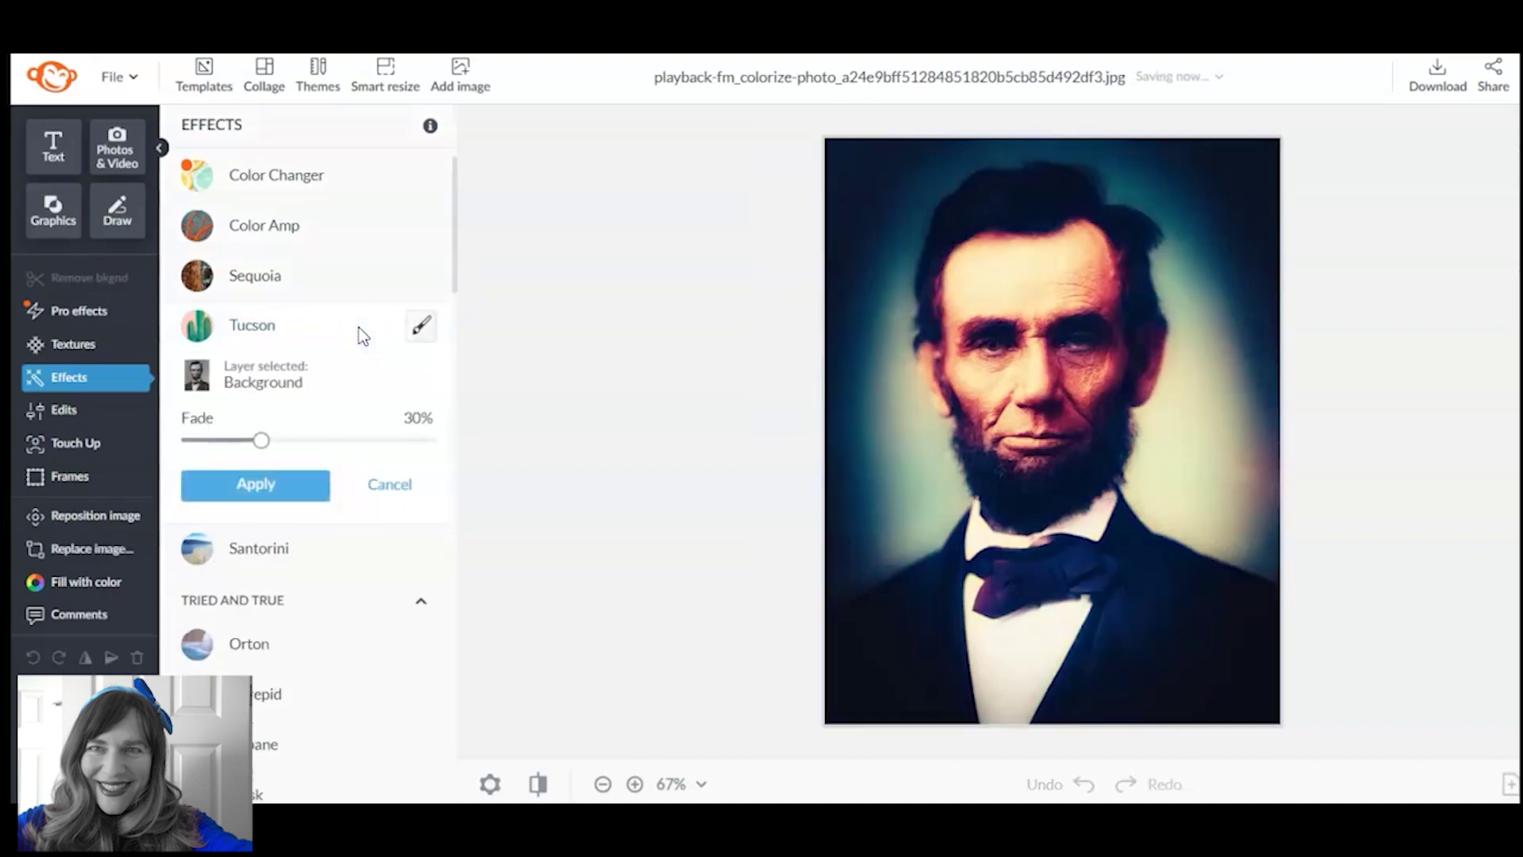
pyautogui.click(392, 487)
pyautogui.click(388, 482)
pyautogui.click(389, 480)
# Try the Rapture effect on the portrait at 13% fade.
pyautogui.moveTo(453, 283); pyautogui.dragTo(450, 440)
pyautogui.click(319, 383)
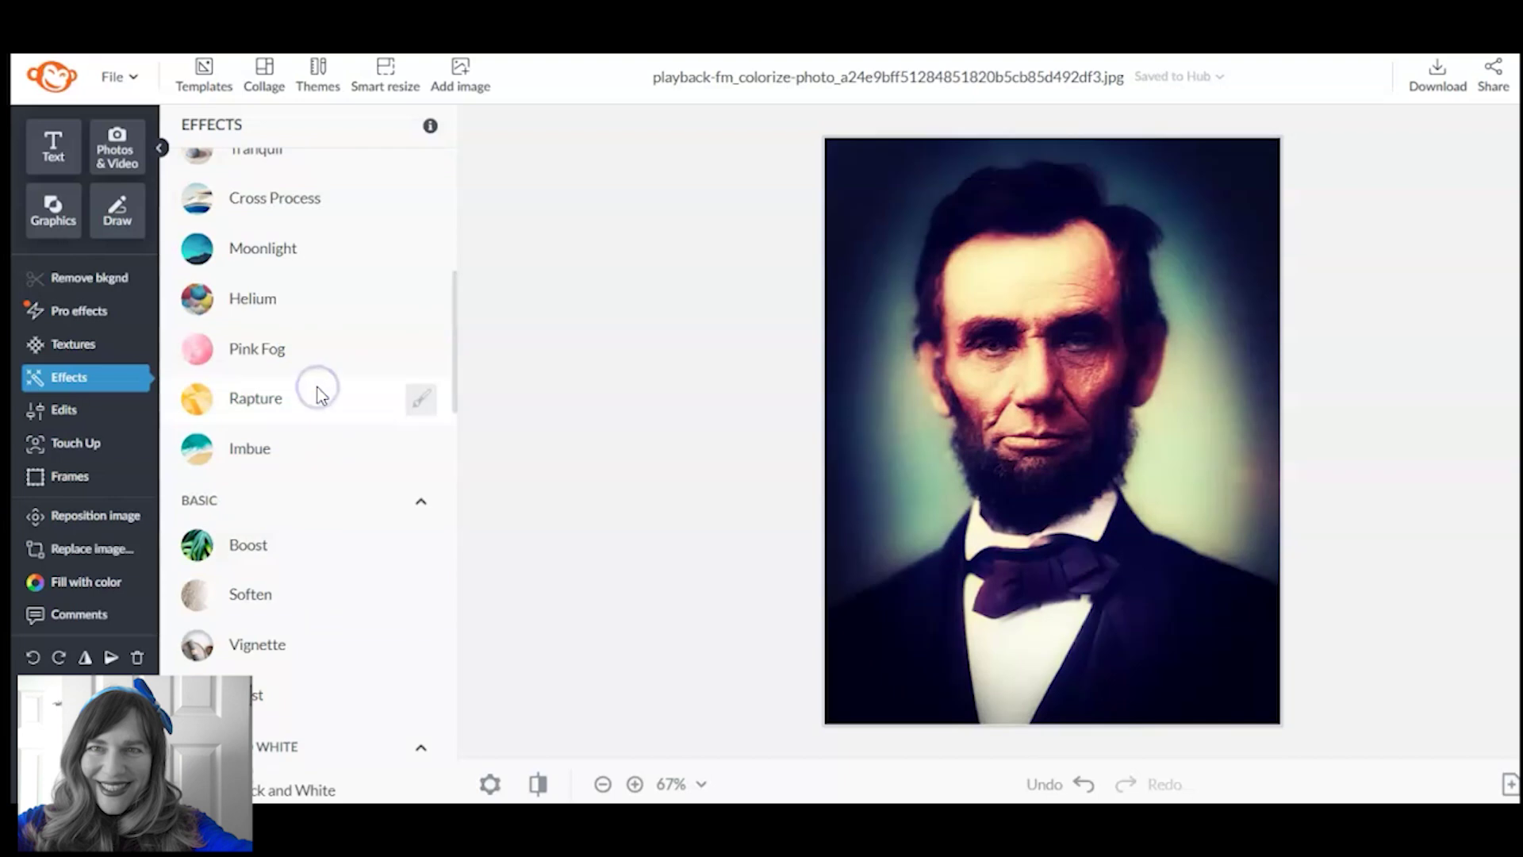
pyautogui.click(319, 397)
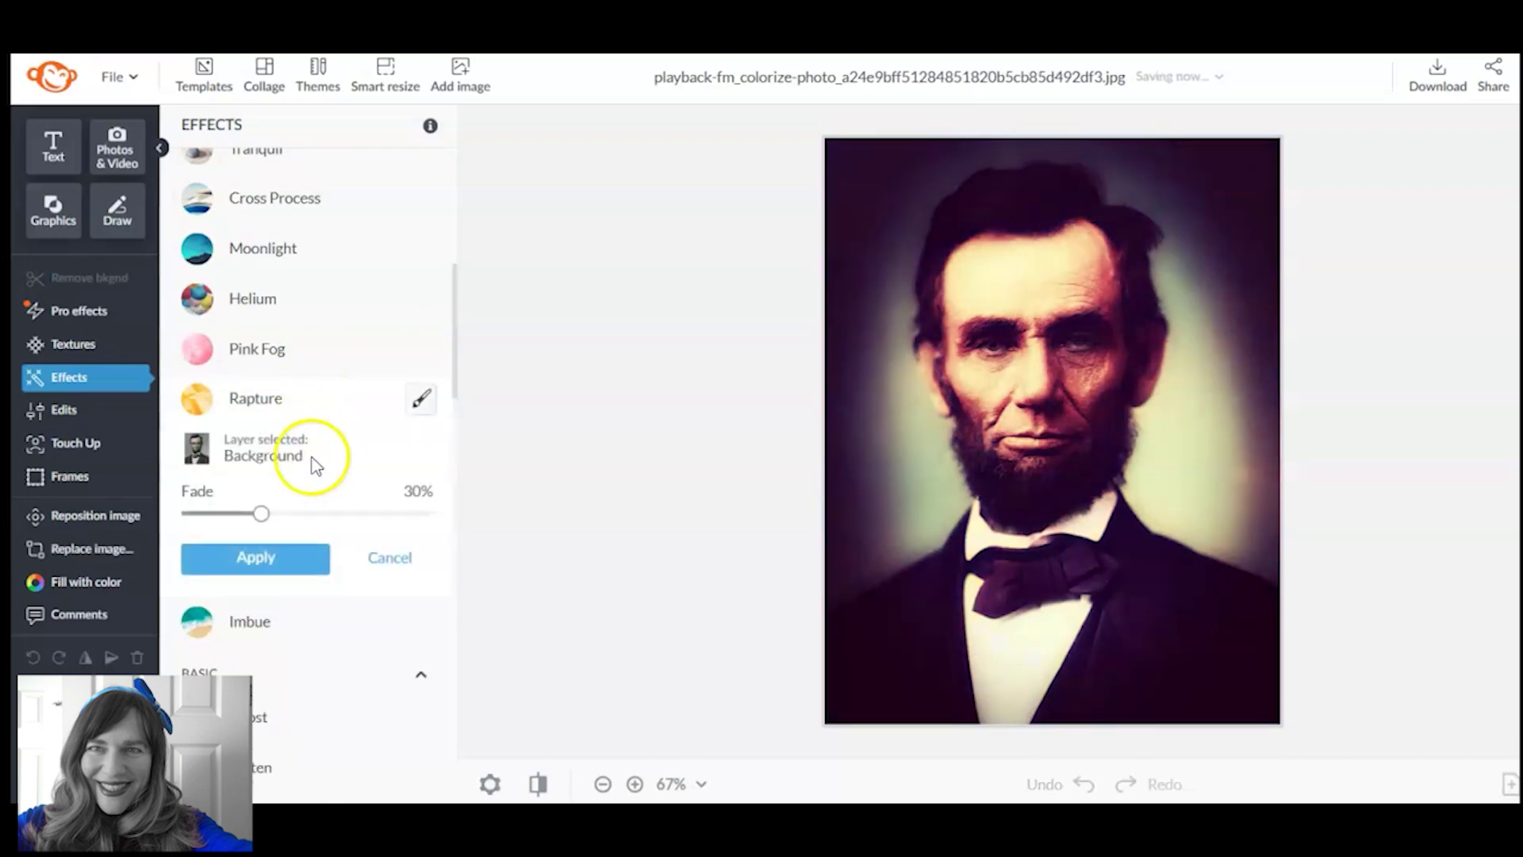
pyautogui.moveTo(262, 516); pyautogui.dragTo(223, 512)
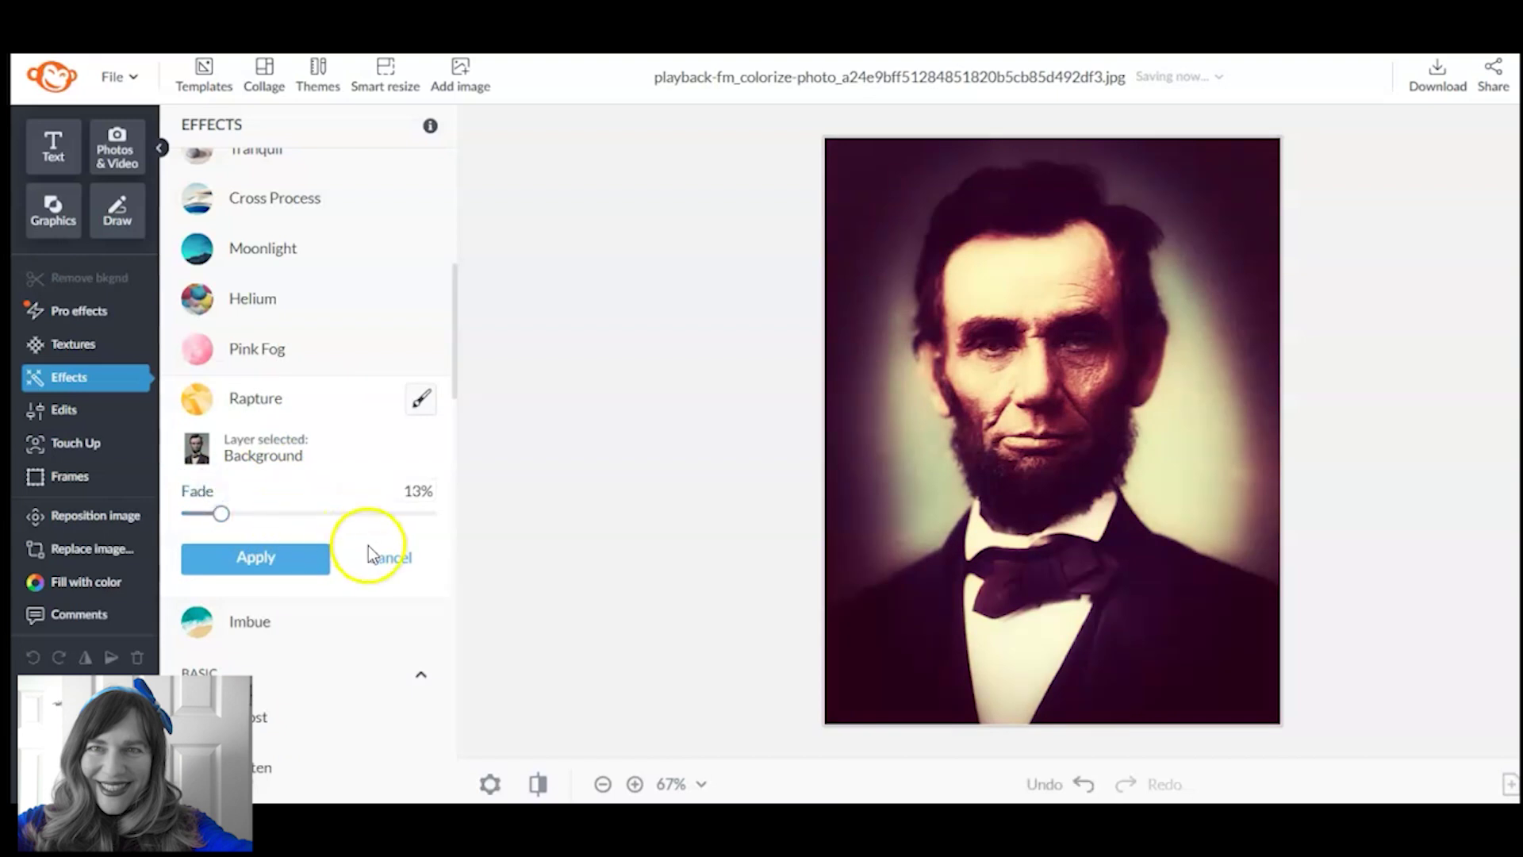
# Leave Rapture without applying it and apply the Pink Fog effect with an increased fade instead.
pyautogui.click(288, 354)
pyautogui.click(304, 436)
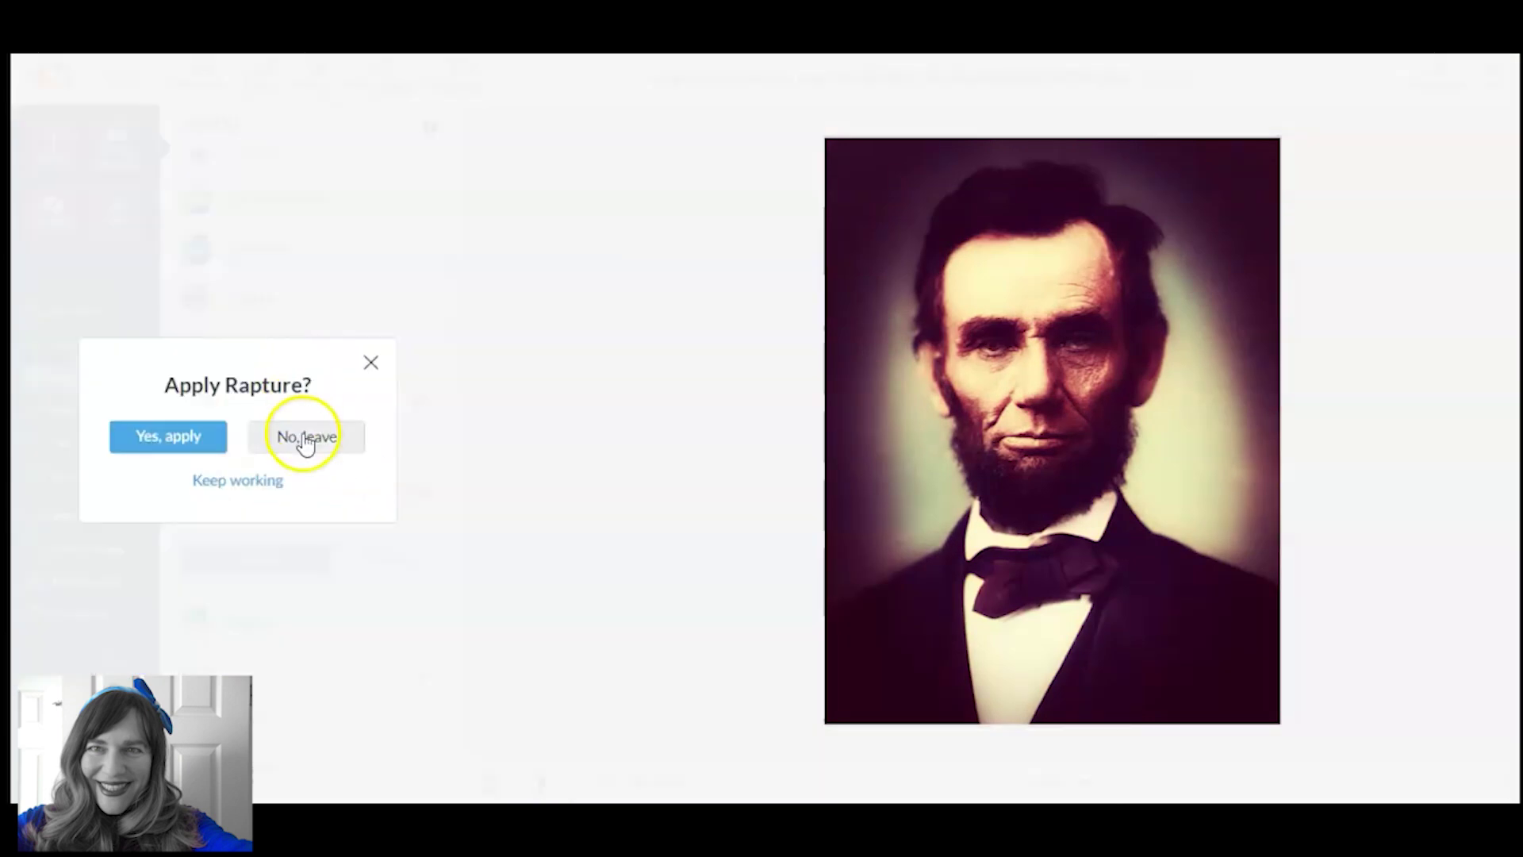
pyautogui.moveTo(261, 464); pyautogui.dragTo(355, 468)
pyautogui.click(306, 527)
pyautogui.click(680, 394)
pyautogui.click(887, 382)
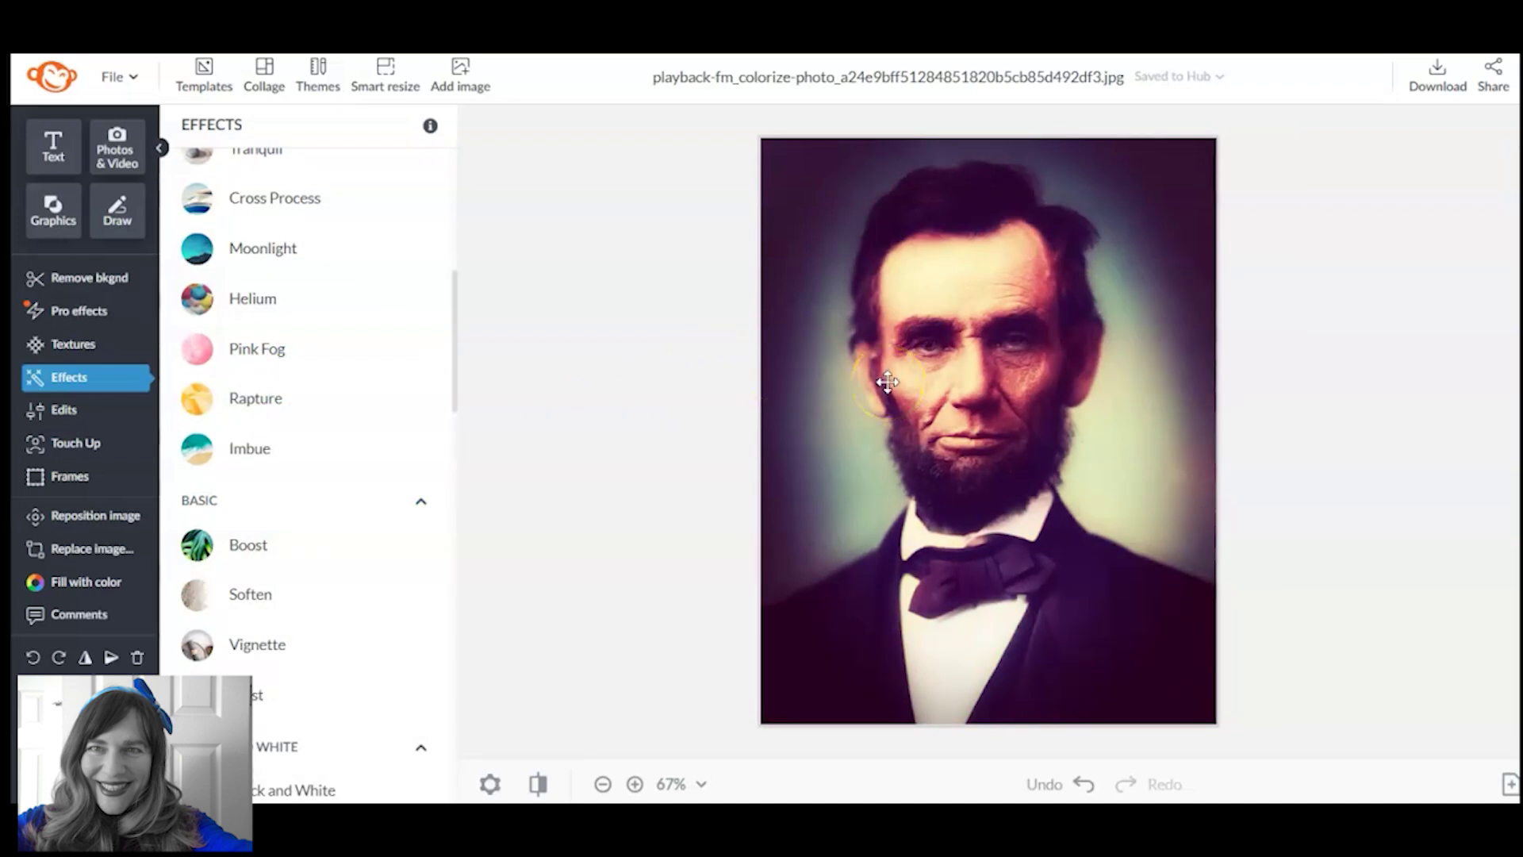
pyautogui.click(1245, 326)
pyautogui.click(1178, 447)
pyautogui.click(1040, 246)
pyautogui.click(671, 262)
pyautogui.click(627, 261)
pyautogui.click(789, 356)
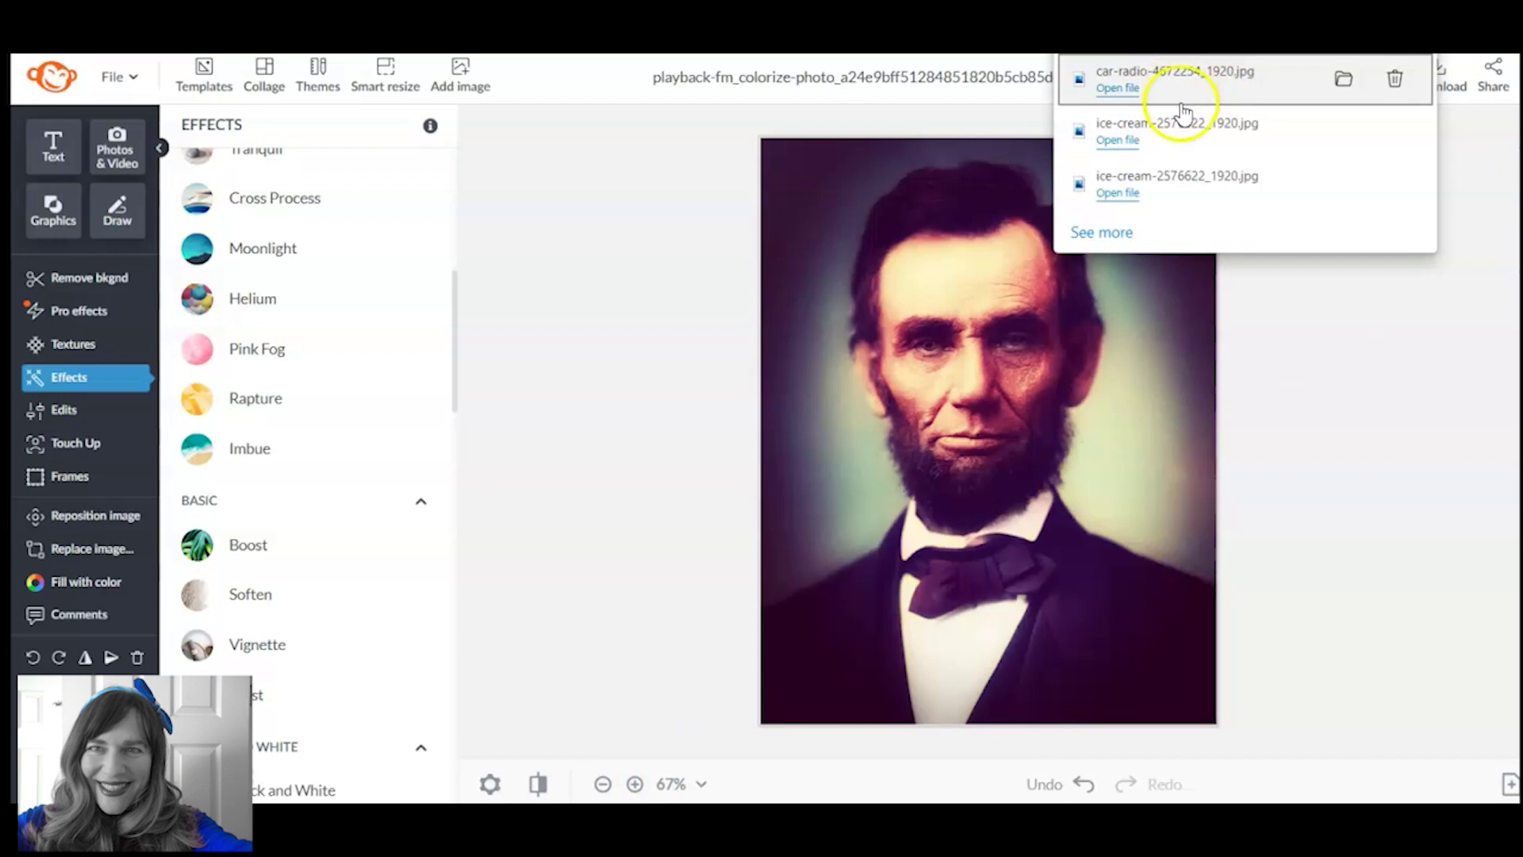
pyautogui.click(703, 286)
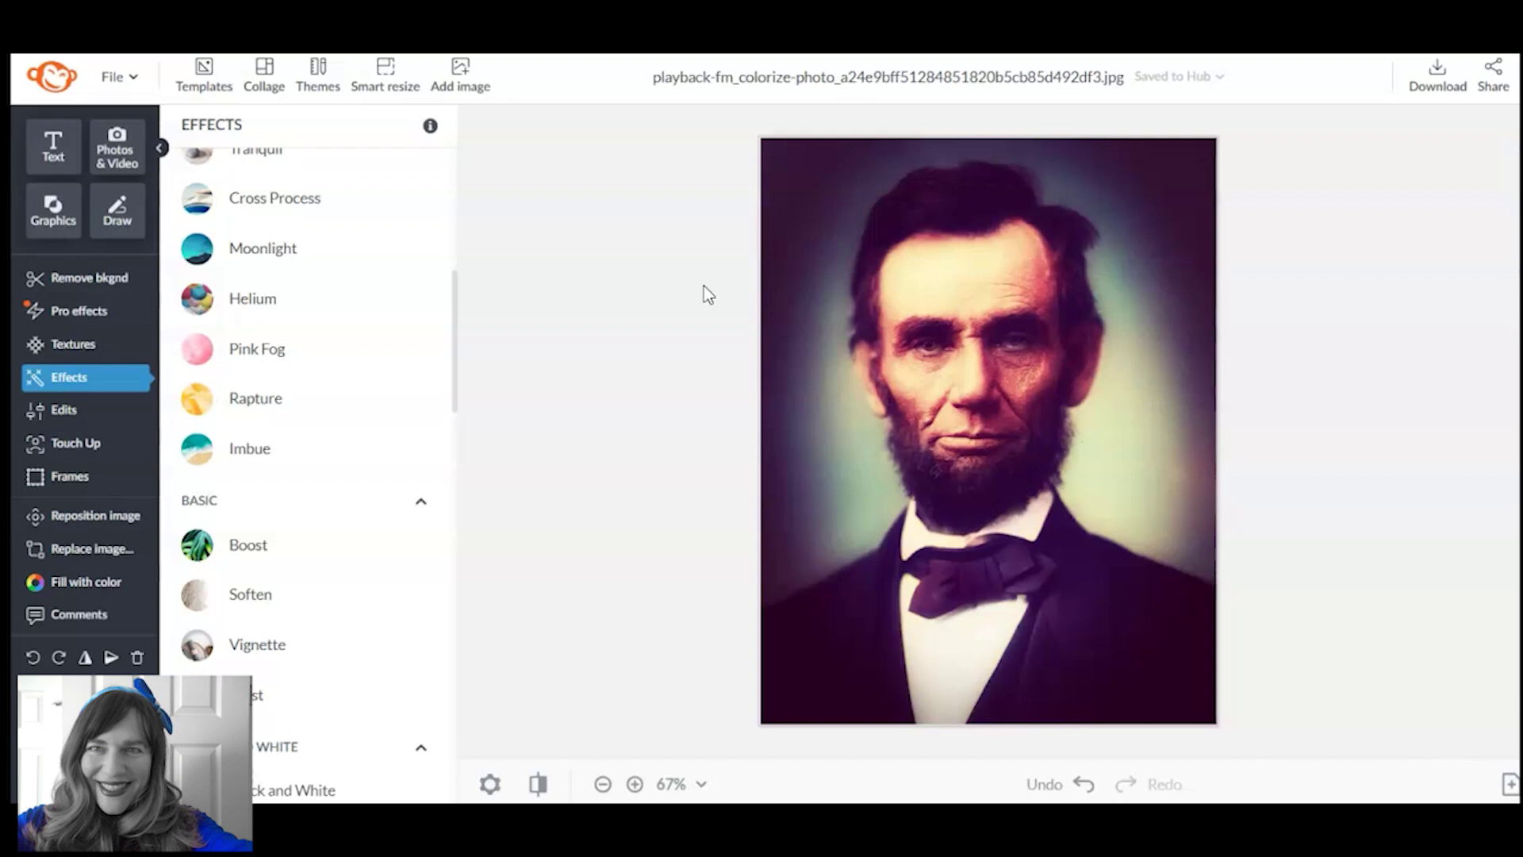
pyautogui.click(678, 289)
pyautogui.click(636, 268)
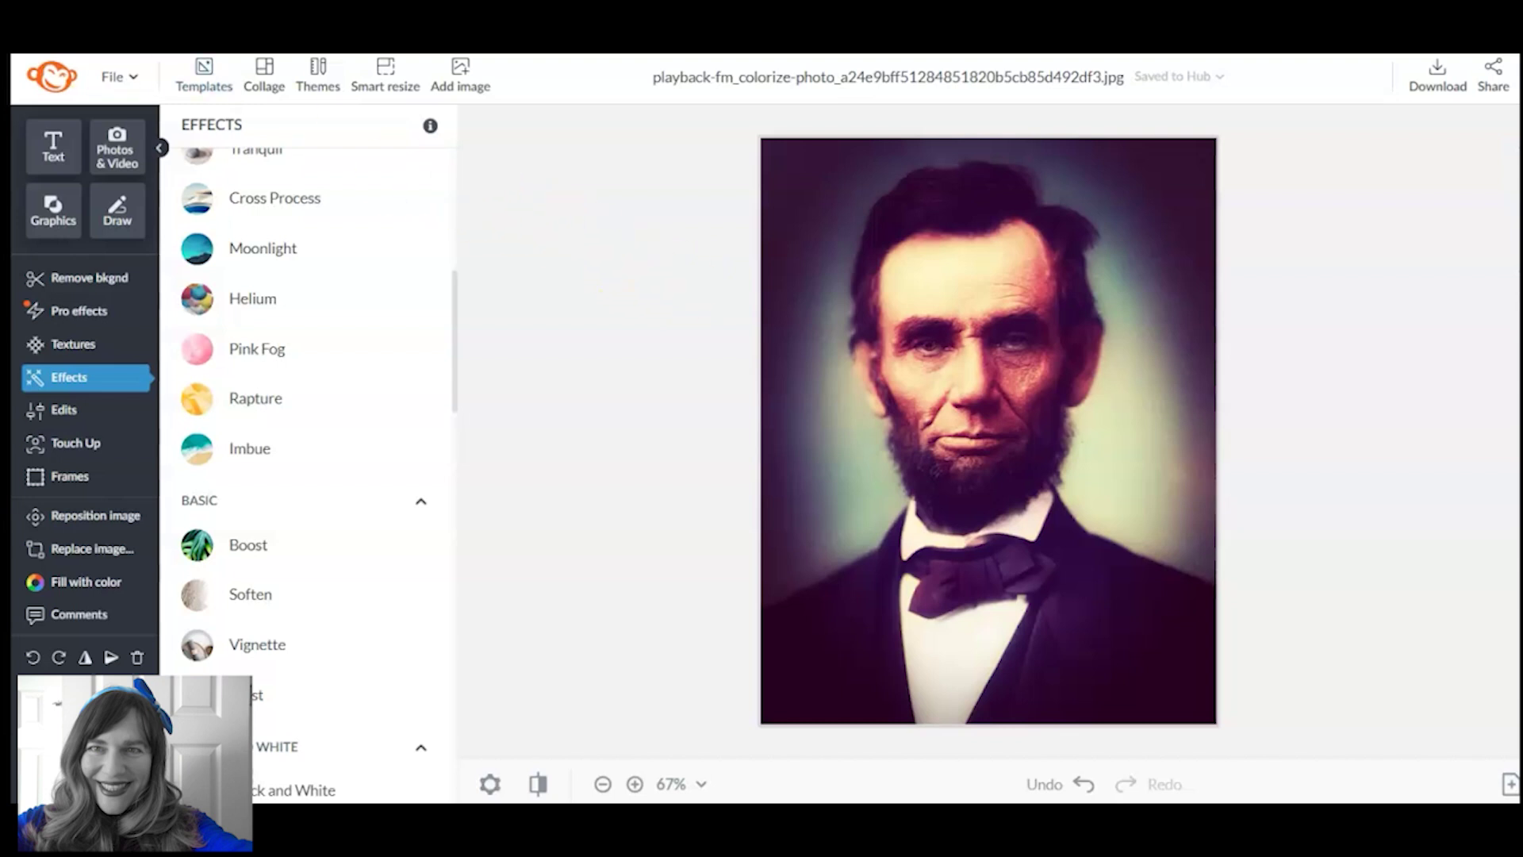